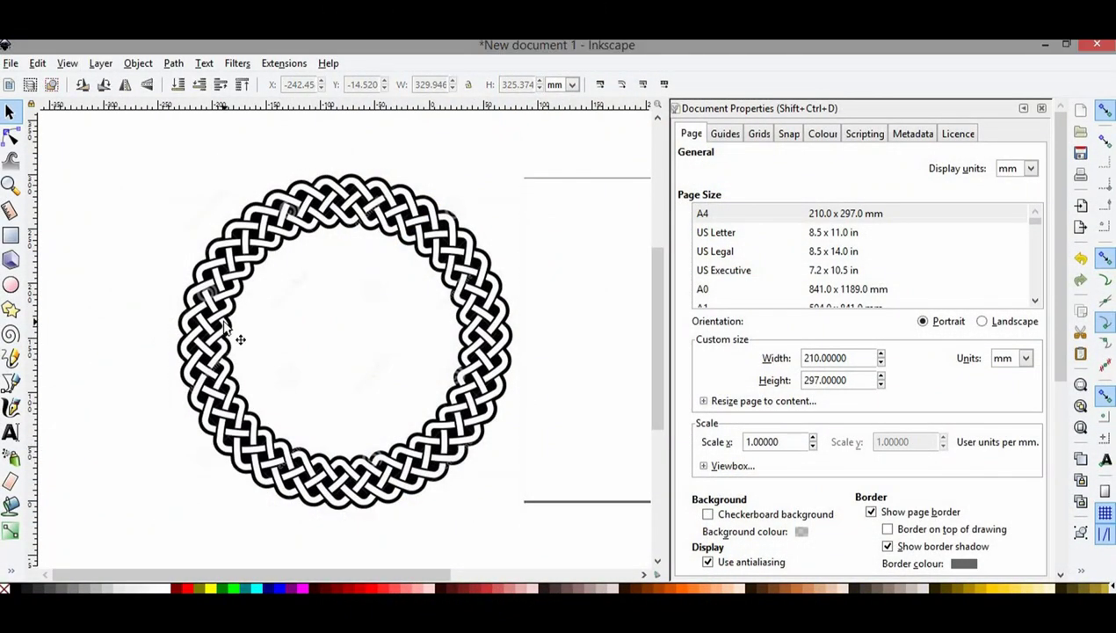
# Step: Trace the knot ring bitmap by brightness cutoff 0.640, with background removed
pyautogui.click(174, 67)
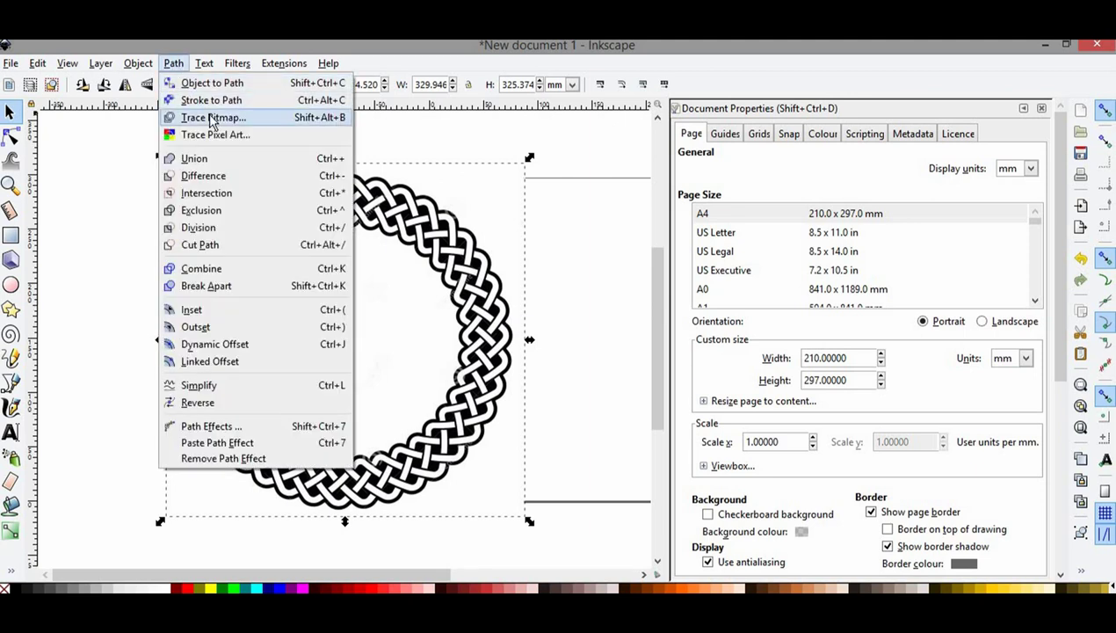
pyautogui.click(267, 124)
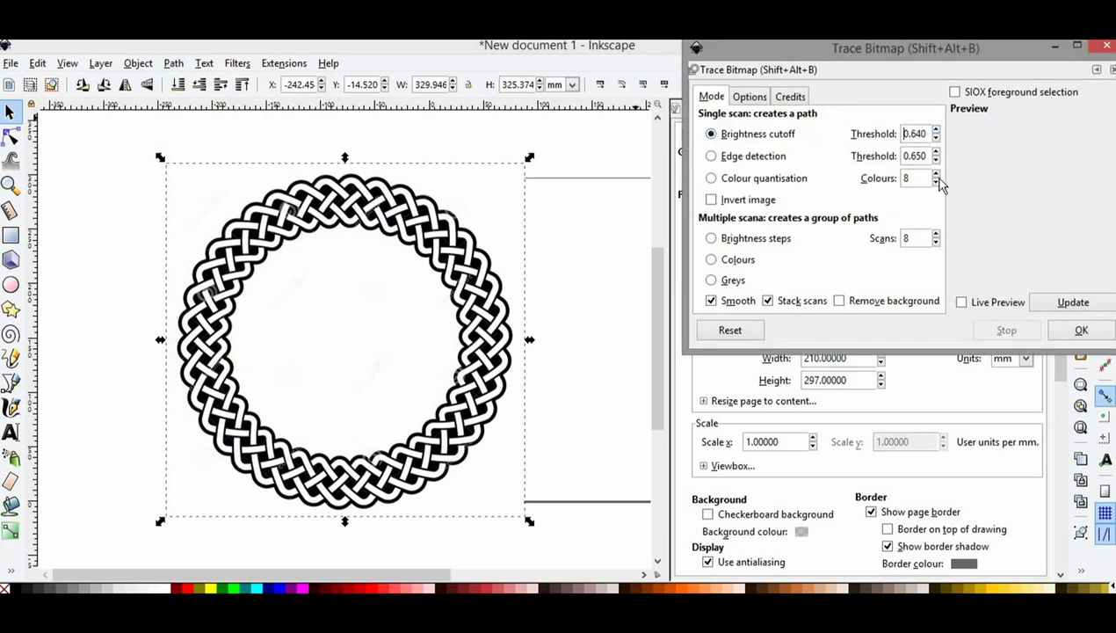
pyautogui.click(839, 301)
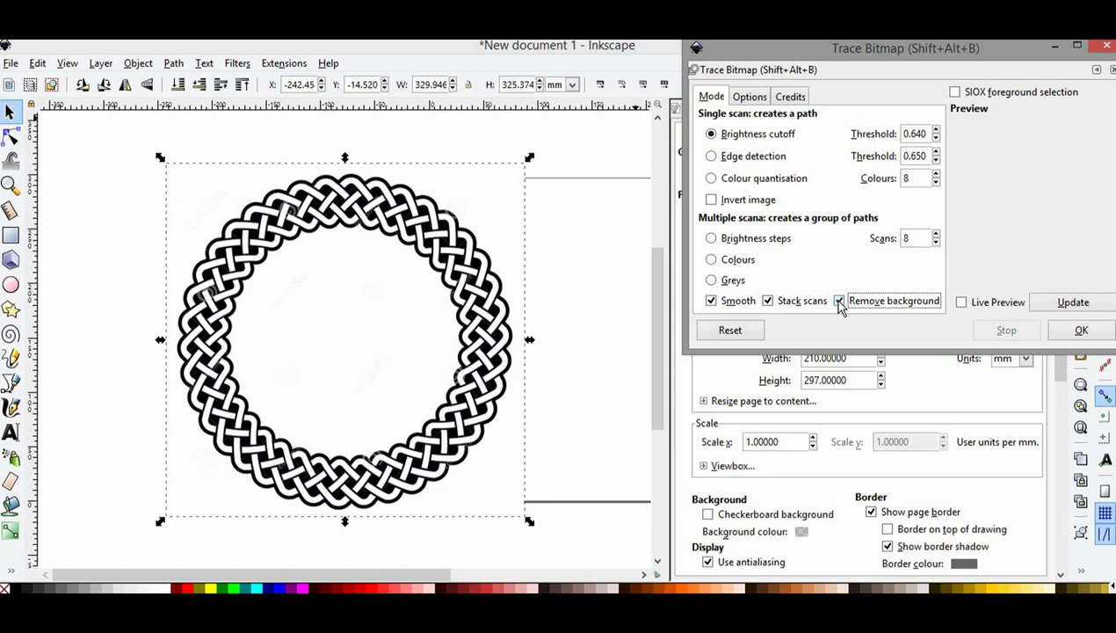
pyautogui.click(1077, 303)
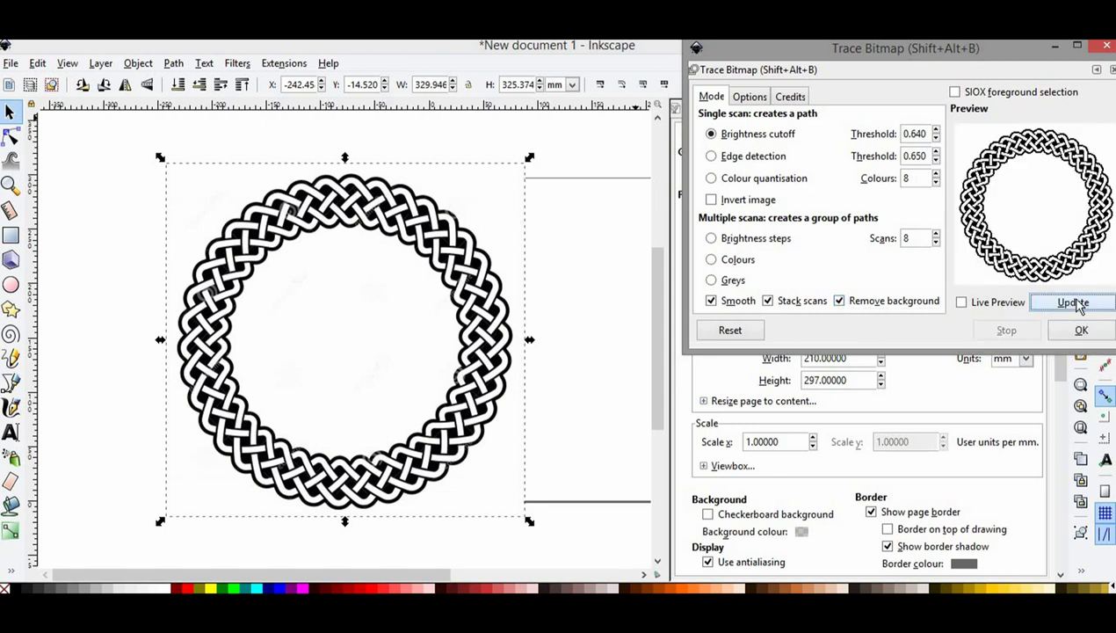
pyautogui.click(1081, 331)
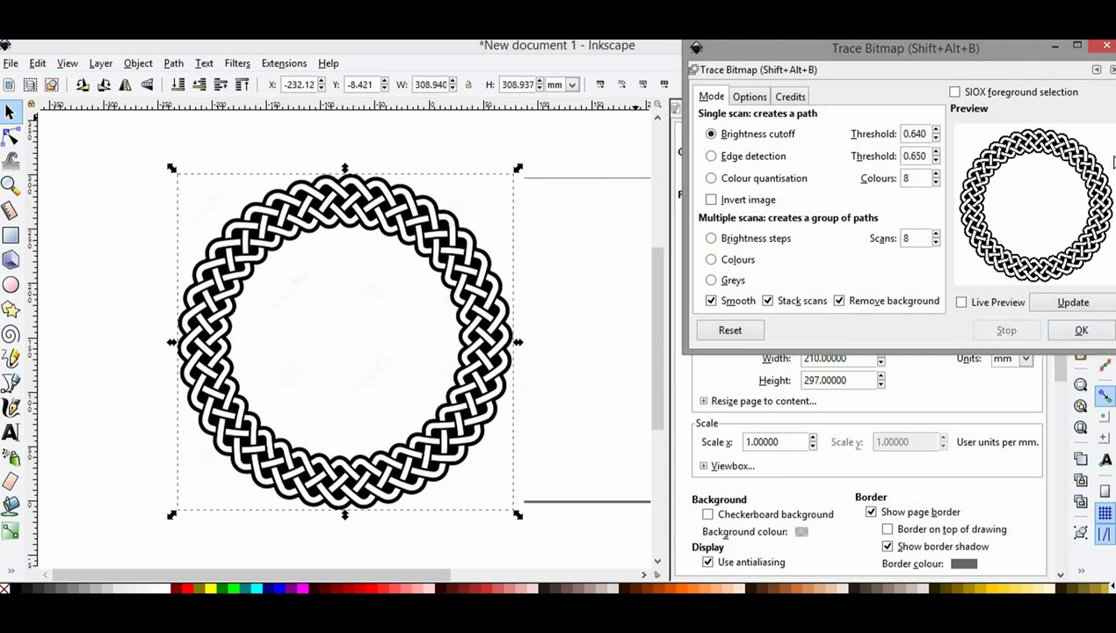
# Step: Move the traced ring aside and delete the original bitmap ring beneath it
pyautogui.click(1104, 50)
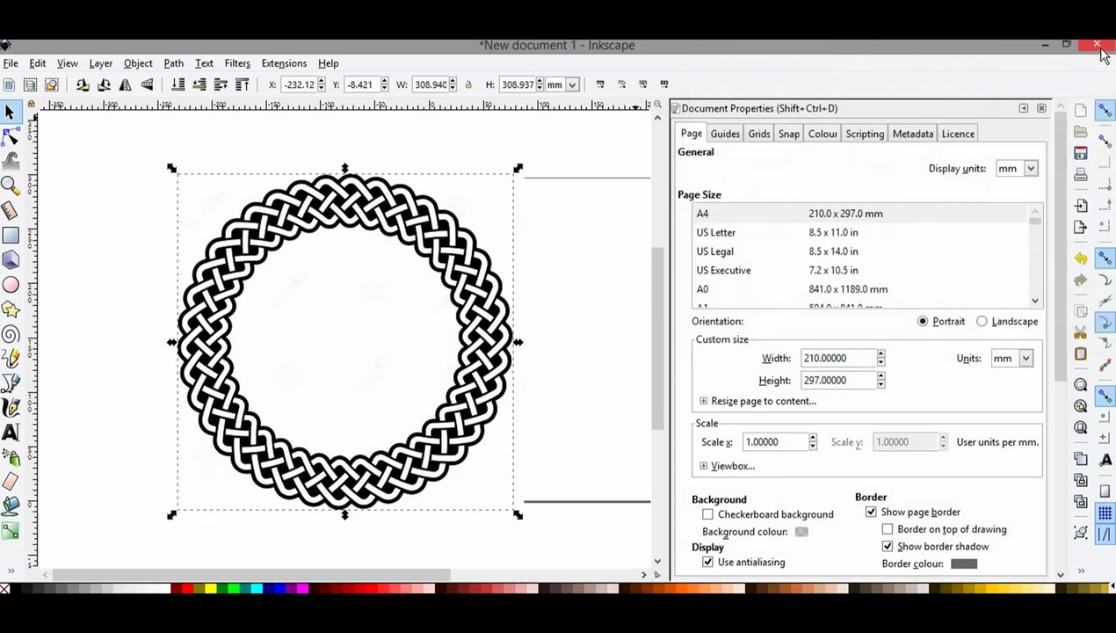
pyautogui.moveTo(430, 260); pyautogui.dragTo(349, 246)
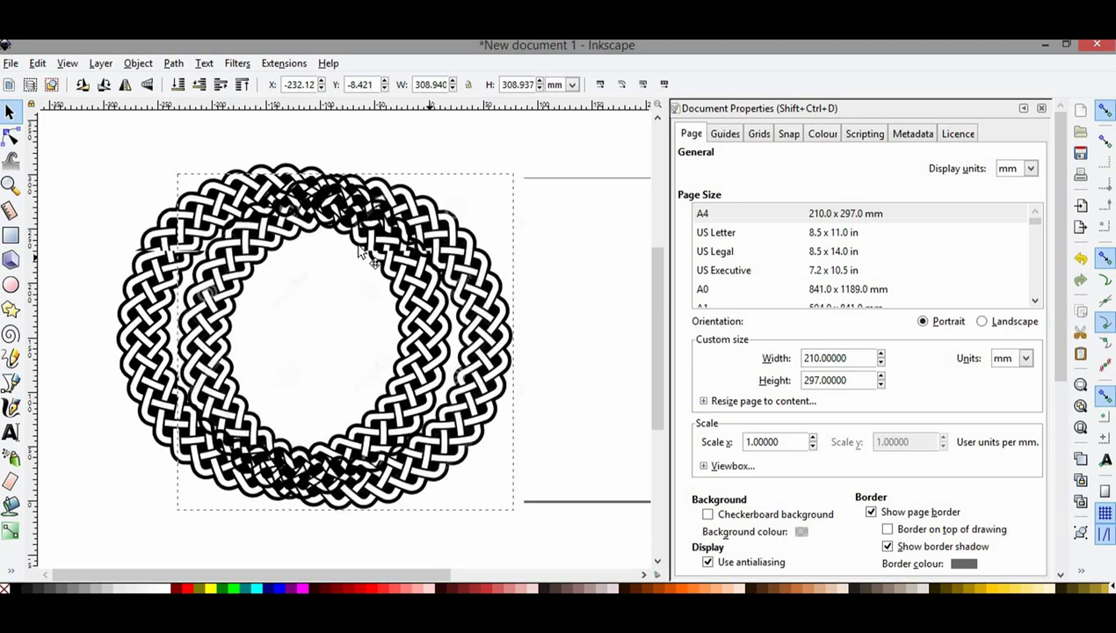
pyautogui.click(503, 280)
pyautogui.rightClick(503, 279)
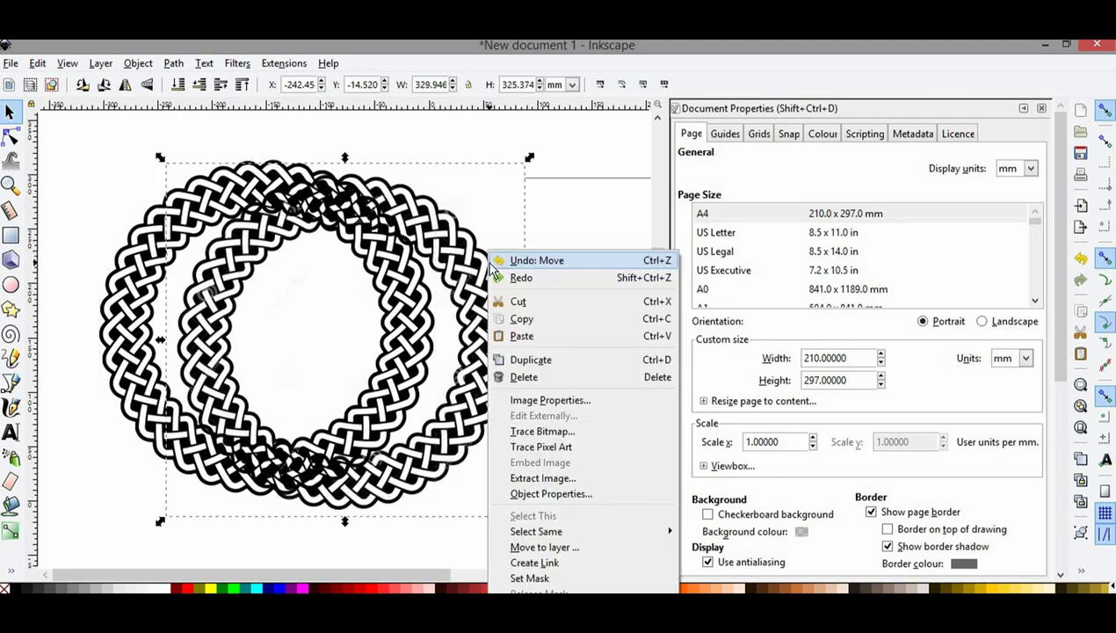
pyautogui.click(536, 377)
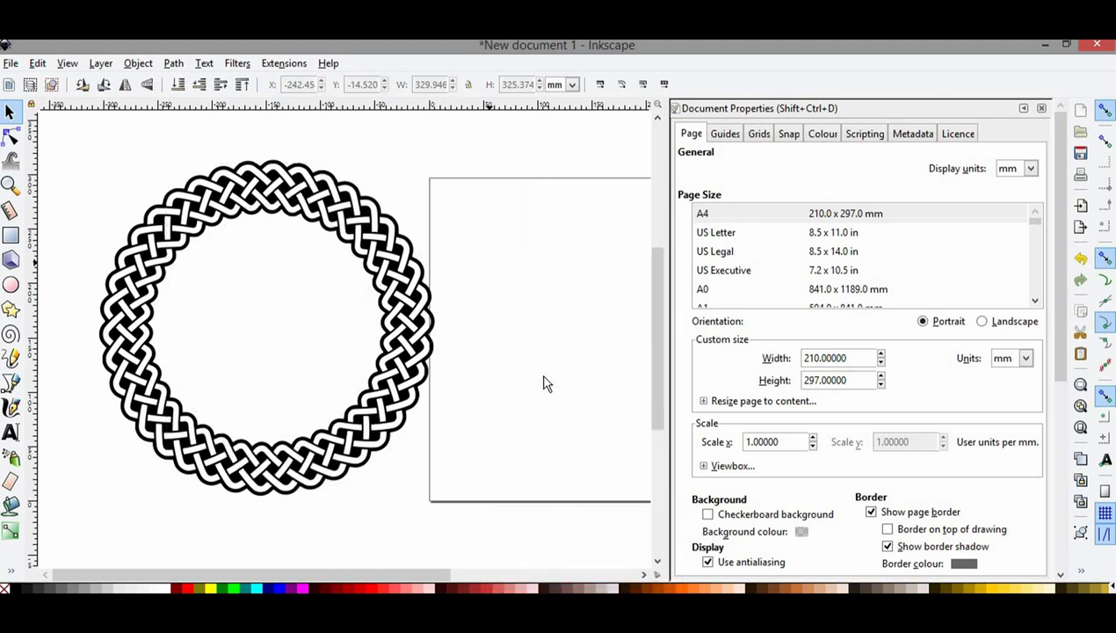
# Step: Reselect the traced knot ring, dismissing its context menu unchanged
pyautogui.click(308, 209)
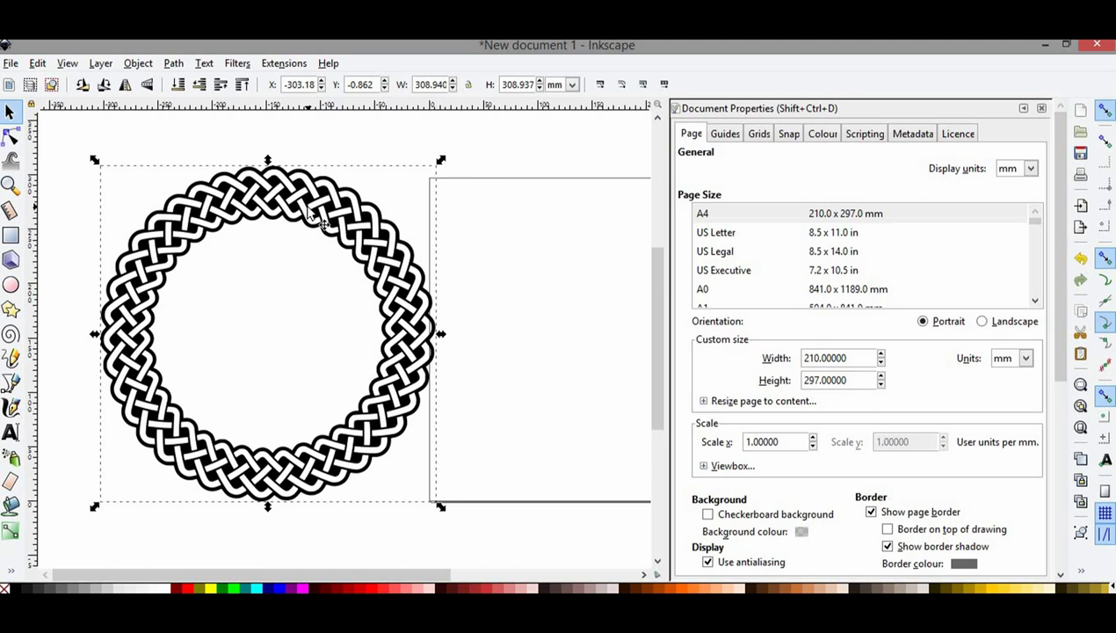
pyautogui.rightClick(308, 208)
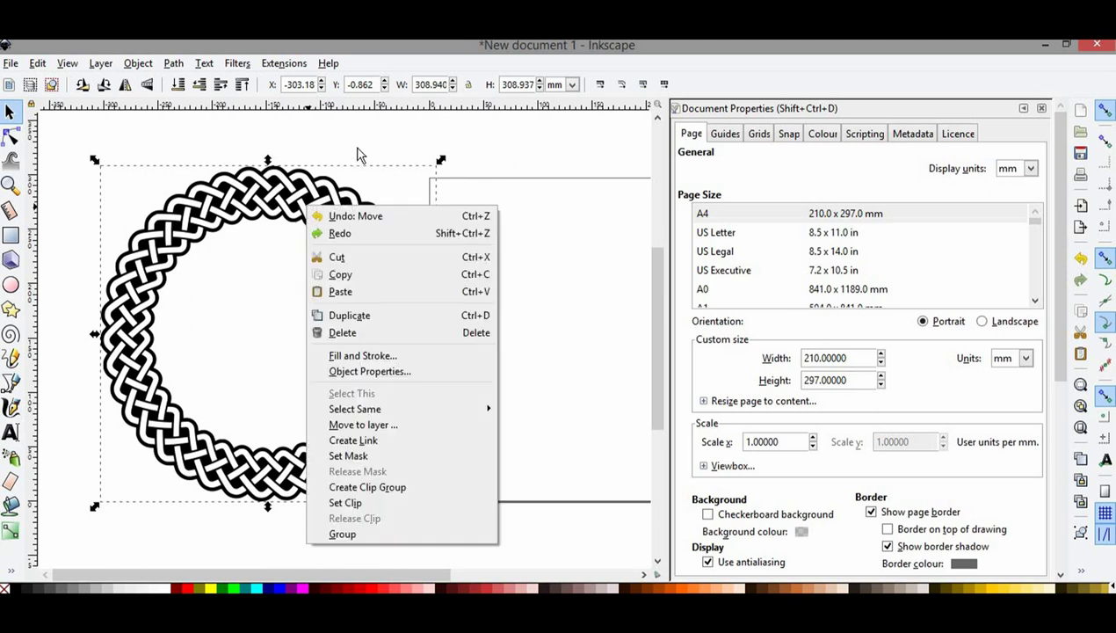
pyautogui.click(357, 155)
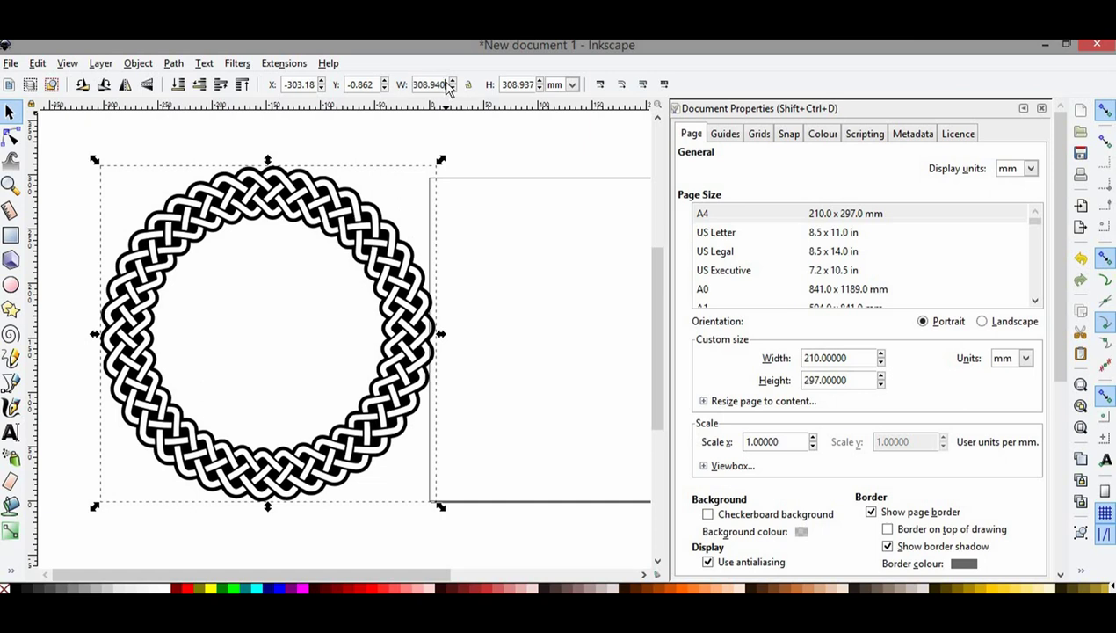
# Step: Resize the traced knot ring to 199 × 199 mm
pyautogui.press('BackSpace')
pyautogui.write('199.')
pyautogui.write('000')
pyautogui.press('Return')
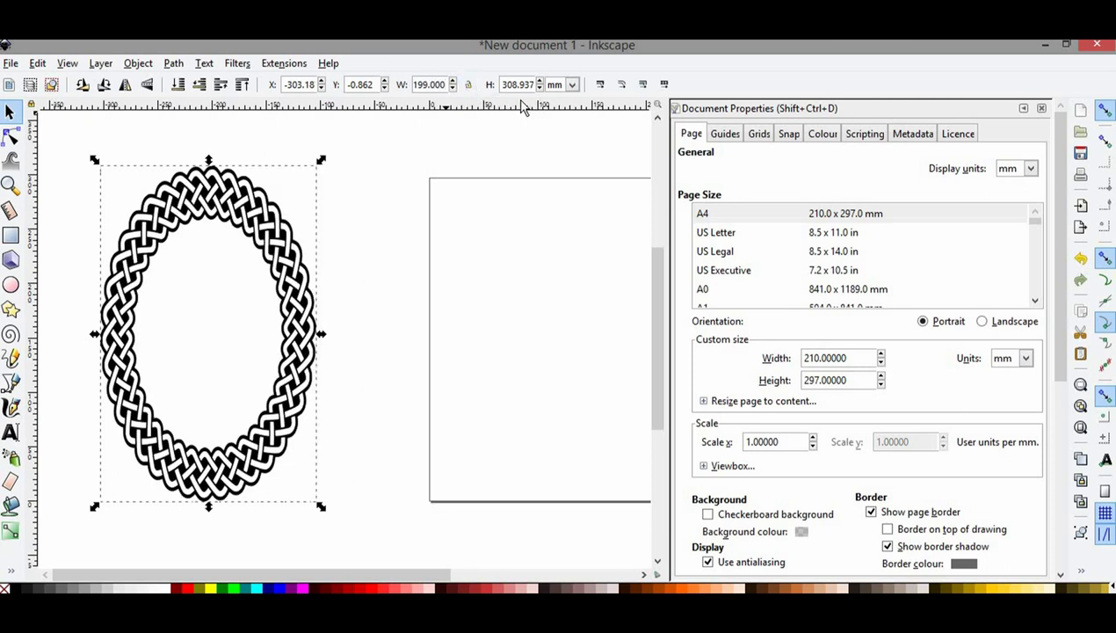
pyautogui.click(532, 87)
pyautogui.press('BackSpace')
pyautogui.press('BackSpace')
pyautogui.write('1')
pyautogui.write('0')
pyautogui.press('Return')
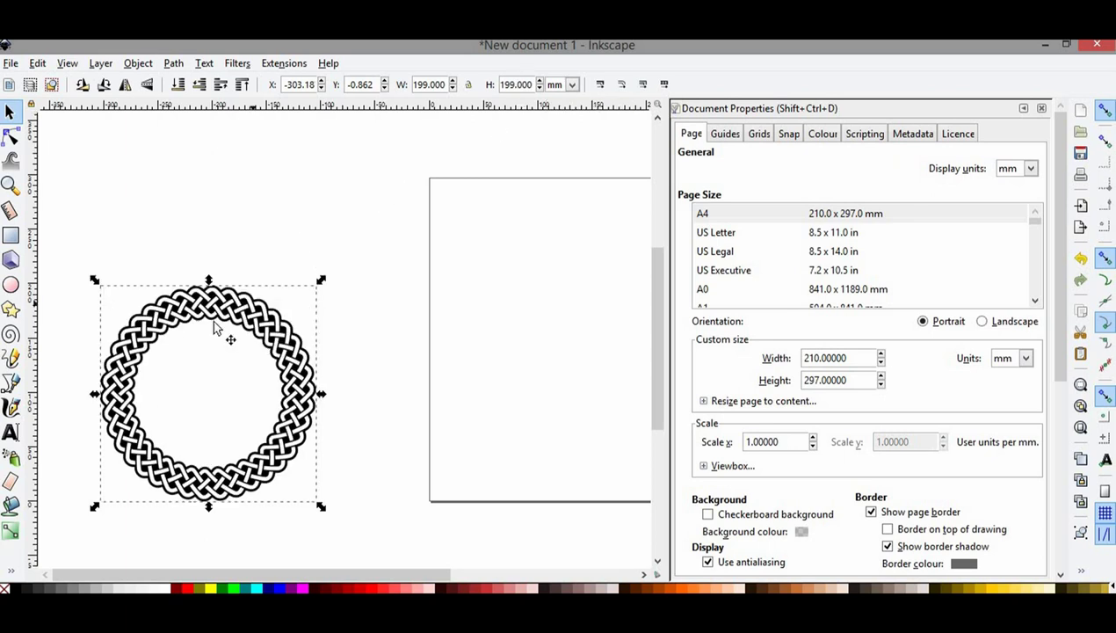
# Step: Place the ring on the page and set a copy just right of the page
pyautogui.moveTo(218, 325); pyautogui.dragTo(562, 272)
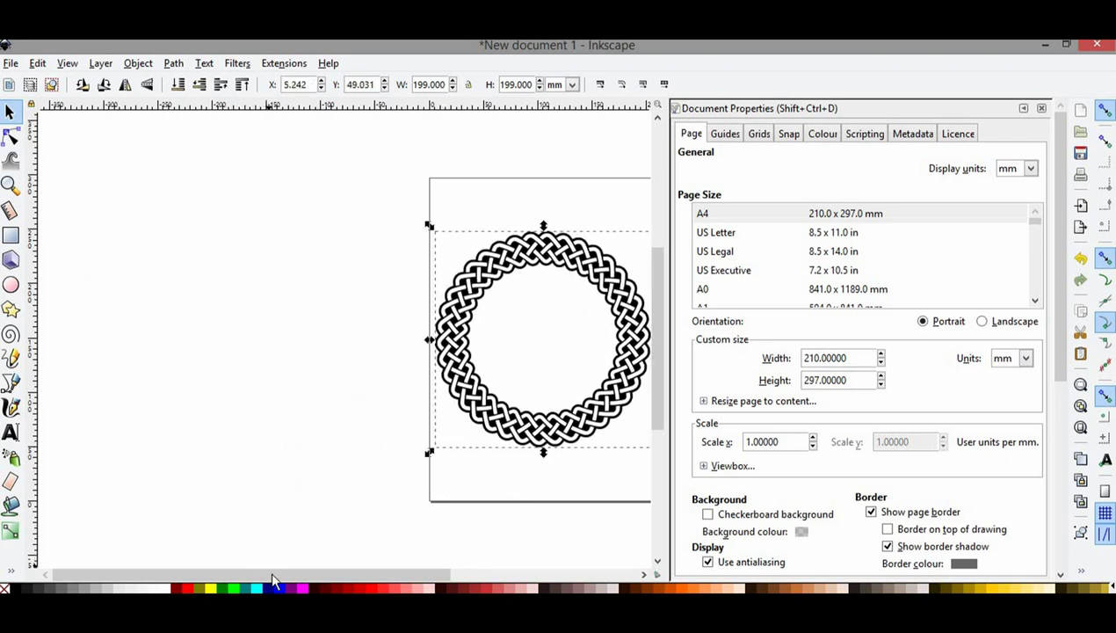
pyautogui.moveTo(283, 576); pyautogui.dragTo(408, 574)
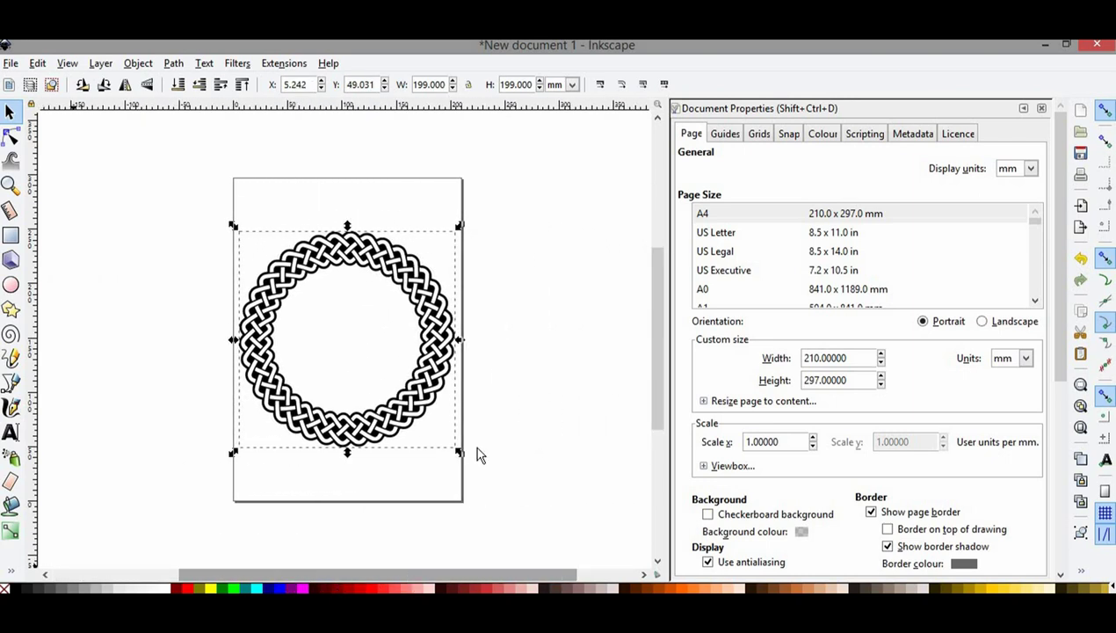
pyautogui.click(498, 380)
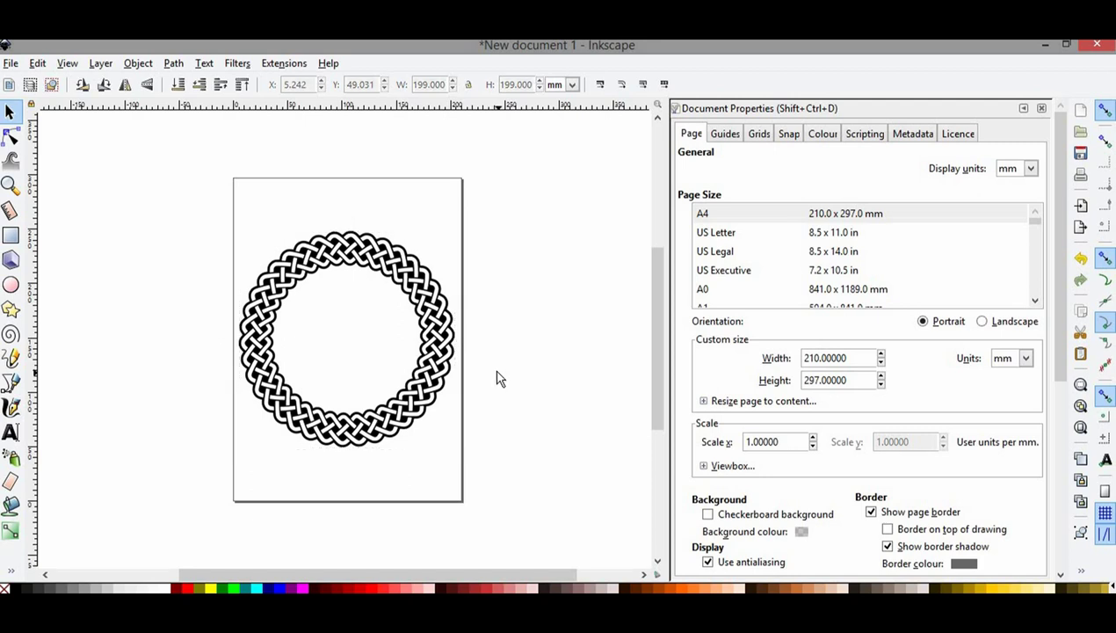
pyautogui.click(418, 308)
pyautogui.rightClick(414, 305)
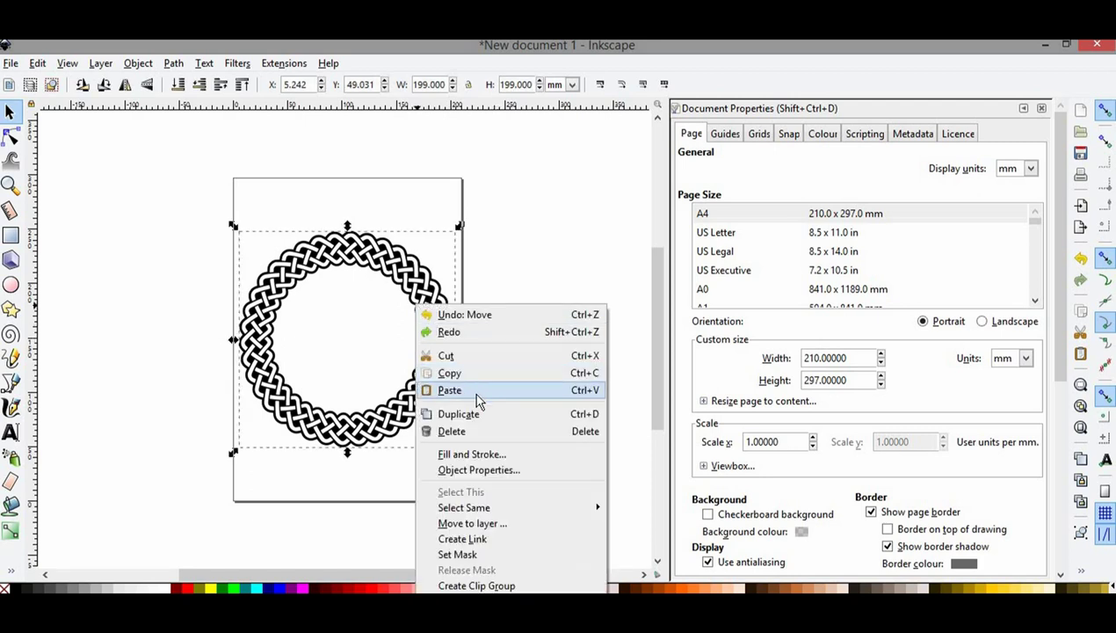
pyautogui.click(459, 414)
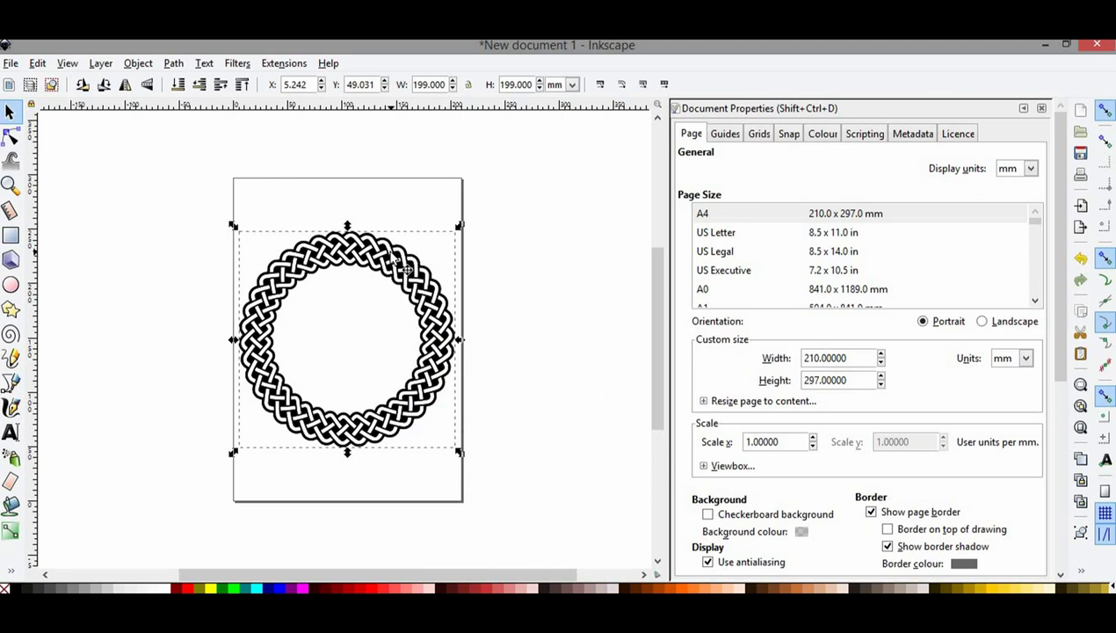
pyautogui.moveTo(399, 257)
pyautogui.mouseDown()
pyautogui.moveTo(565, 236)
pyautogui.moveTo(623, 258)
pyautogui.mouseUp()
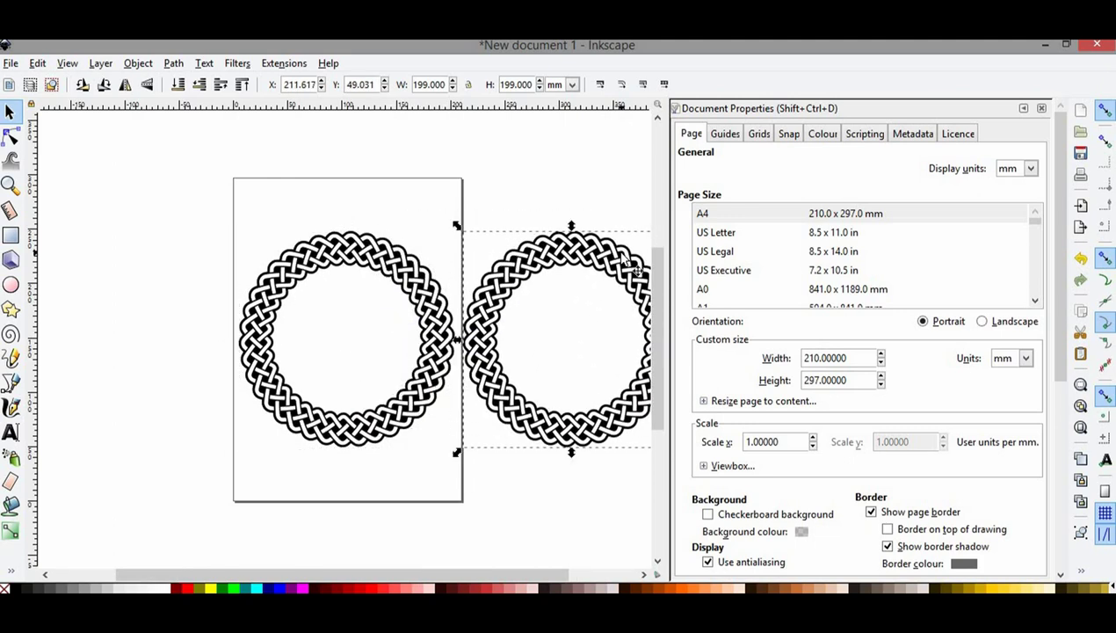
pyautogui.click(542, 496)
pyautogui.moveTo(420, 571); pyautogui.dragTo(318, 580)
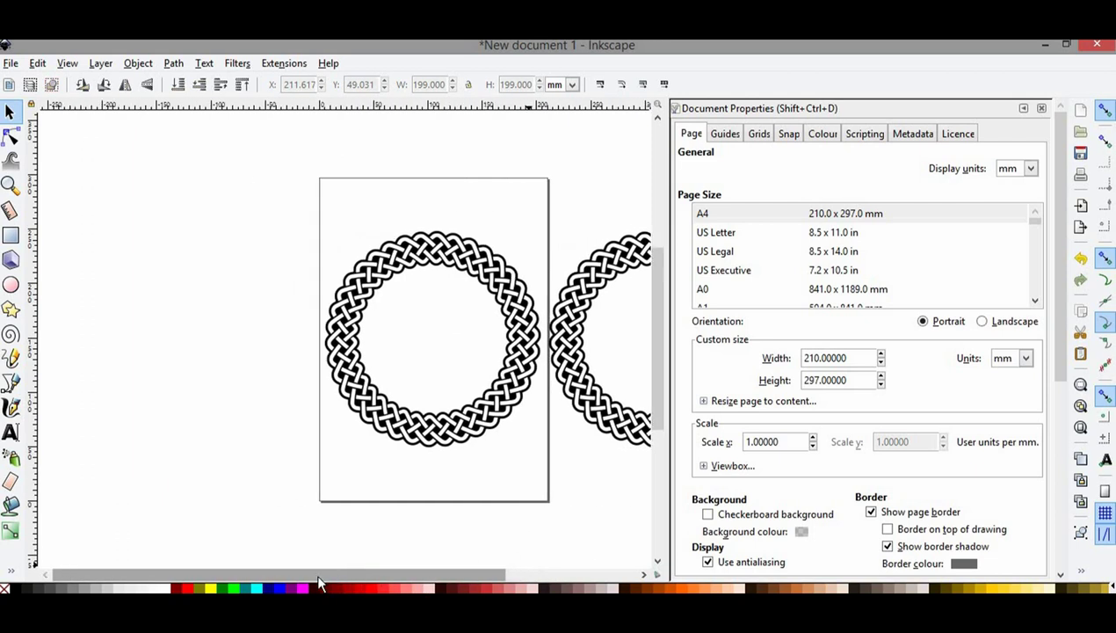
# Step: Draw a circle to the left of the page
pyautogui.click(11, 285)
pyautogui.moveTo(94, 279)
pyautogui.mouseDown()
pyautogui.moveTo(191, 395)
pyautogui.moveTo(214, 404)
pyautogui.mouseUp()
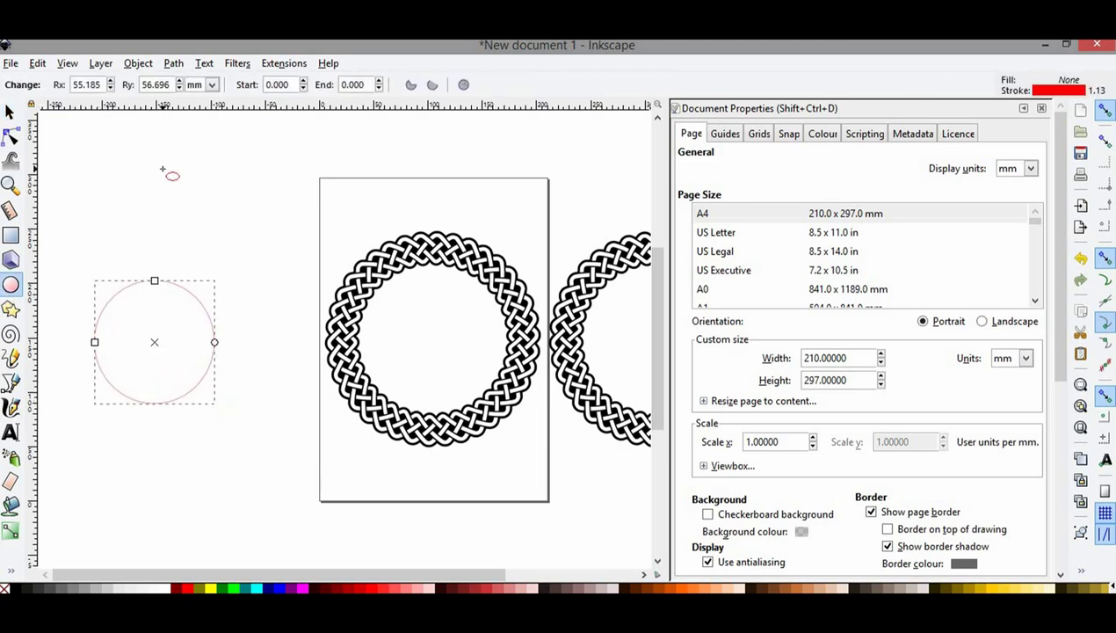
pyautogui.click(10, 112)
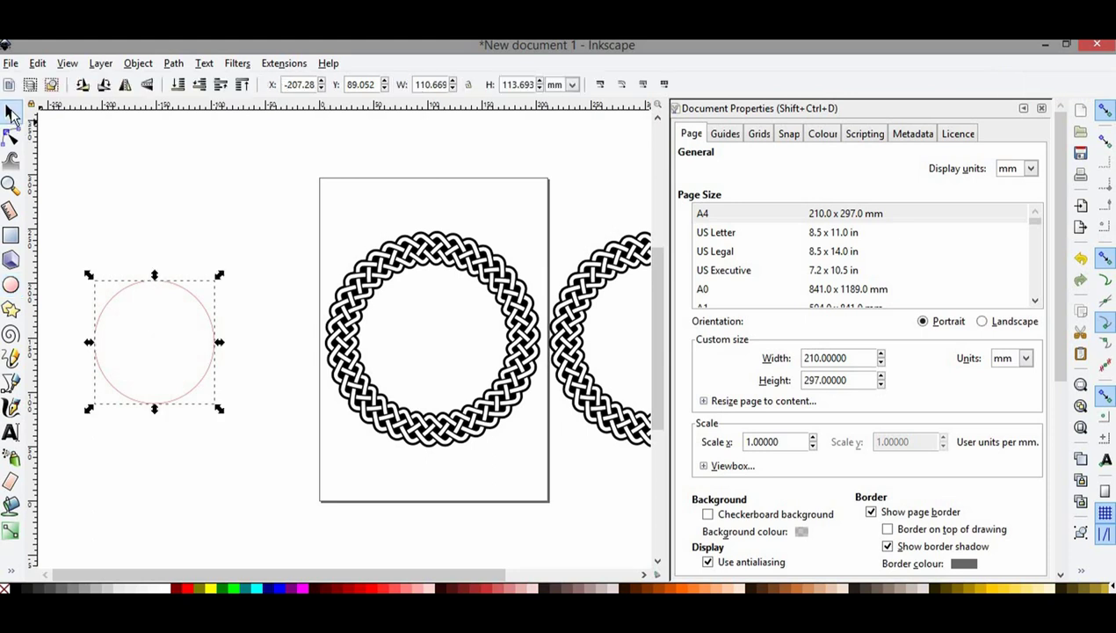
# Step: Size the circle to 131 × 131 mm and bring up Fill and Stroke
pyautogui.click(447, 87)
pyautogui.press('BackSpace')
pyautogui.press('BackSpace')
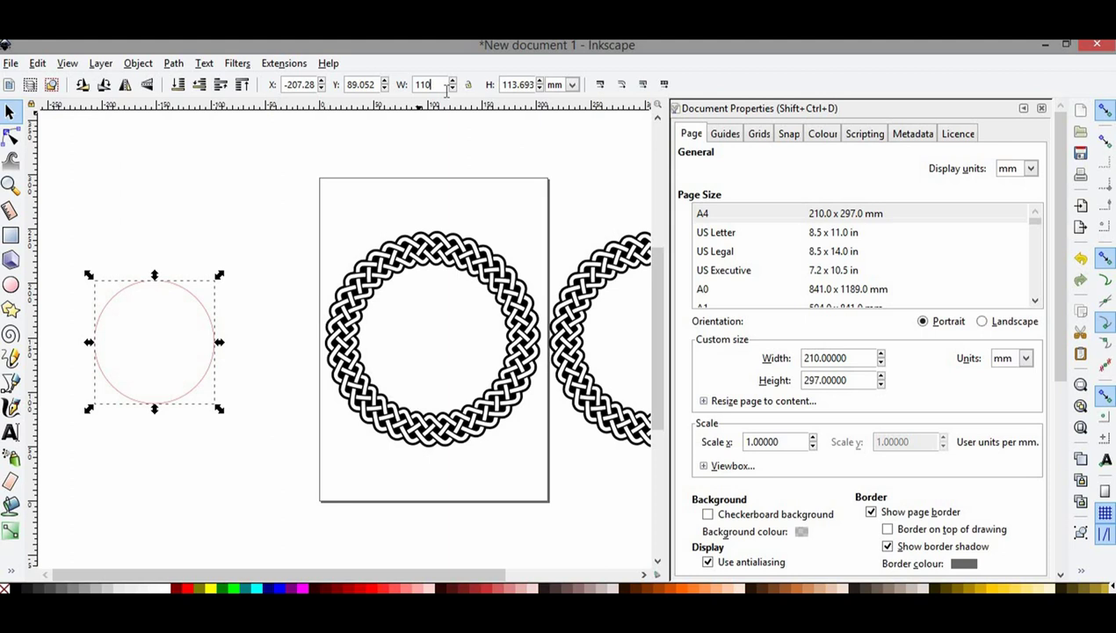
pyautogui.write('31.')
pyautogui.write('000')
pyautogui.press('Return')
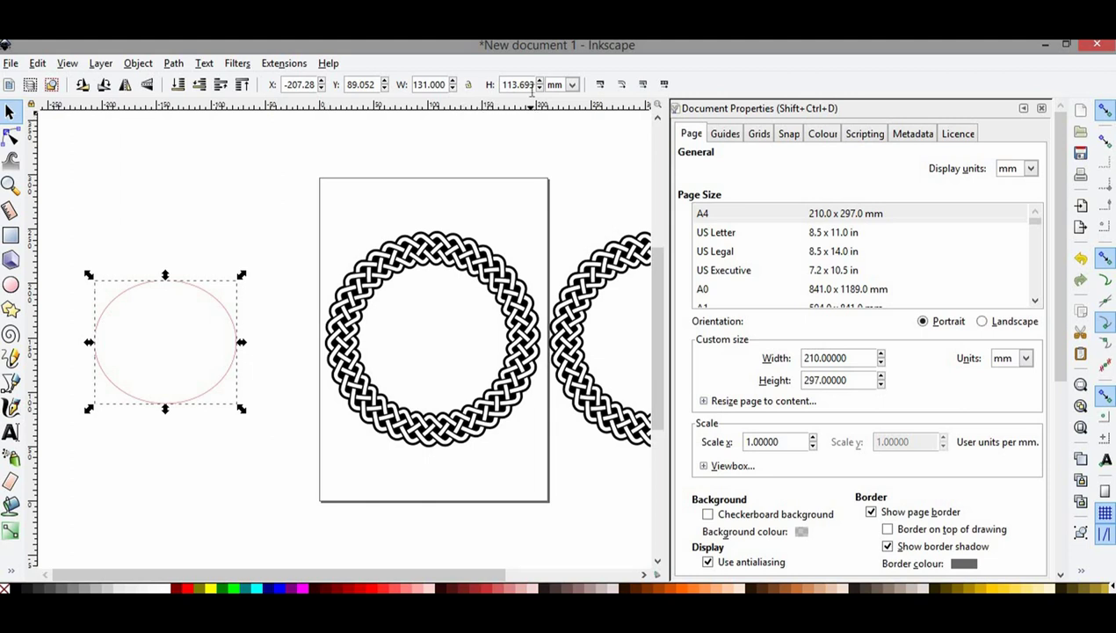
pyautogui.press('BackSpace')
pyautogui.press('BackSpace')
pyautogui.press('BackSpace')
pyautogui.write('00')
pyautogui.press('Return')
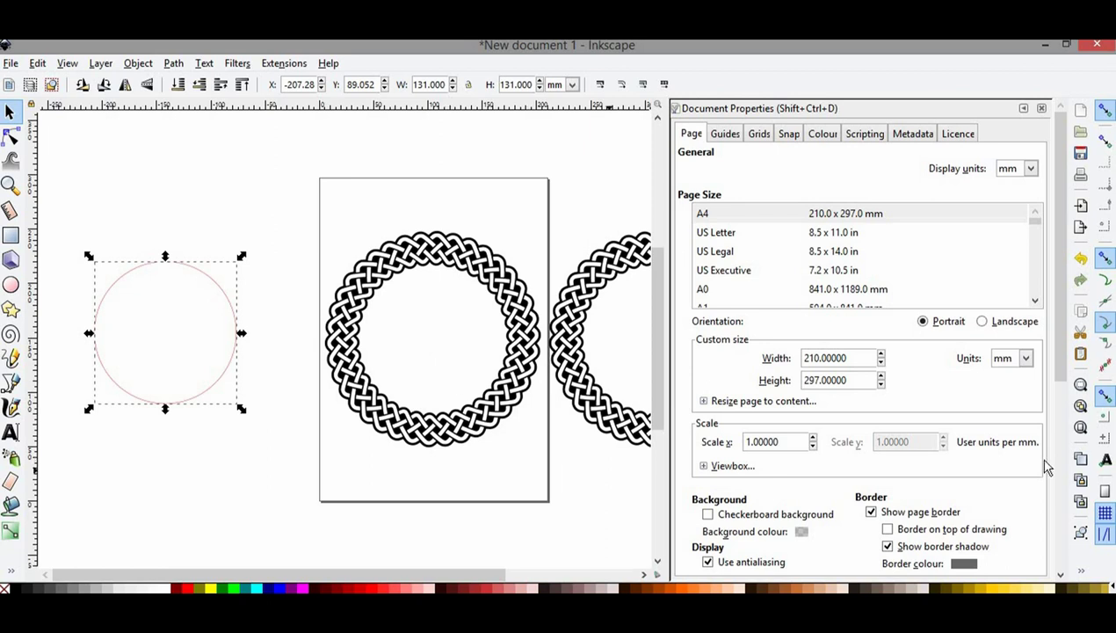
pyautogui.hotkey('ctrl', 'shift', 'f')
# Step: Show the circle's red stroke settings and drag the circle into the knot ring
pyautogui.scroll(-1, 1054, 470)
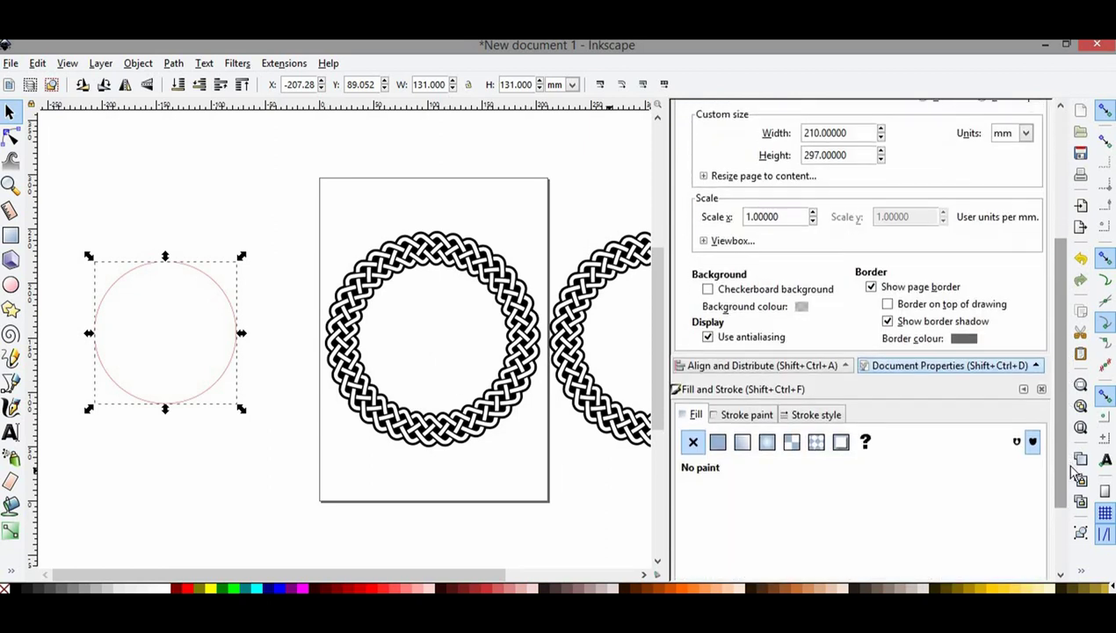
pyautogui.scroll(-2, 1054, 470)
pyautogui.click(745, 358)
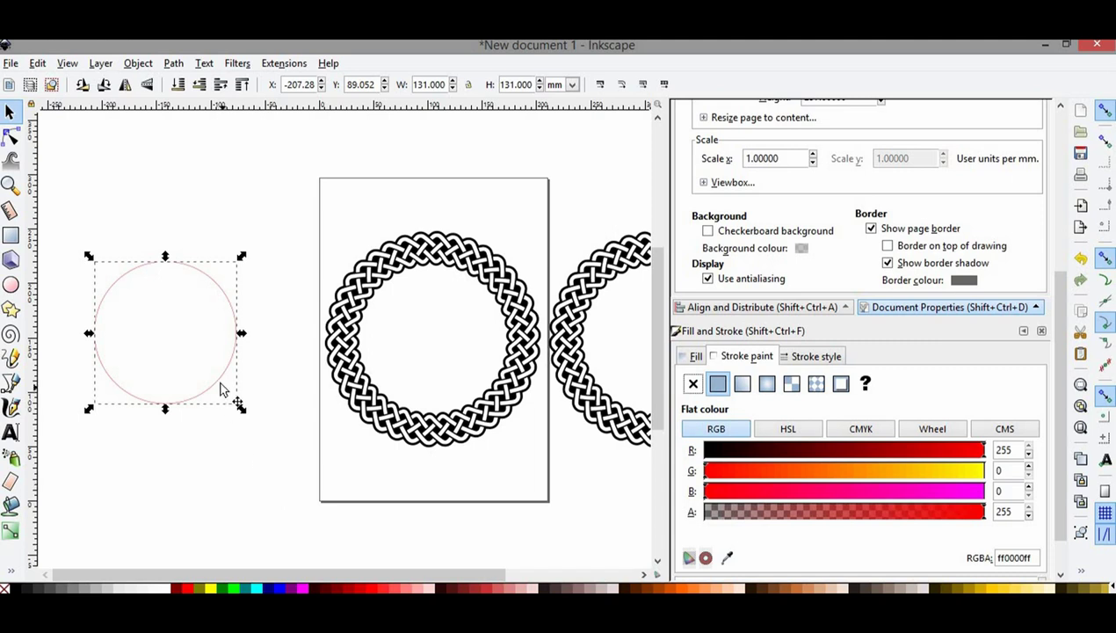
pyautogui.moveTo(220, 385); pyautogui.dragTo(486, 384)
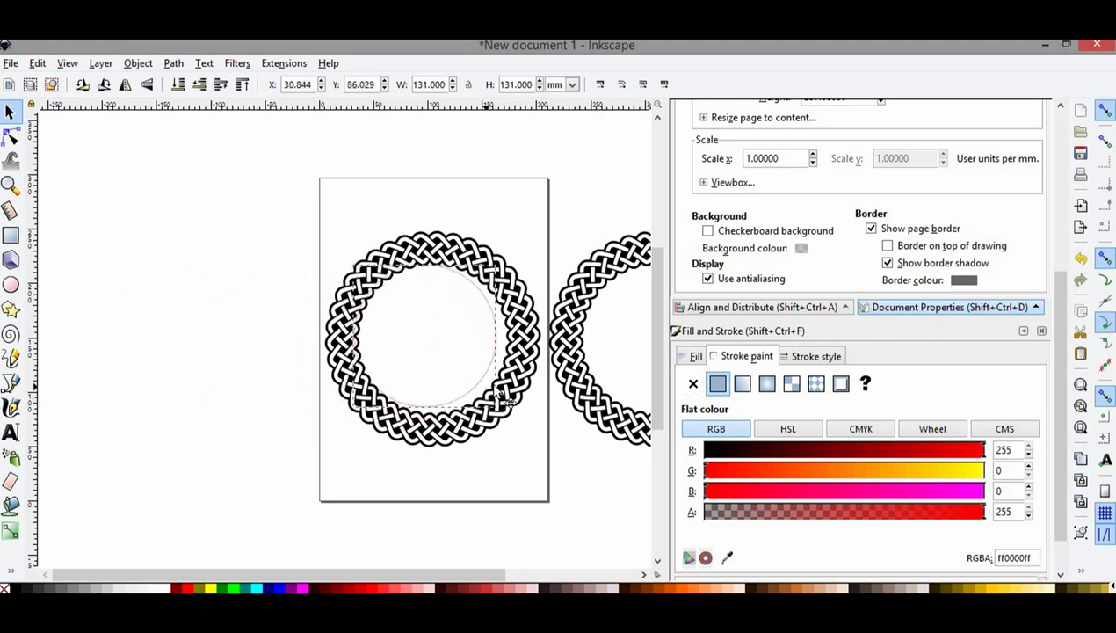
pyautogui.moveTo(503, 399); pyautogui.dragTo(504, 394)
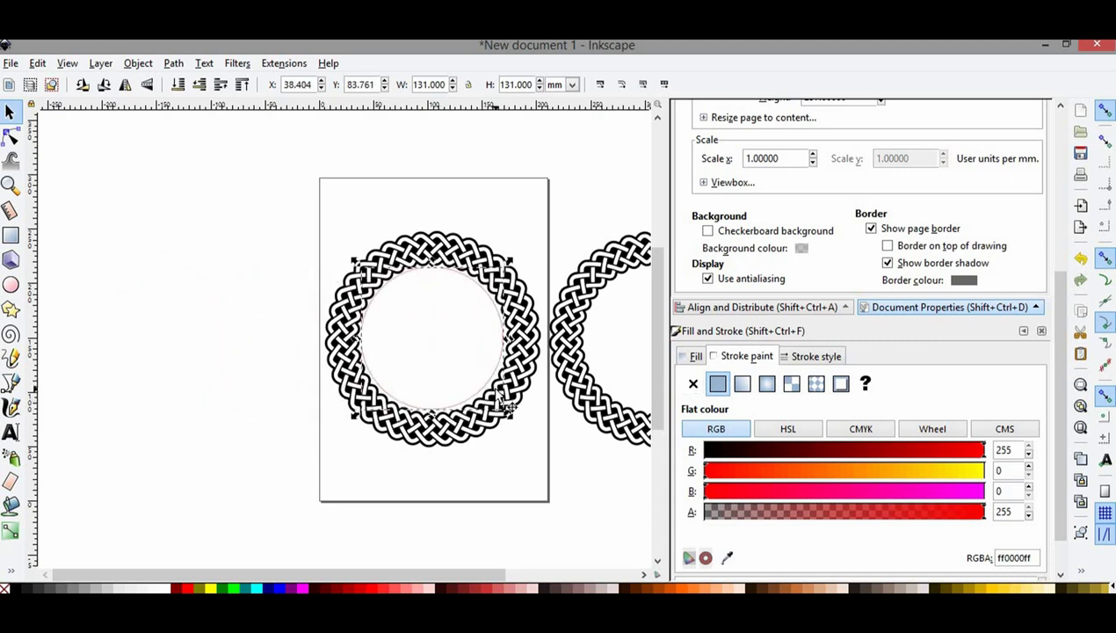
# Step: Centre the 131 mm circle and knot ring on both vertical and horizontal axes
pyautogui.moveTo(276, 185); pyautogui.dragTo(586, 473)
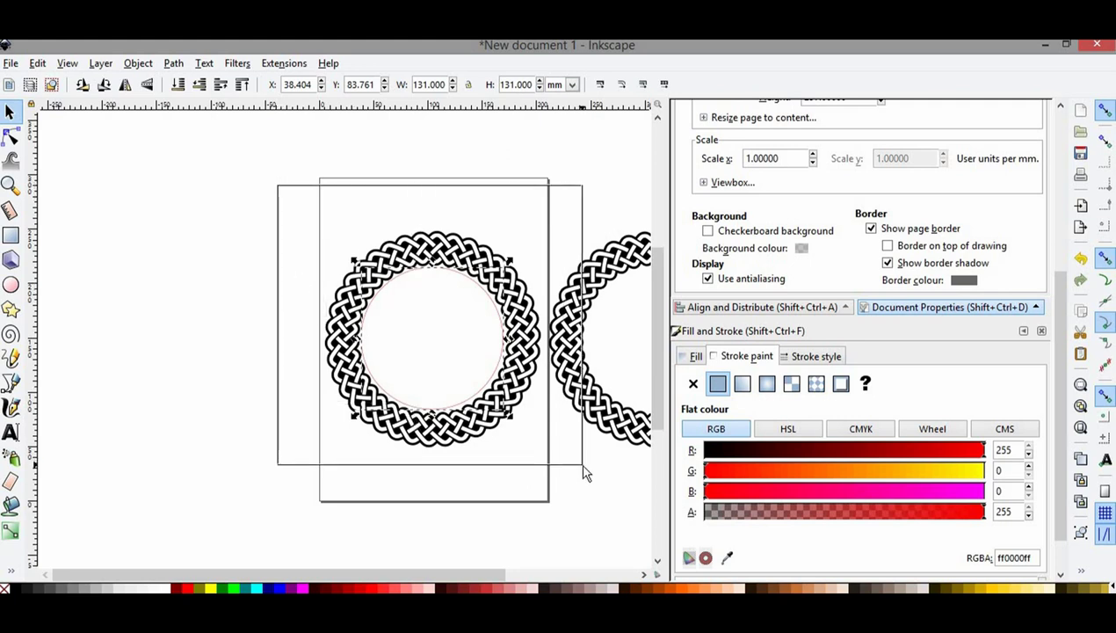
pyautogui.click(774, 308)
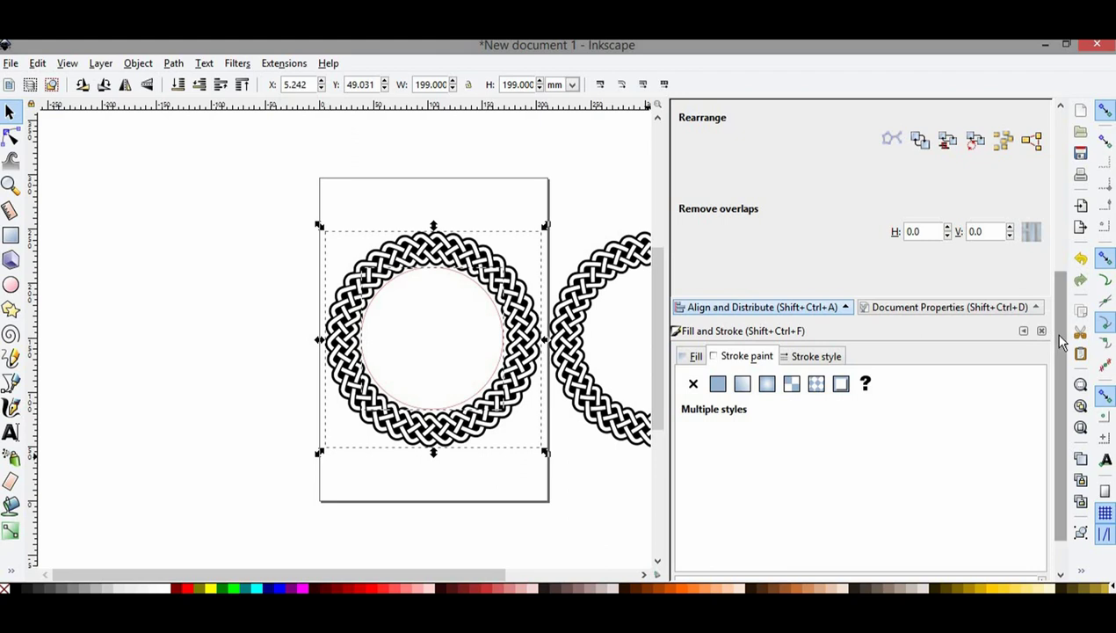
pyautogui.scroll(1, 1051, 303)
pyautogui.scroll(5, 1051, 303)
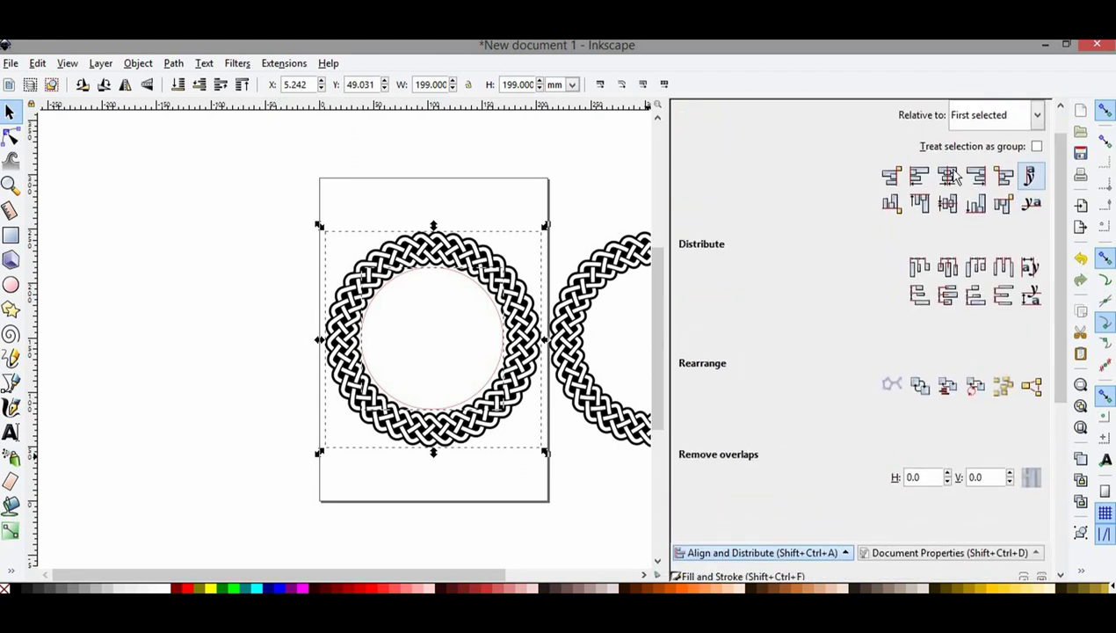
pyautogui.click(945, 175)
pyautogui.click(947, 204)
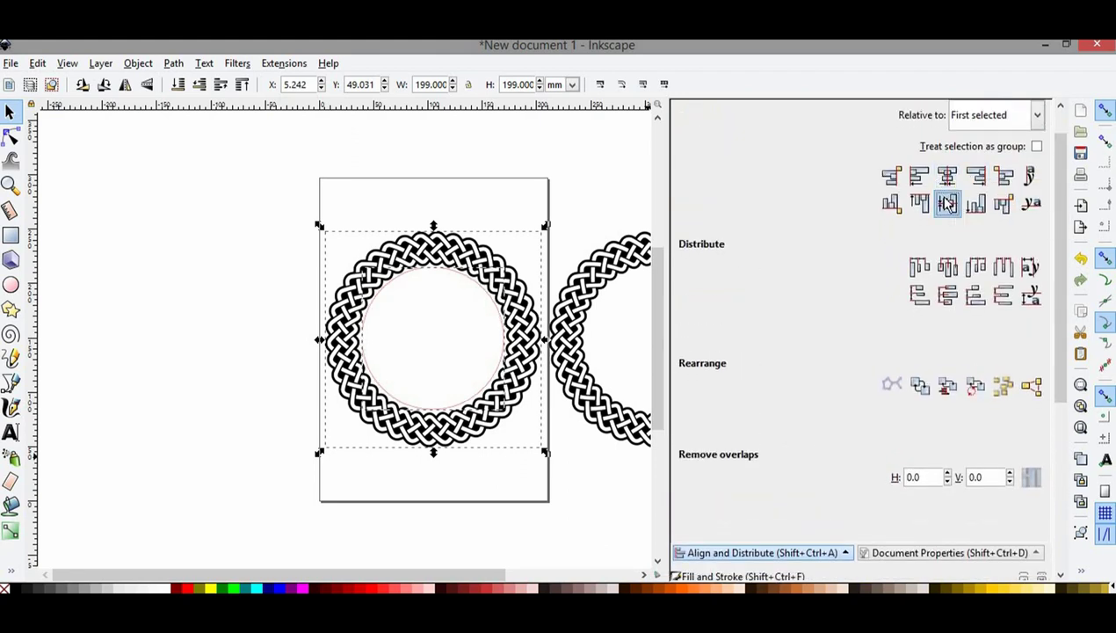
pyautogui.click(235, 270)
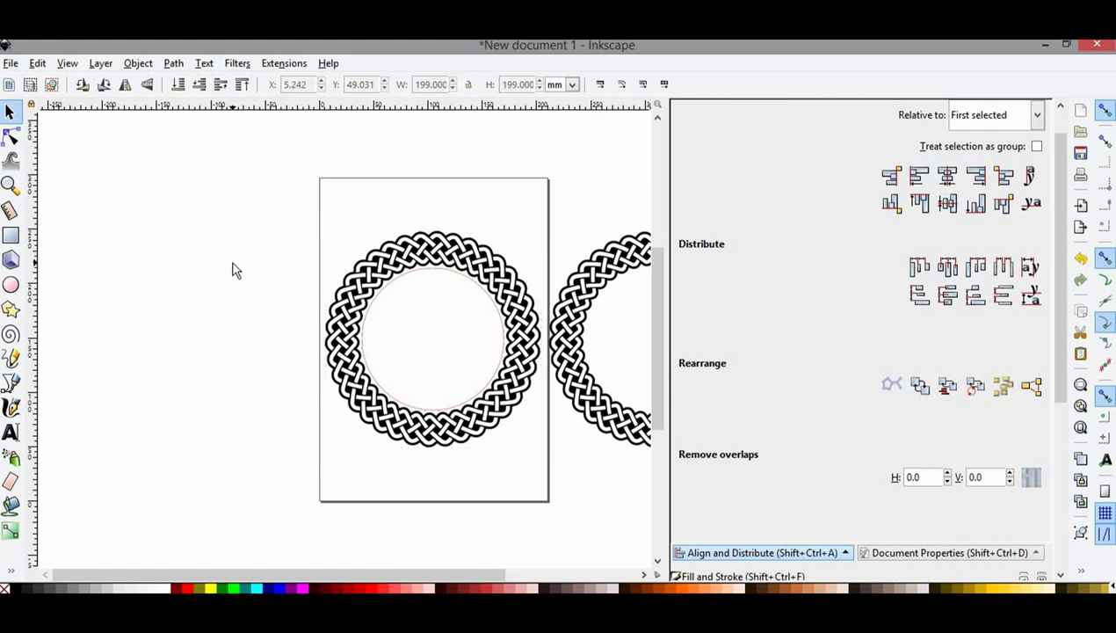
# Step: Draw a large circle to the left of the page
pyautogui.click(18, 292)
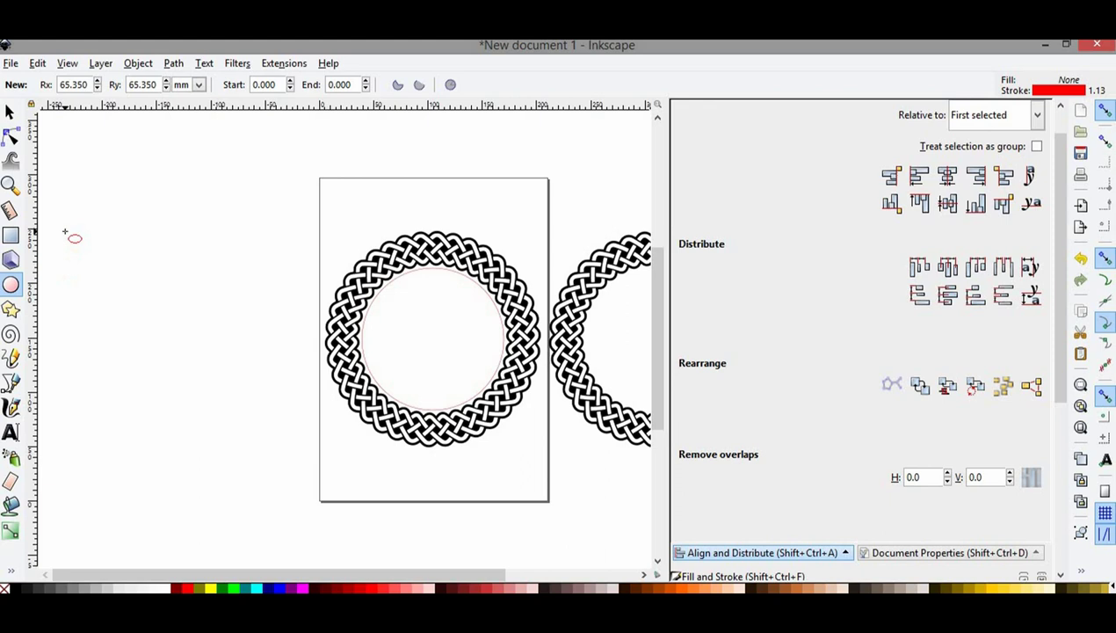
pyautogui.moveTo(94, 348); pyautogui.dragTo(283, 459)
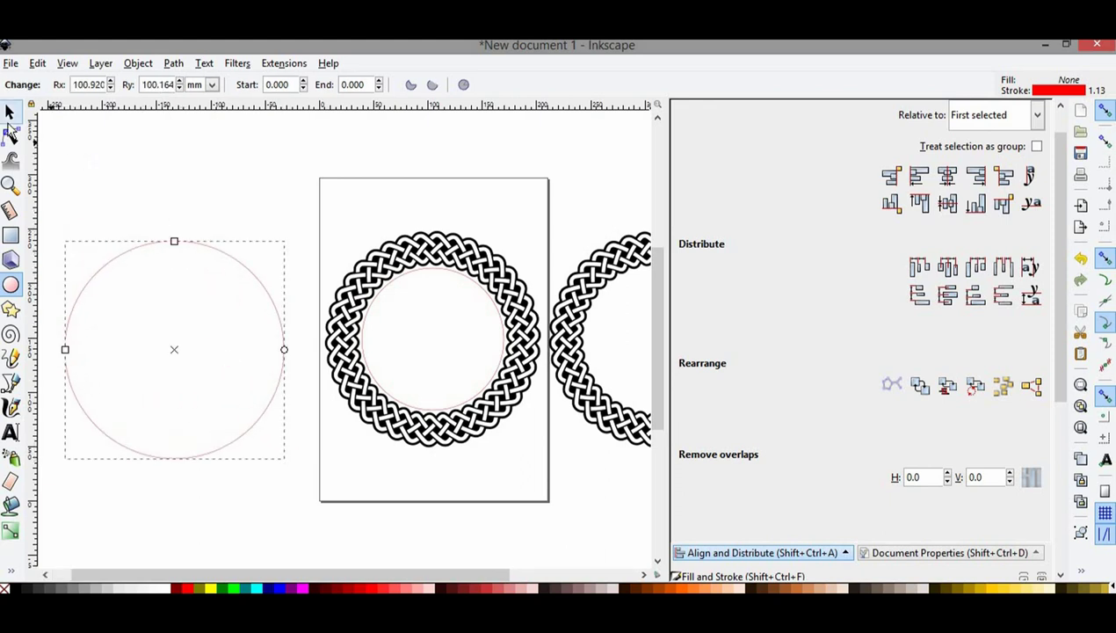
pyautogui.click(10, 113)
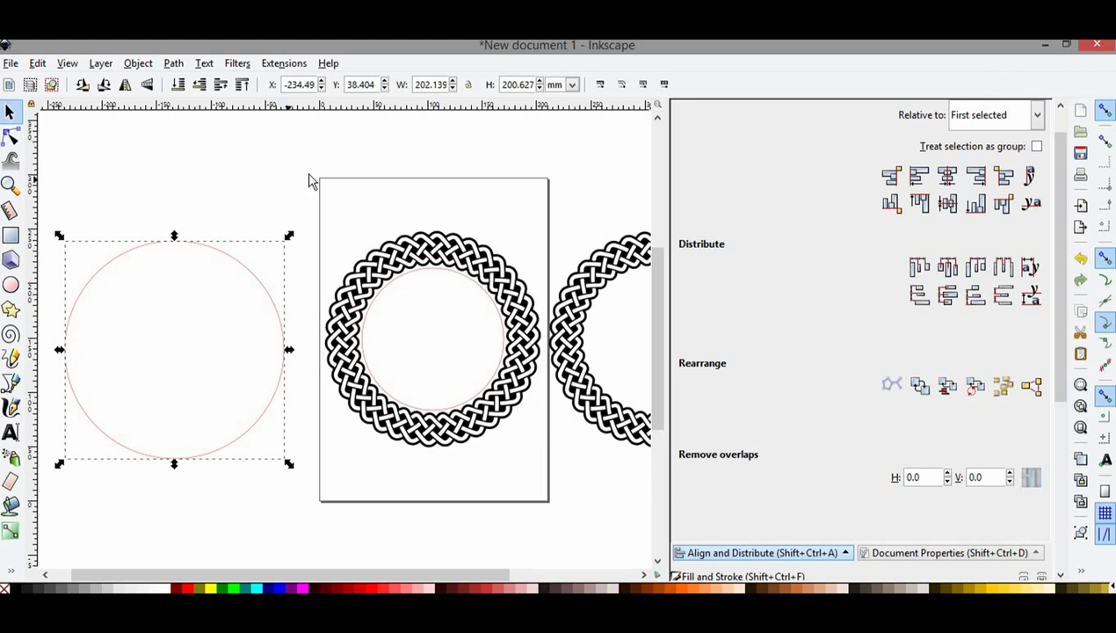
# Step: Set the large circle's width and height to 204 mm
pyautogui.click(445, 84)
pyautogui.press('BackSpace')
pyautogui.write('04.000')
pyautogui.press('Return')
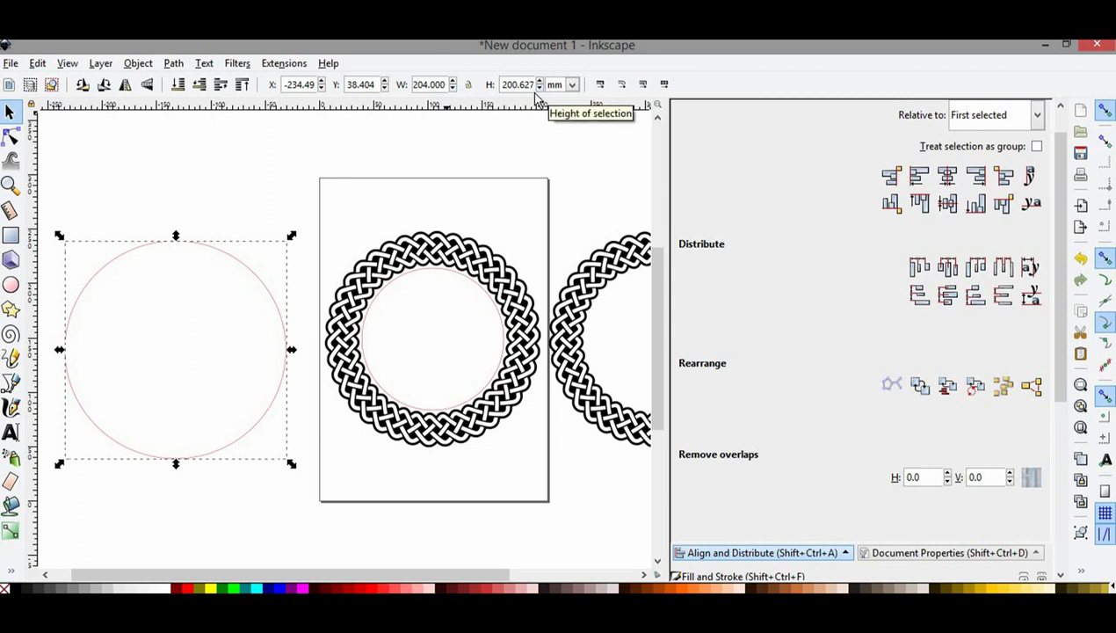
pyautogui.click(531, 85)
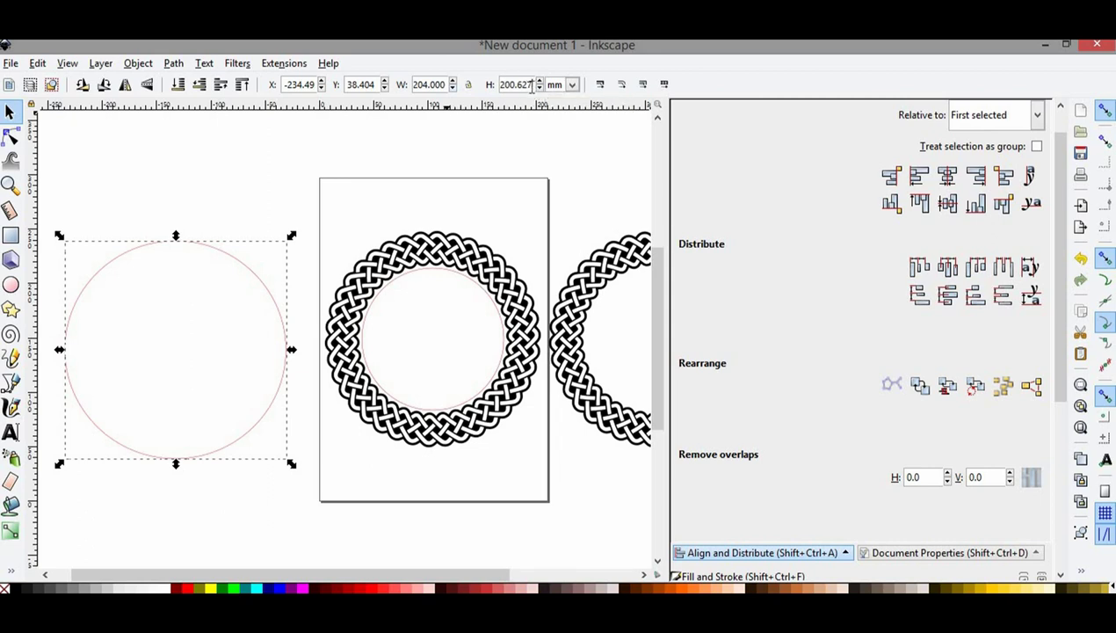
pyautogui.press('BackSpace')
pyautogui.write('04.000')
pyautogui.press('Return')
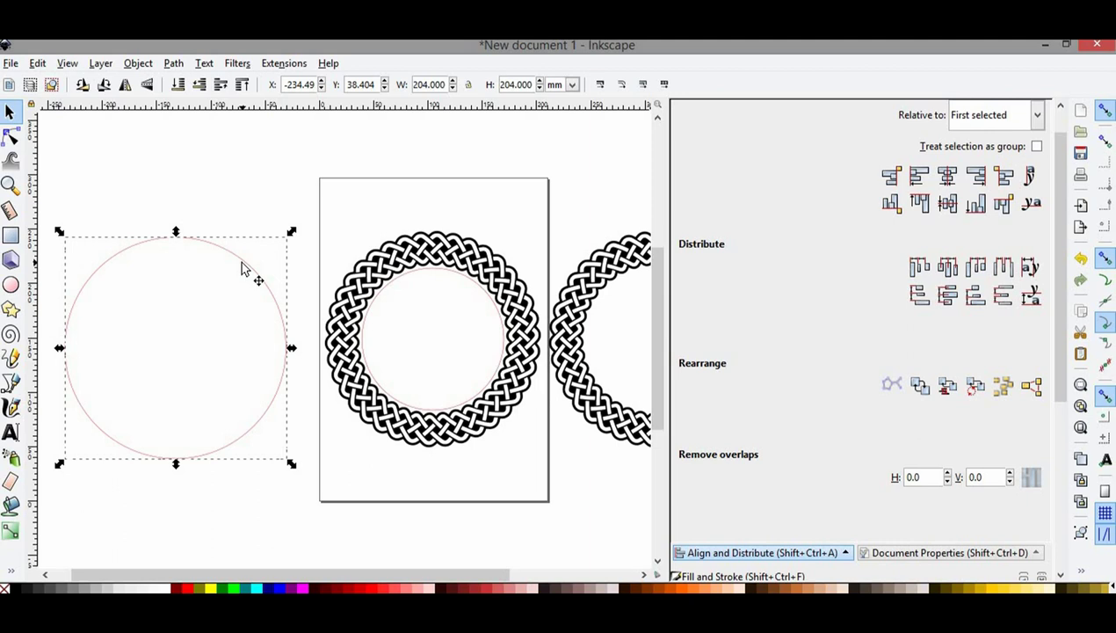
# Step: Move the 204 mm circle onto the knot ring and centre both on each axis
pyautogui.moveTo(244, 268)
pyautogui.mouseDown()
pyautogui.moveTo(520, 271)
pyautogui.moveTo(506, 252)
pyautogui.mouseUp()
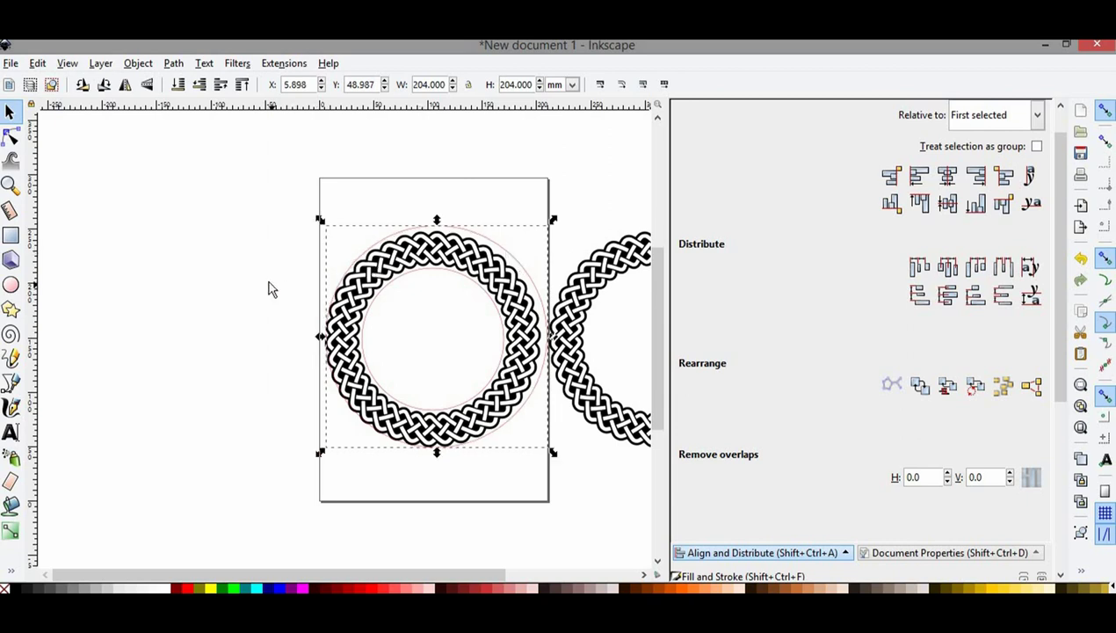
pyautogui.moveTo(262, 191)
pyautogui.mouseDown()
pyautogui.moveTo(449, 501)
pyautogui.moveTo(595, 519)
pyautogui.mouseUp()
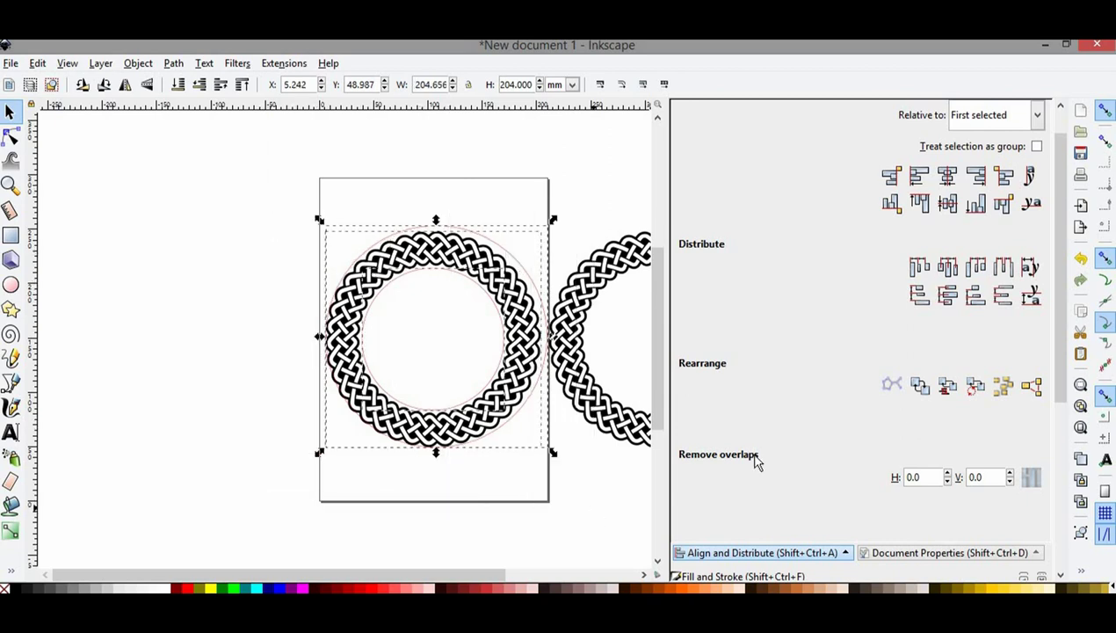
pyautogui.click(948, 178)
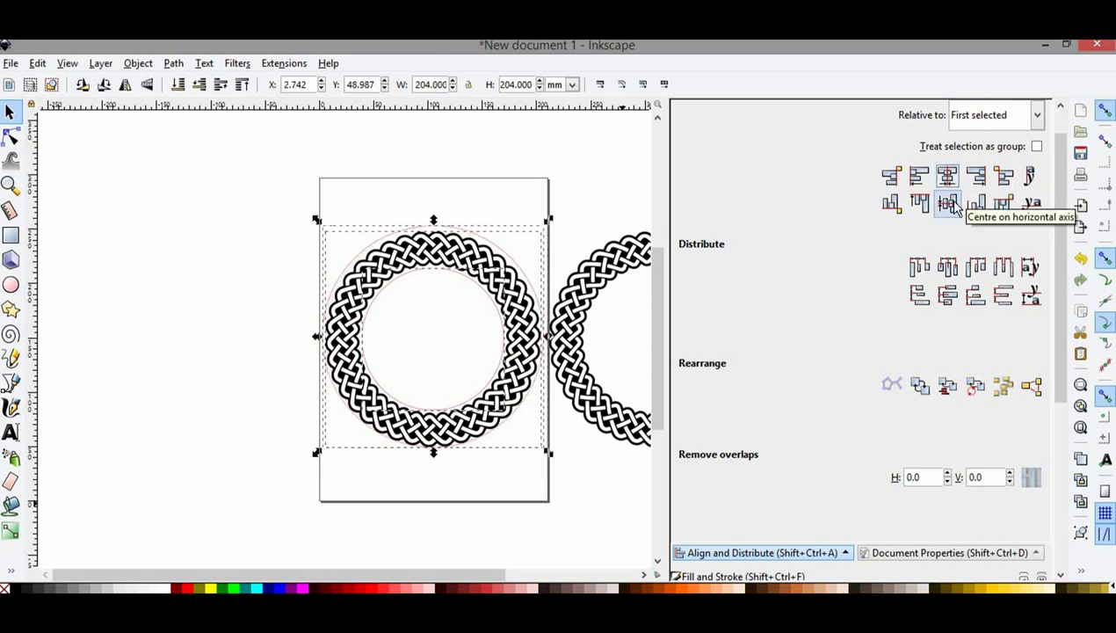
pyautogui.click(949, 204)
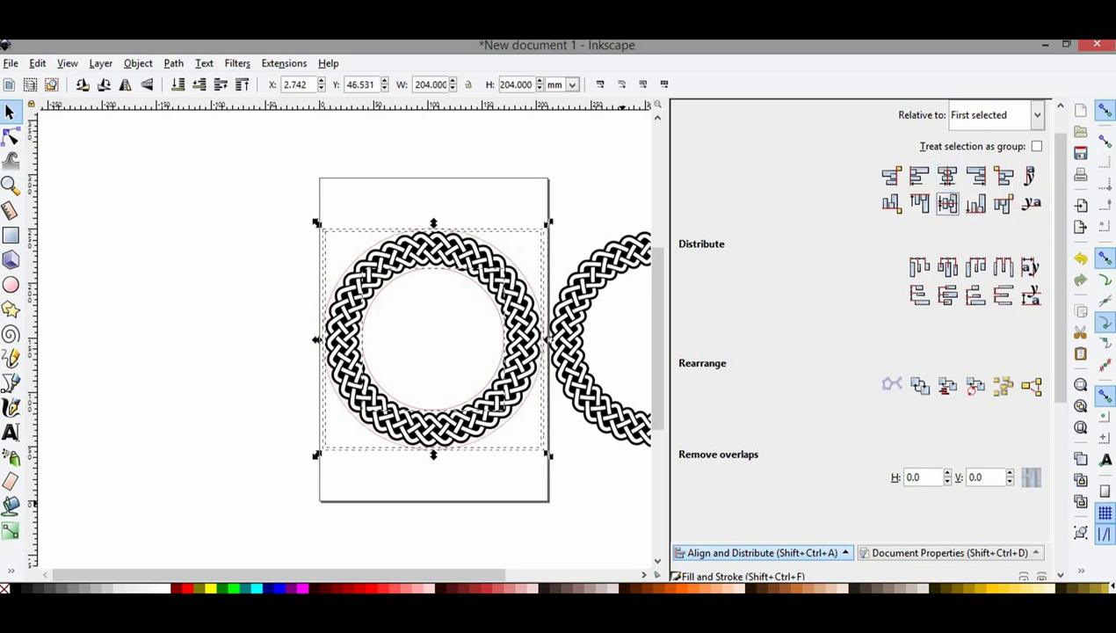
pyautogui.click(212, 486)
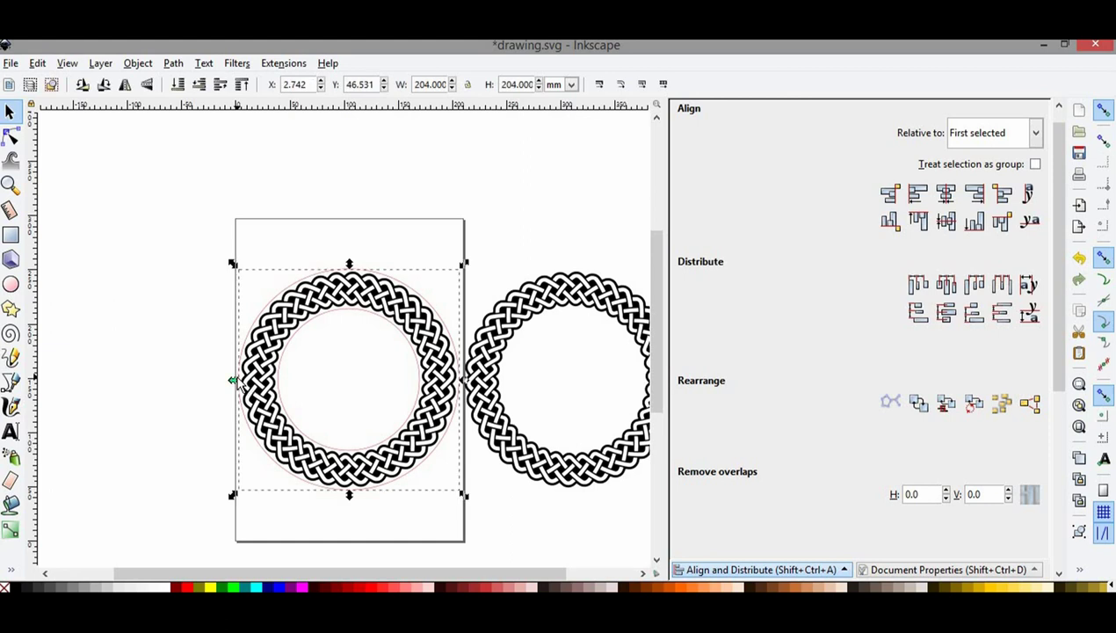
pyautogui.rightClick(316, 384)
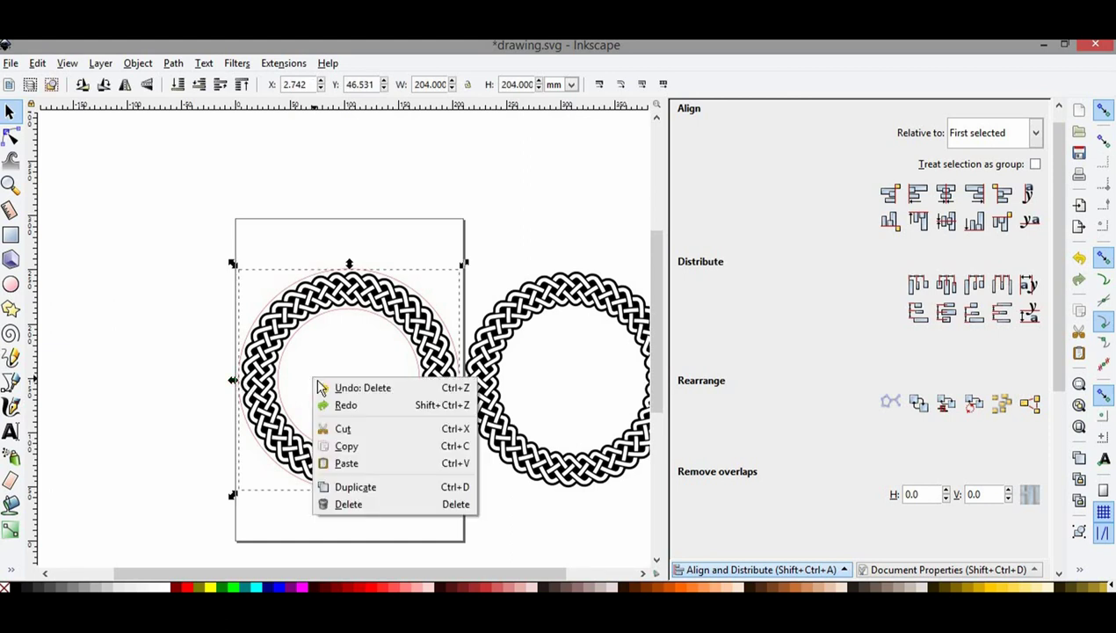
# Step: Duplicate the 204 mm red circle and park the copy left of the page
pyautogui.click(392, 488)
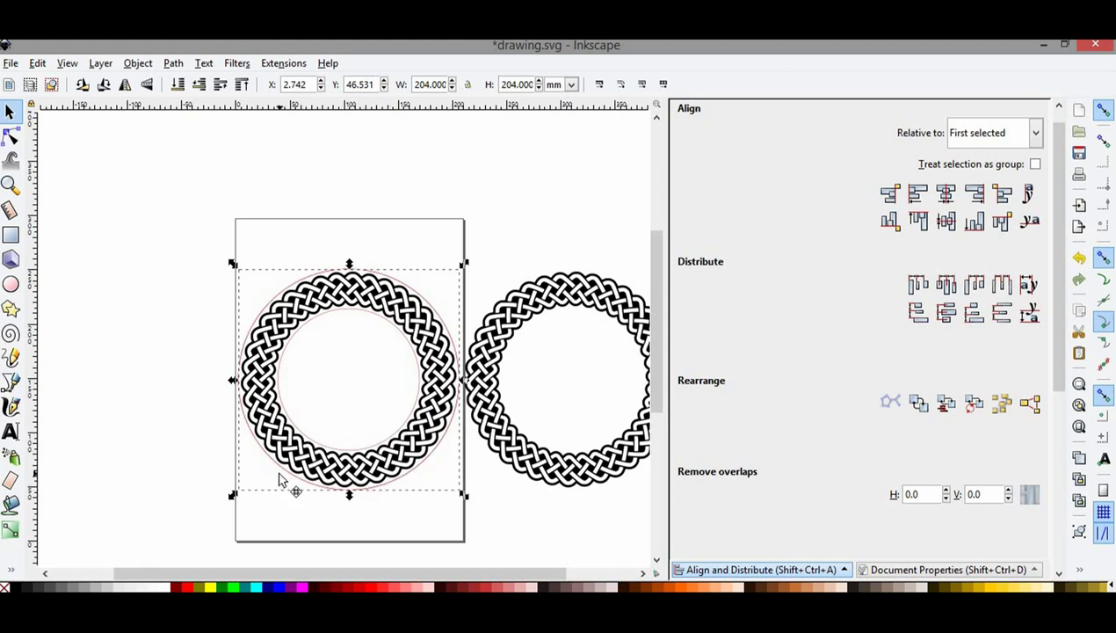
pyautogui.moveTo(279, 474); pyautogui.dragTo(33, 472)
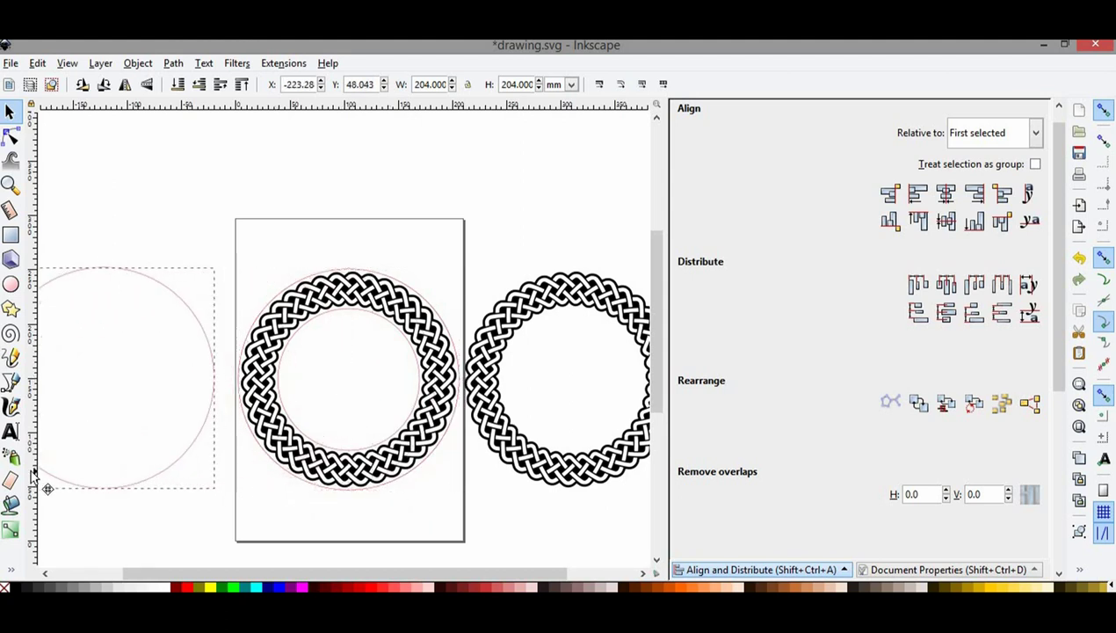
pyautogui.moveTo(229, 572); pyautogui.dragTo(141, 574)
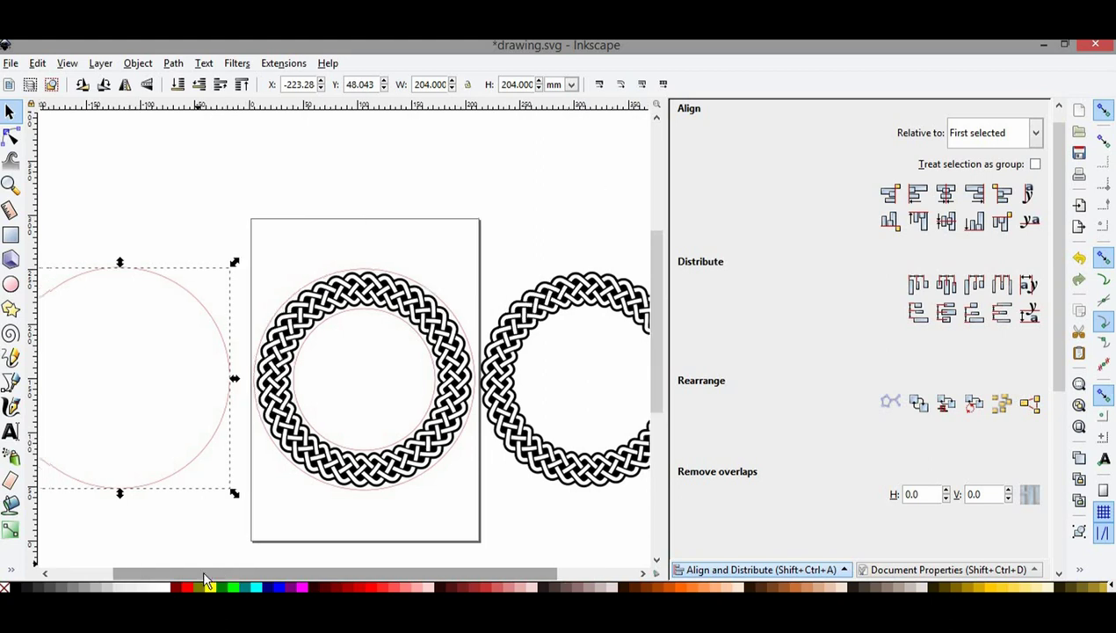
pyautogui.click(130, 167)
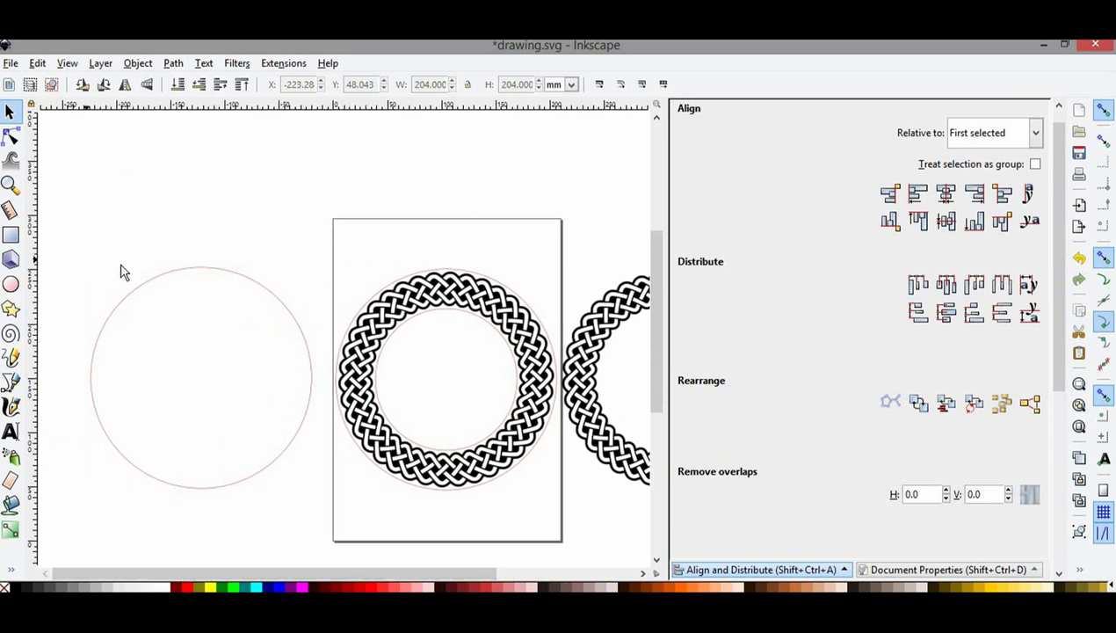
# Step: Draw a tiny circle above the spare 204 mm circle, then deselect it
pyautogui.click(10, 284)
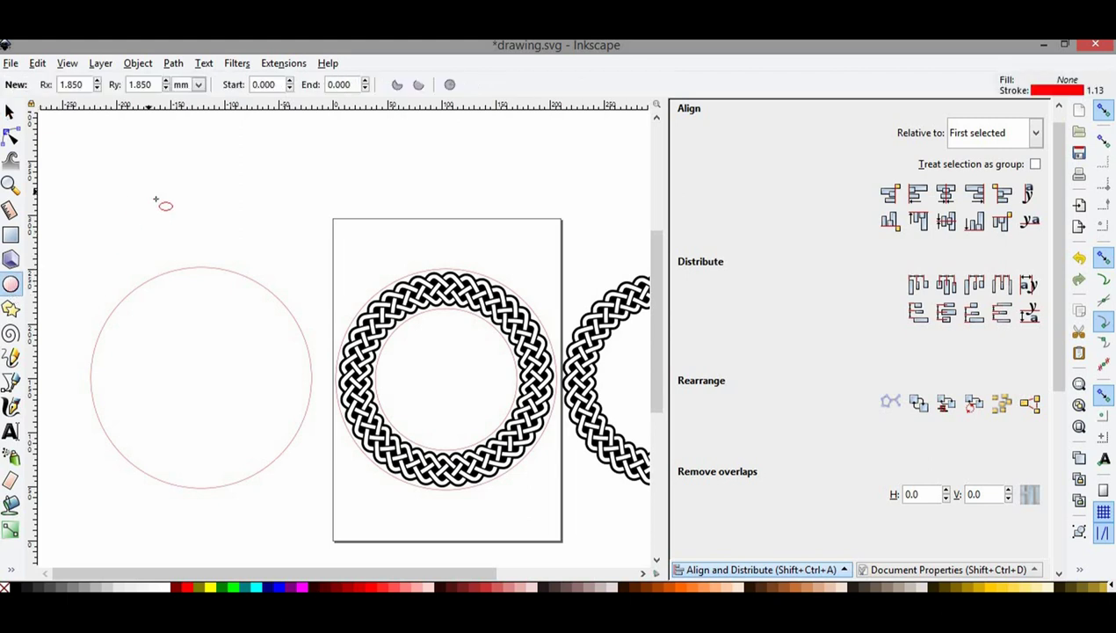
pyautogui.moveTo(167, 209); pyautogui.dragTo(169, 210)
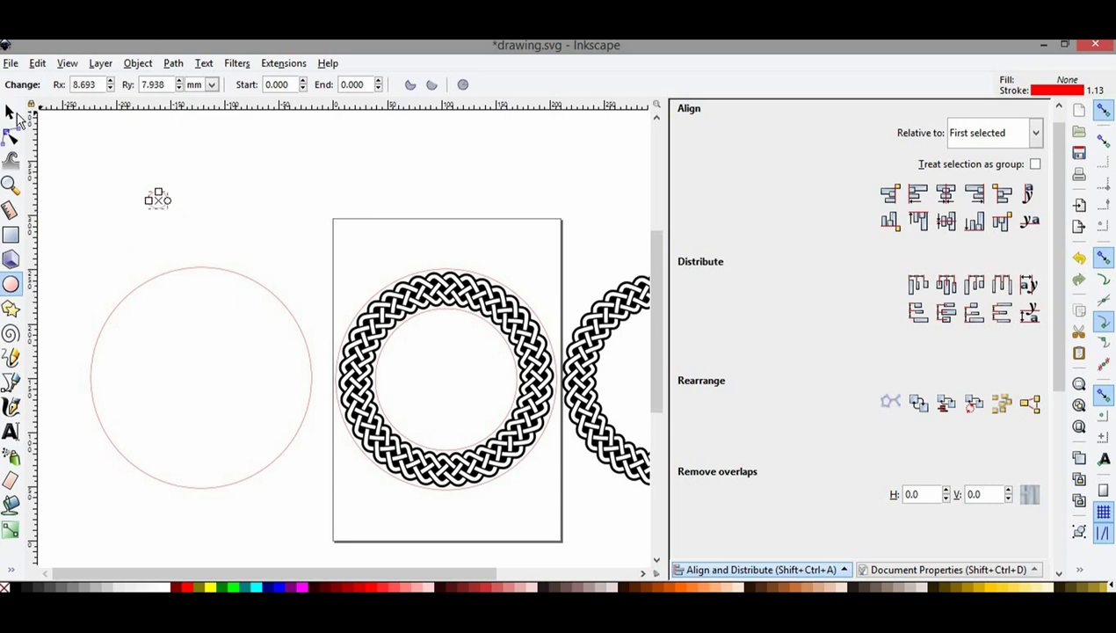
pyautogui.click(11, 112)
pyautogui.write('8.000')
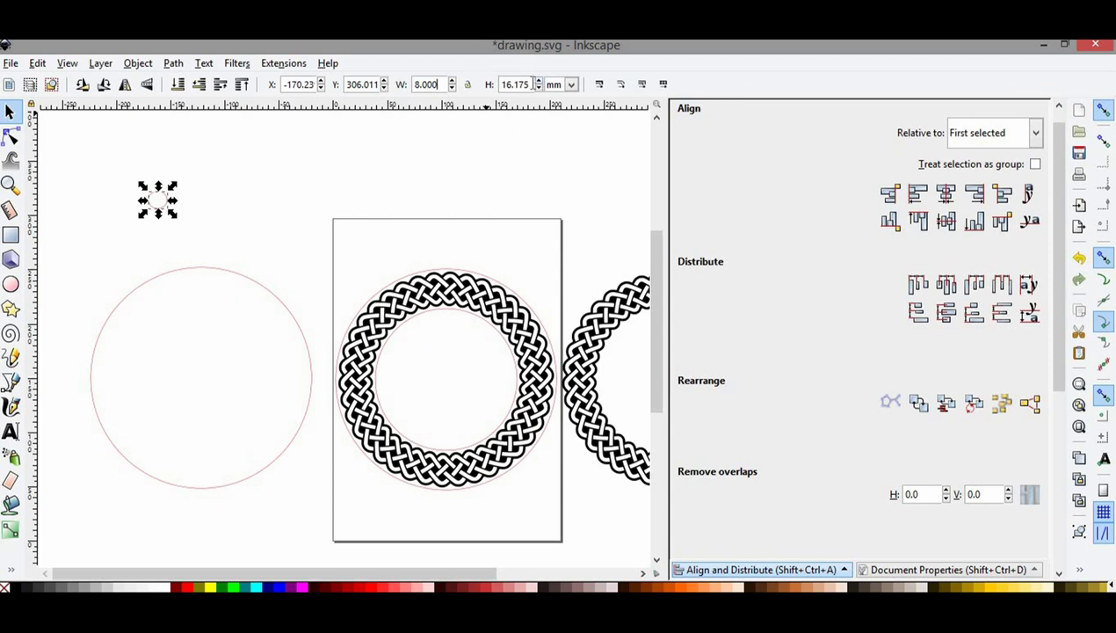
pyautogui.press('BackSpace')
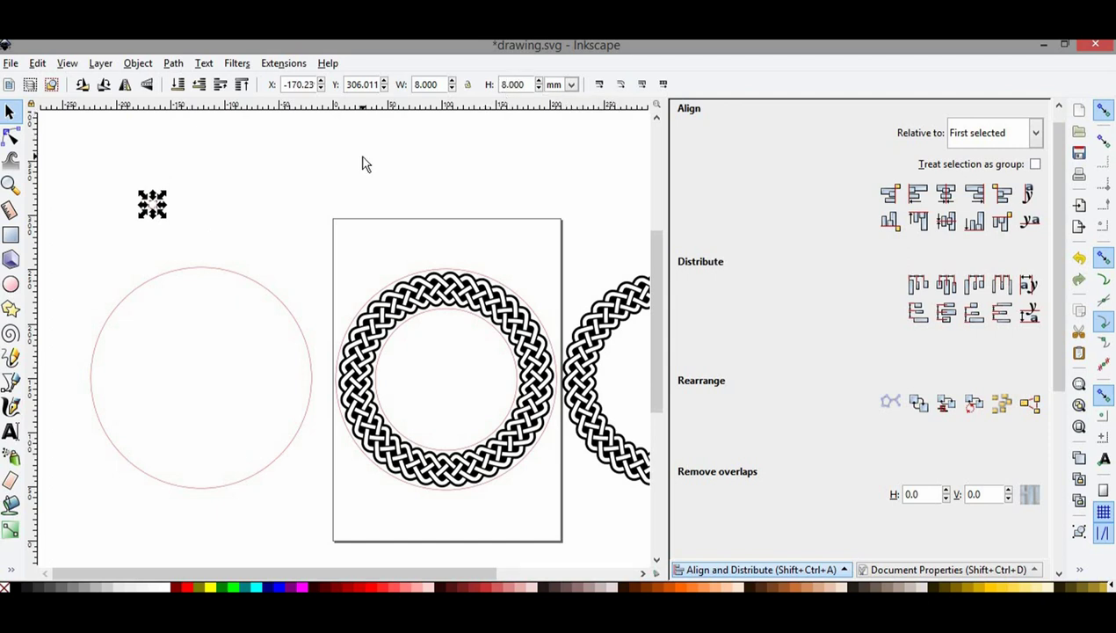
pyautogui.press('Escape')
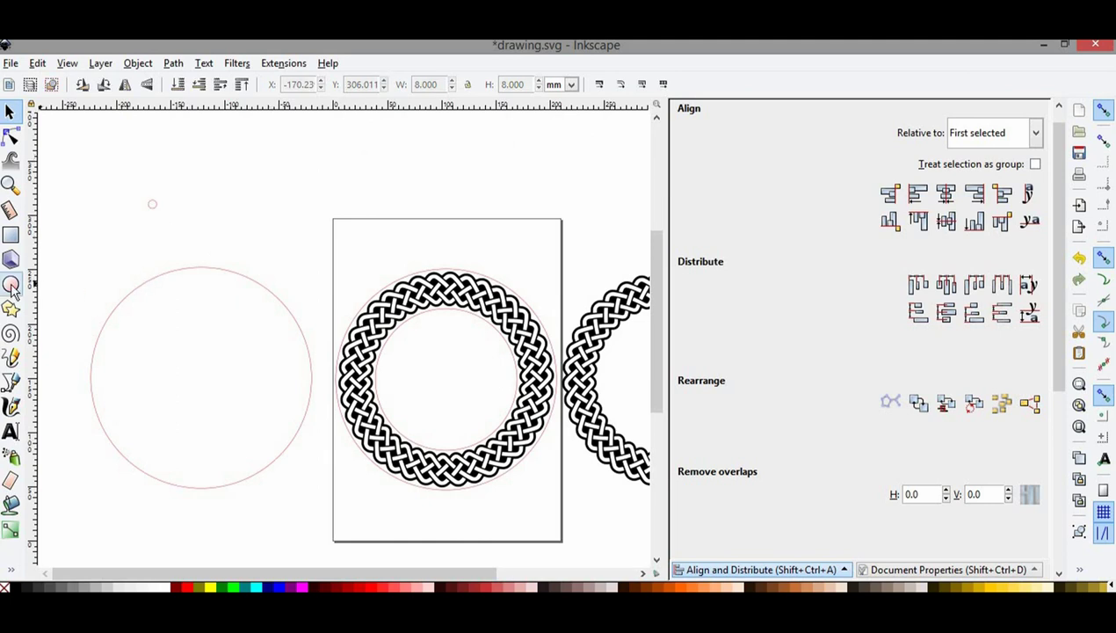
# Step: Draw another small ellipse nearby and size it to 4 × 4 mm
pyautogui.click(11, 284)
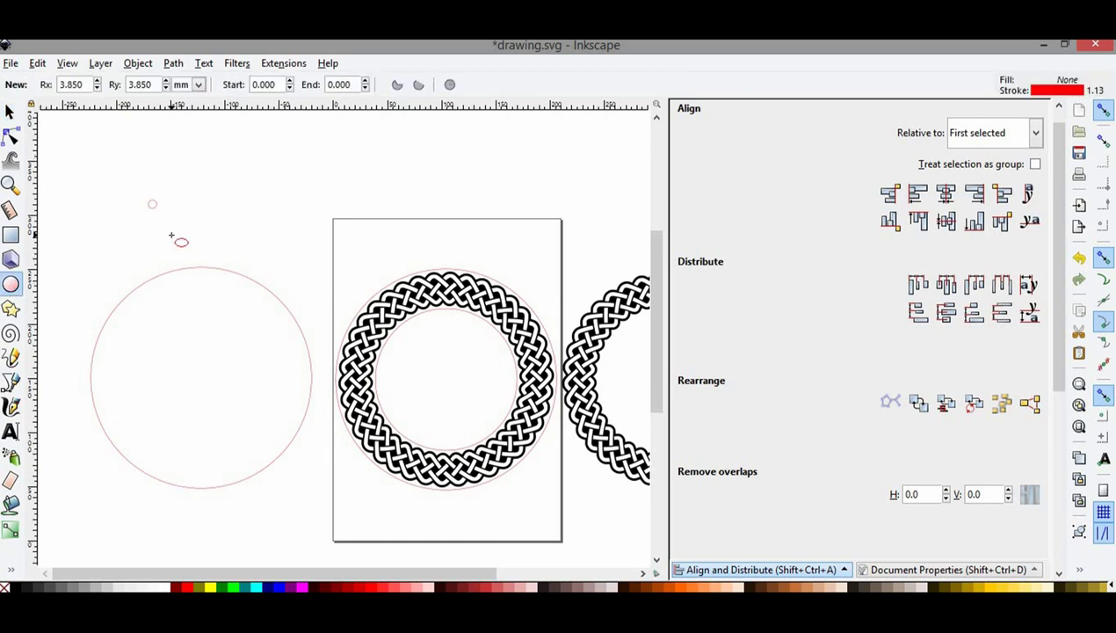
pyautogui.moveTo(171, 235); pyautogui.dragTo(181, 242)
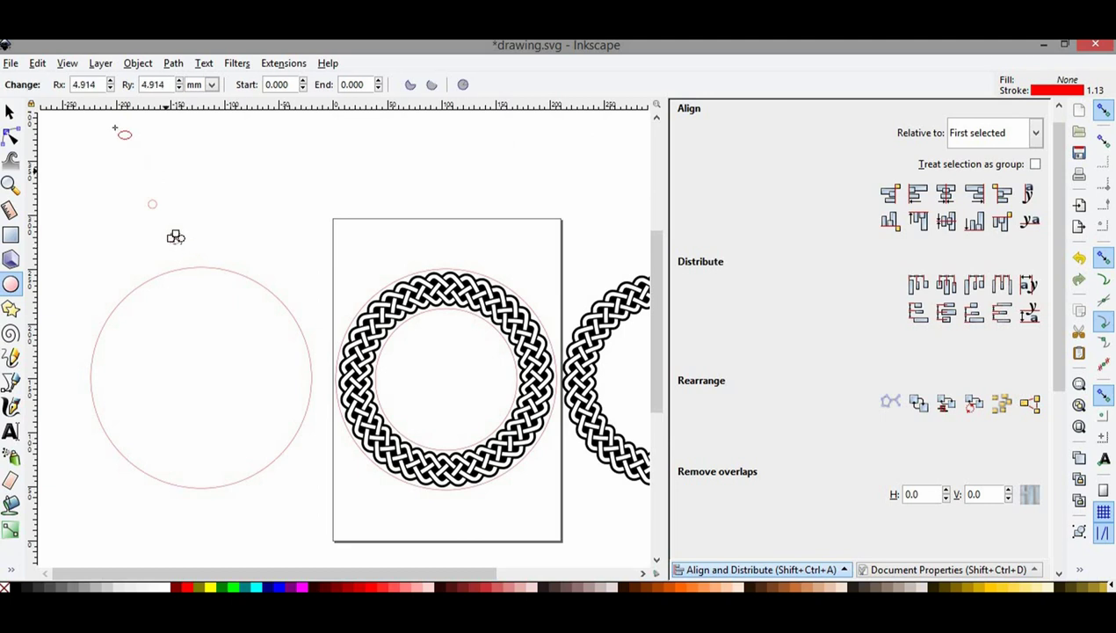
pyautogui.click(10, 111)
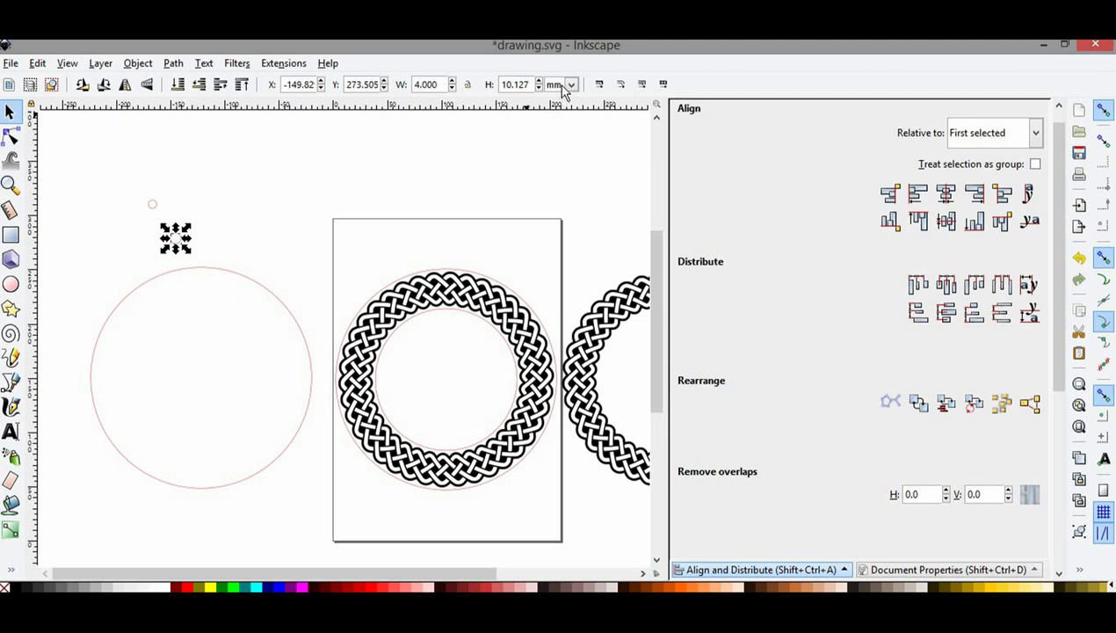
pyautogui.click(528, 85)
pyautogui.press('BackSpace')
pyautogui.press('BackSpace')
pyautogui.write('4.000')
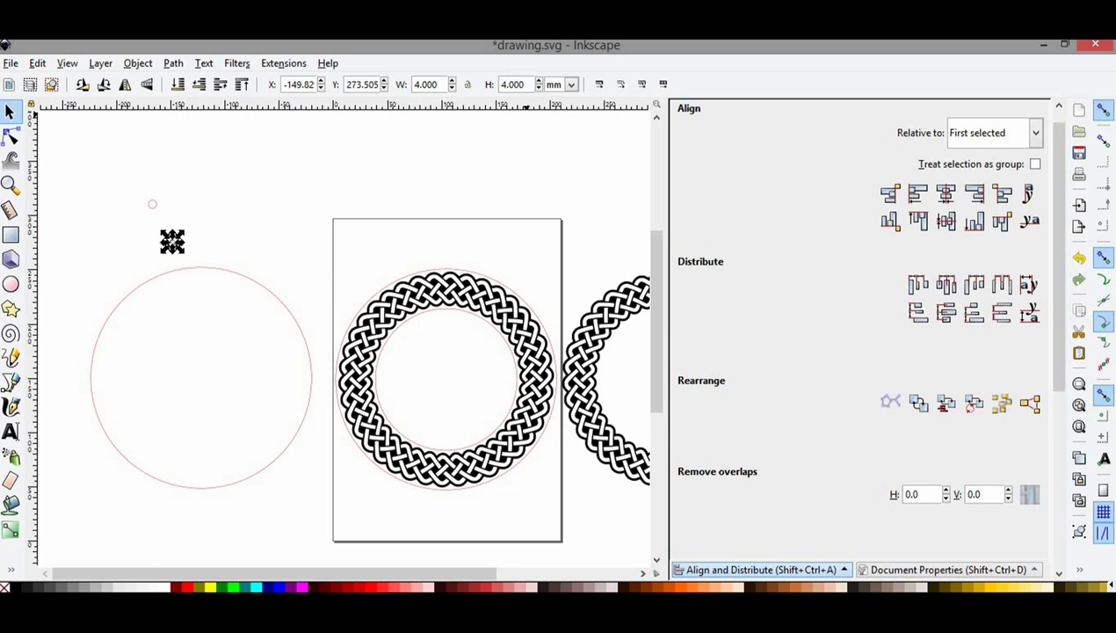
pyautogui.click(149, 202)
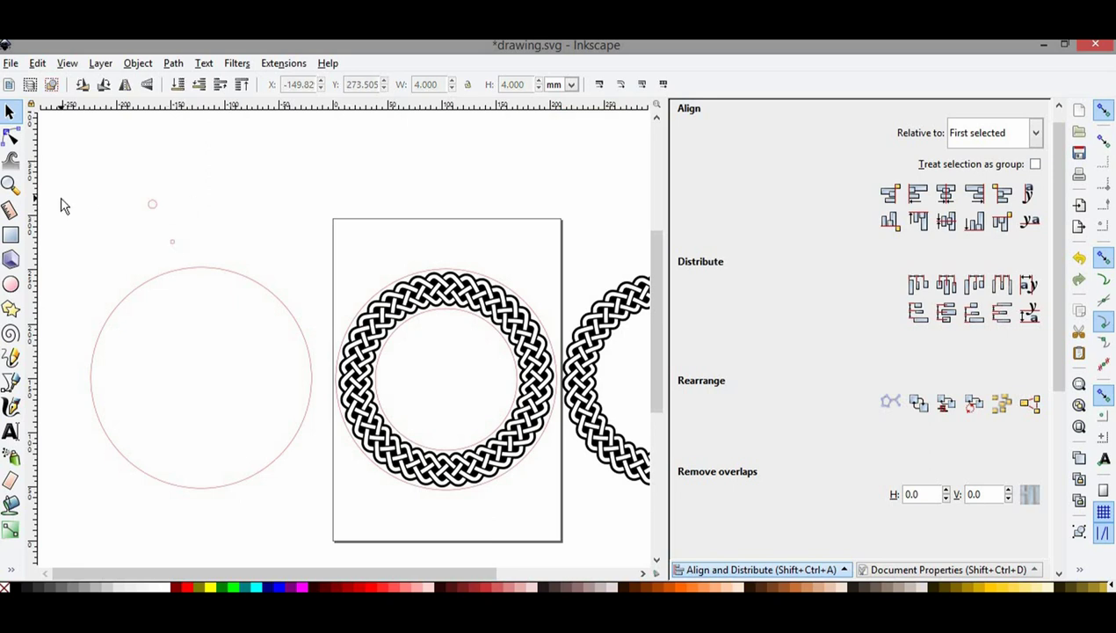
# Step: Zoom in on the two small circles
pyautogui.click(8, 184)
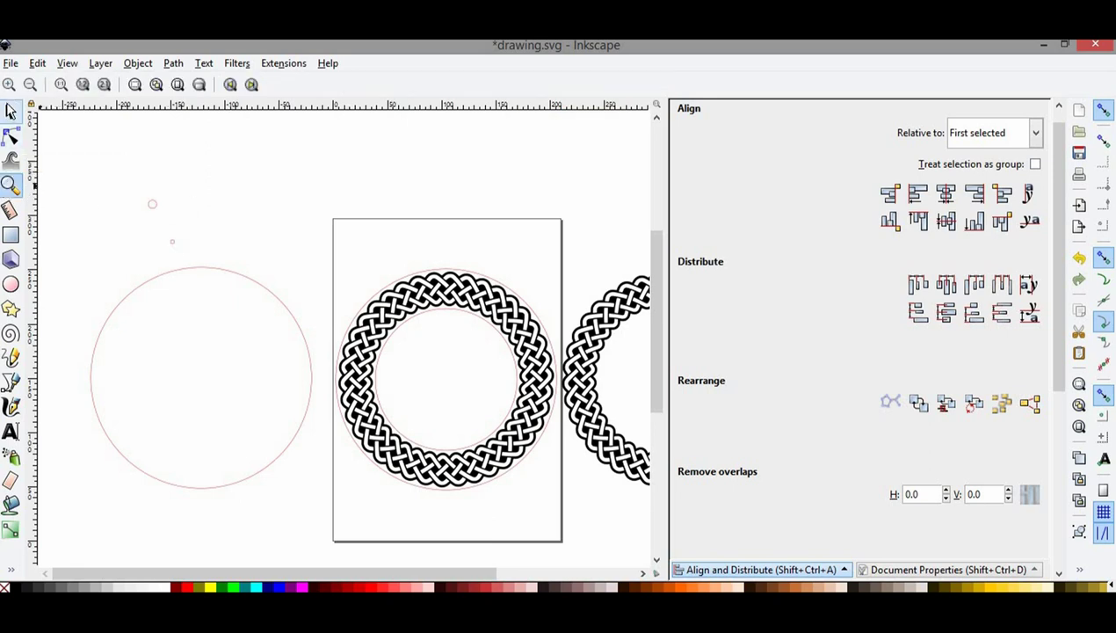
pyautogui.click(9, 84)
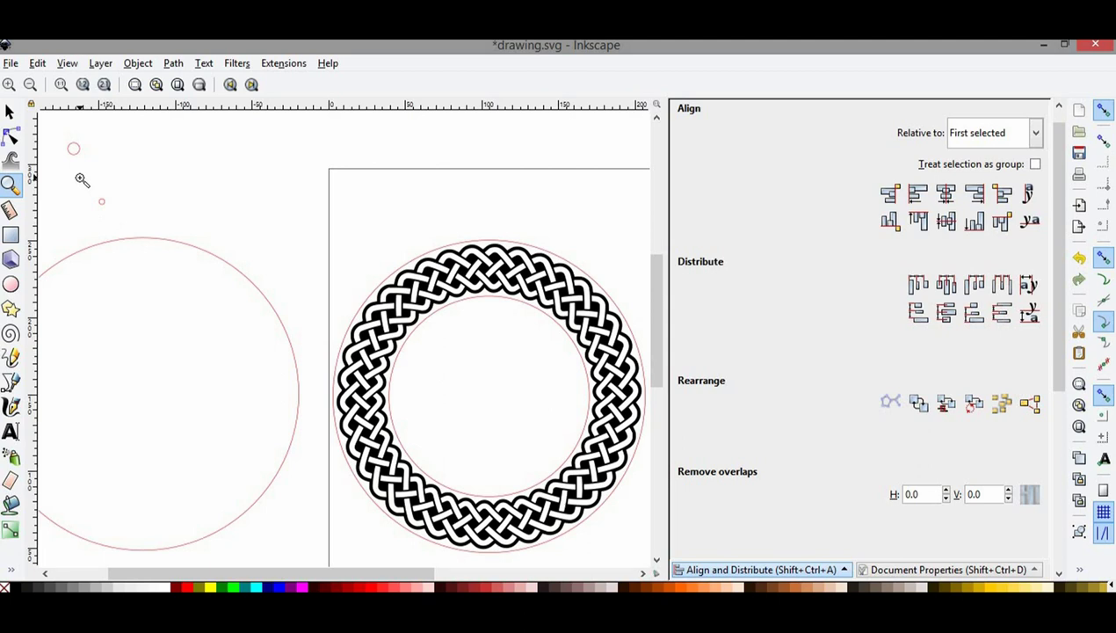
pyautogui.click(81, 178)
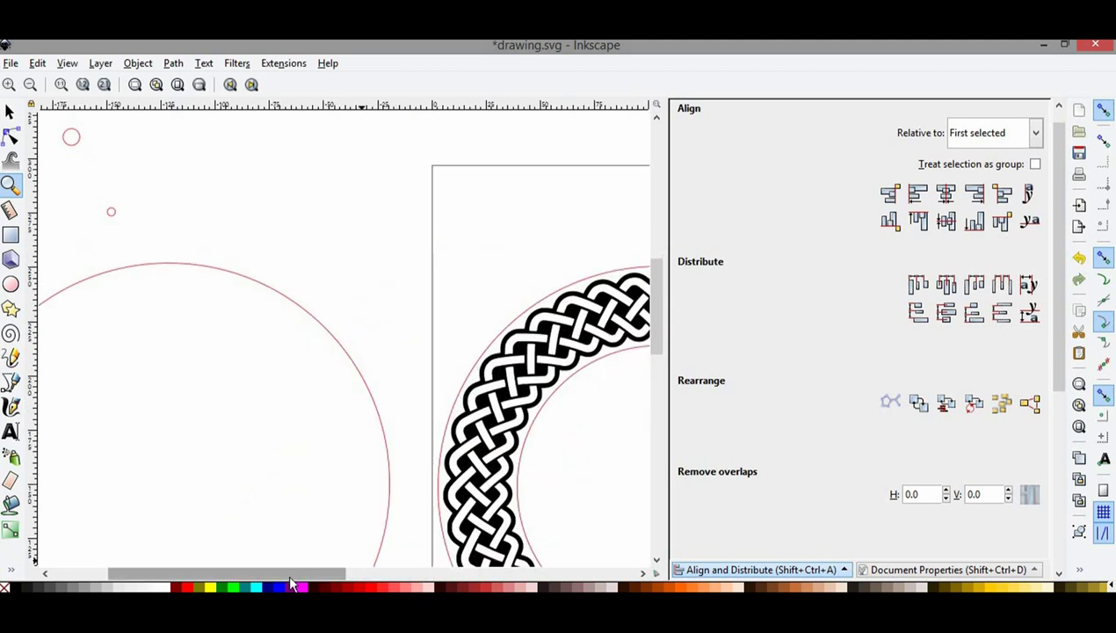
pyautogui.moveTo(293, 575); pyautogui.dragTo(238, 576)
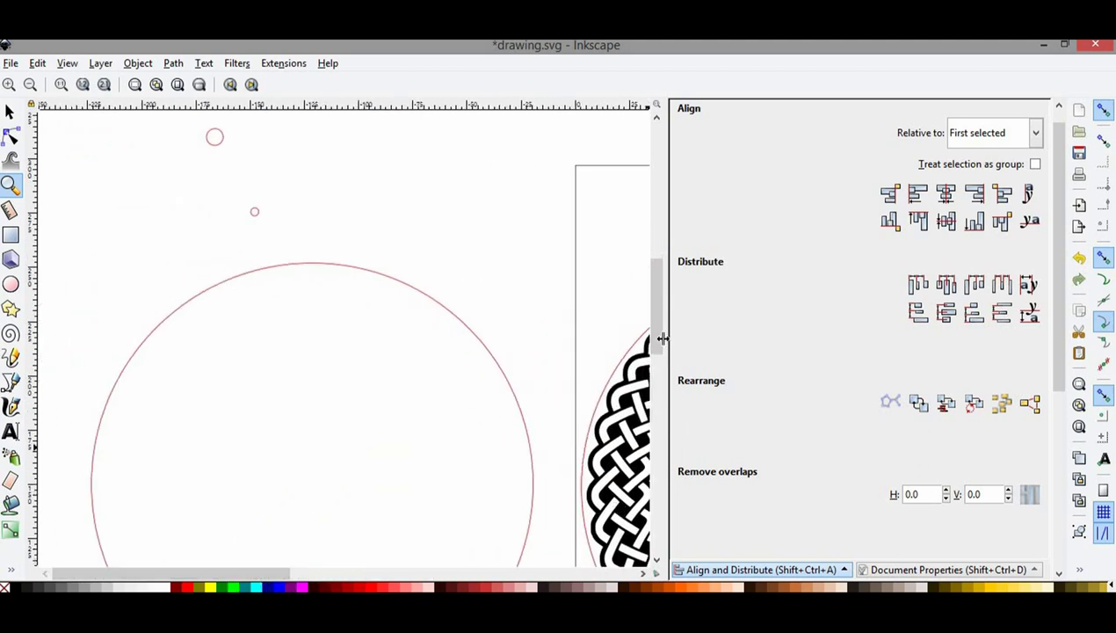
pyautogui.scroll(2, 658, 327)
pyautogui.scroll(1, 657, 327)
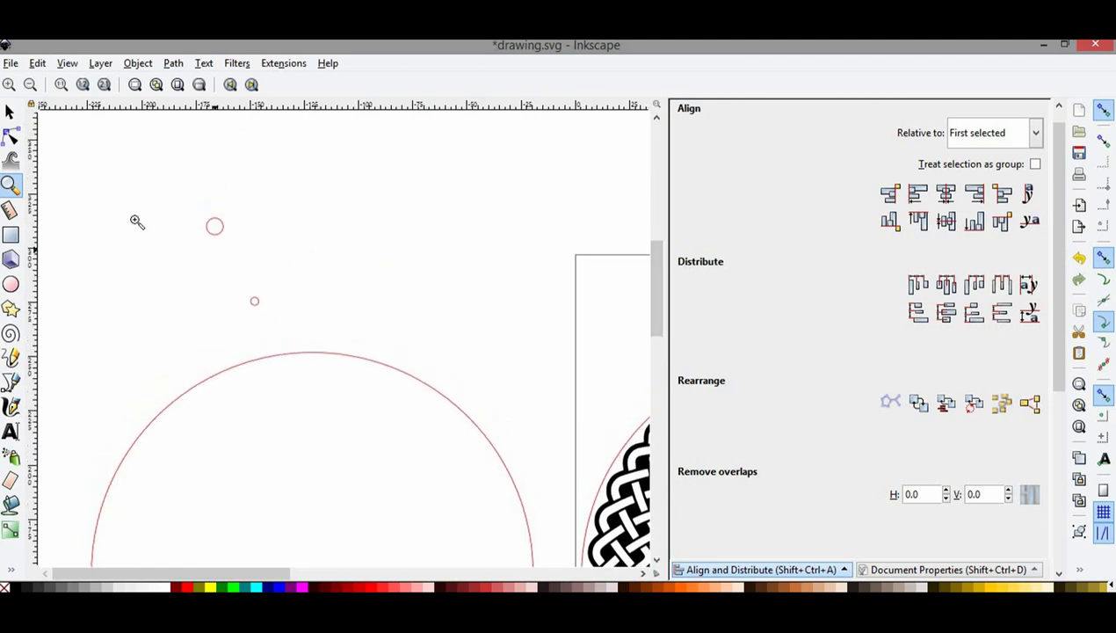
# Step: Move the 4 mm circle onto the other and centre both on each axis
pyautogui.click(11, 111)
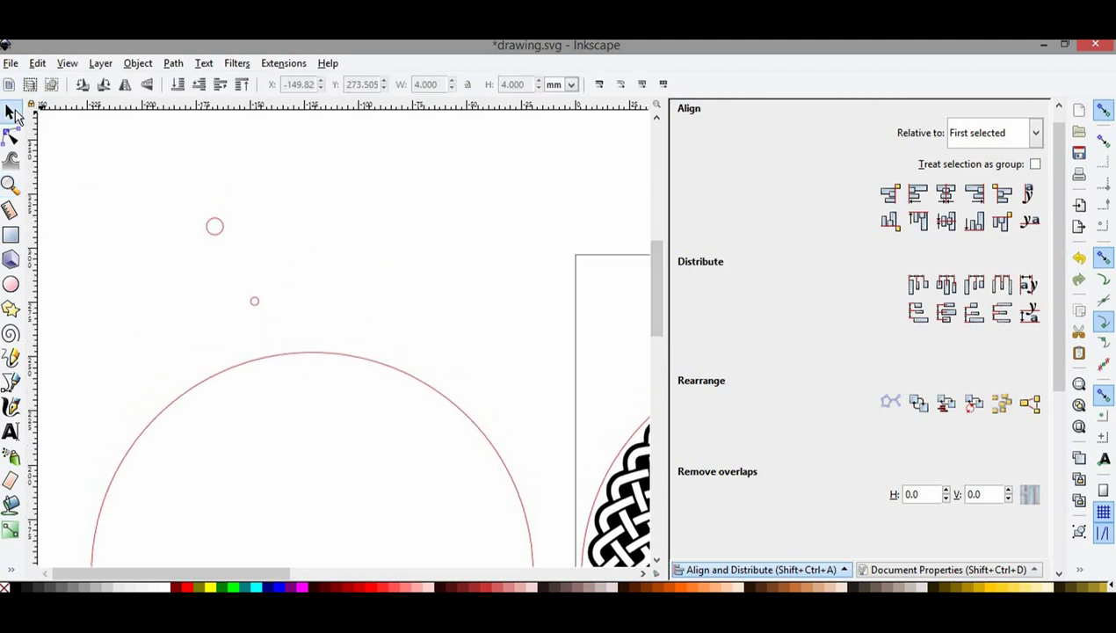
pyautogui.click(255, 307)
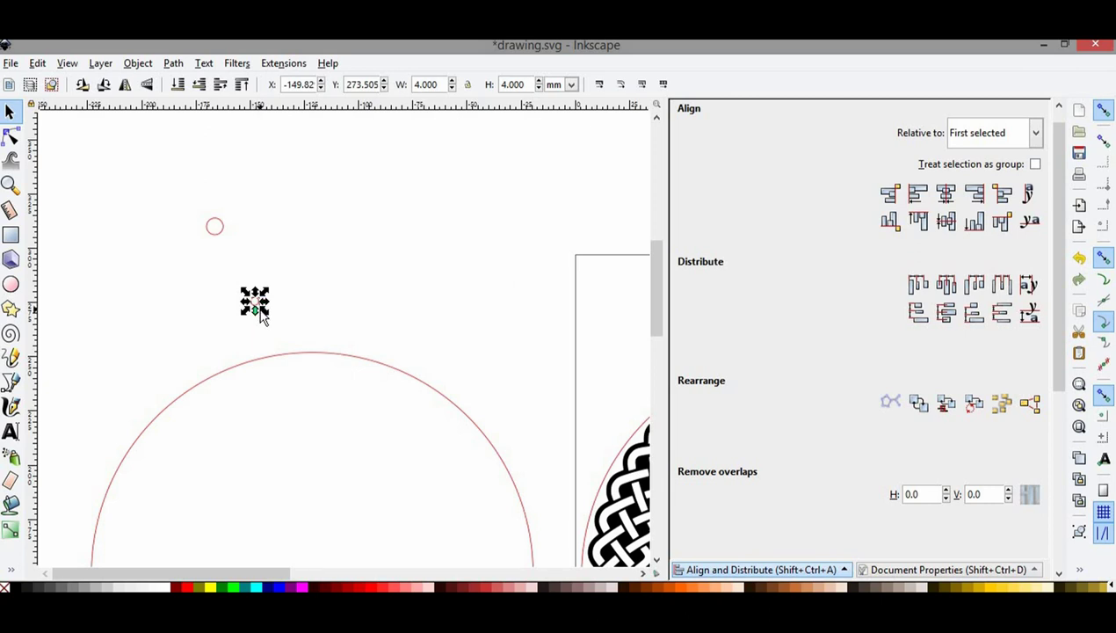
pyautogui.moveTo(263, 316); pyautogui.dragTo(211, 227)
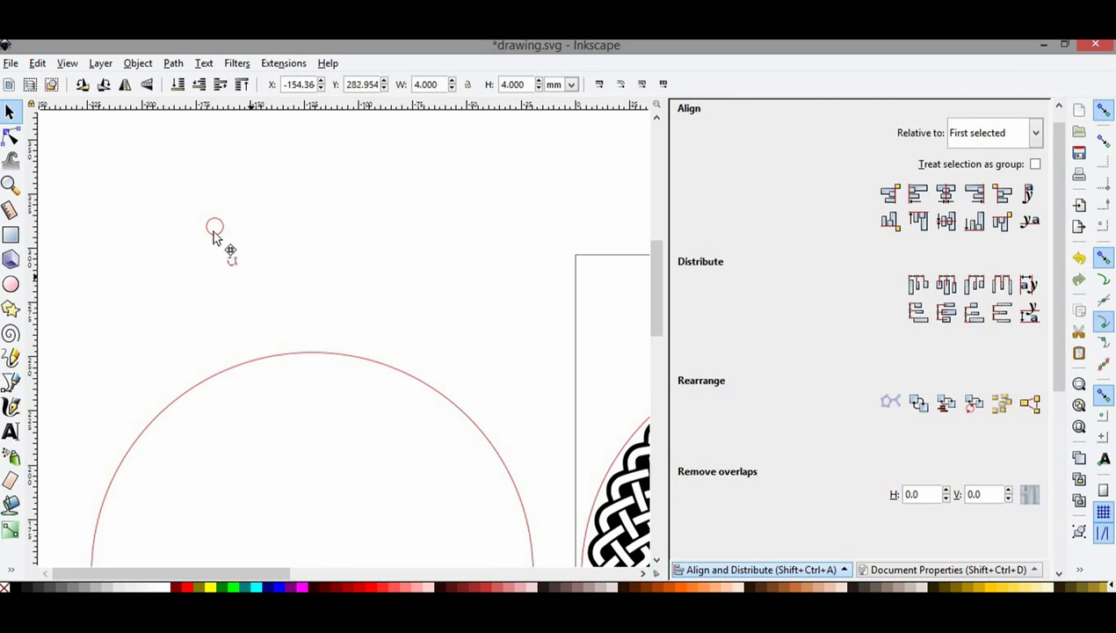
pyautogui.moveTo(154, 176); pyautogui.dragTo(293, 323)
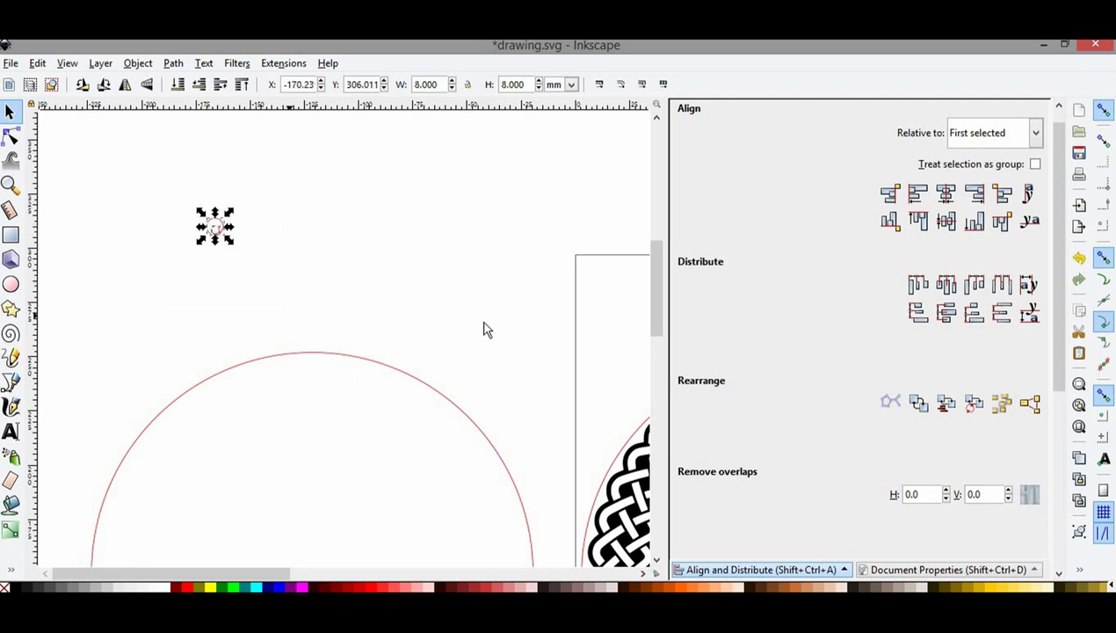
pyautogui.click(946, 197)
pyautogui.click(946, 224)
pyautogui.click(138, 63)
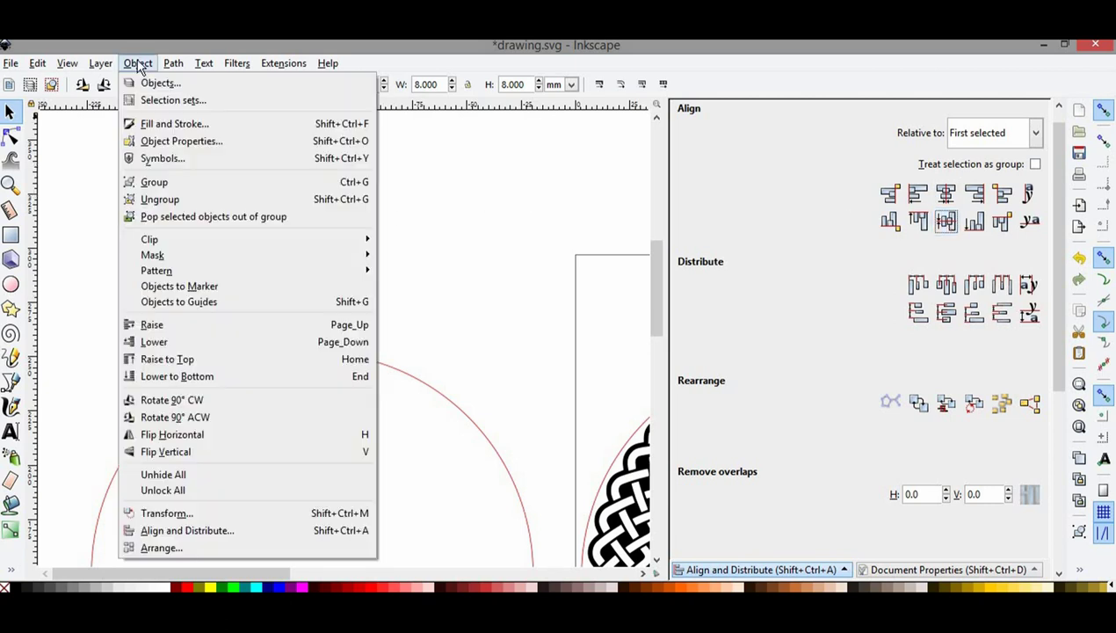
# Step: Group the two concentric 8 mm circles and drag them above the big red circle
pyautogui.click(187, 184)
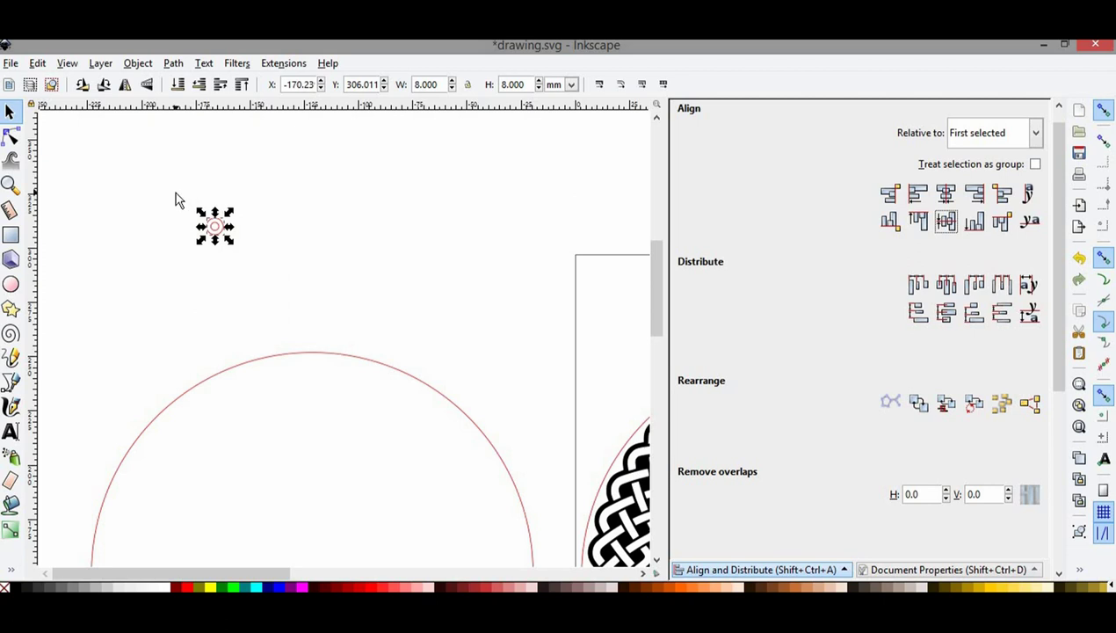
pyautogui.moveTo(227, 248)
pyautogui.mouseDown()
pyautogui.moveTo(271, 267)
pyautogui.moveTo(313, 349)
pyautogui.mouseUp()
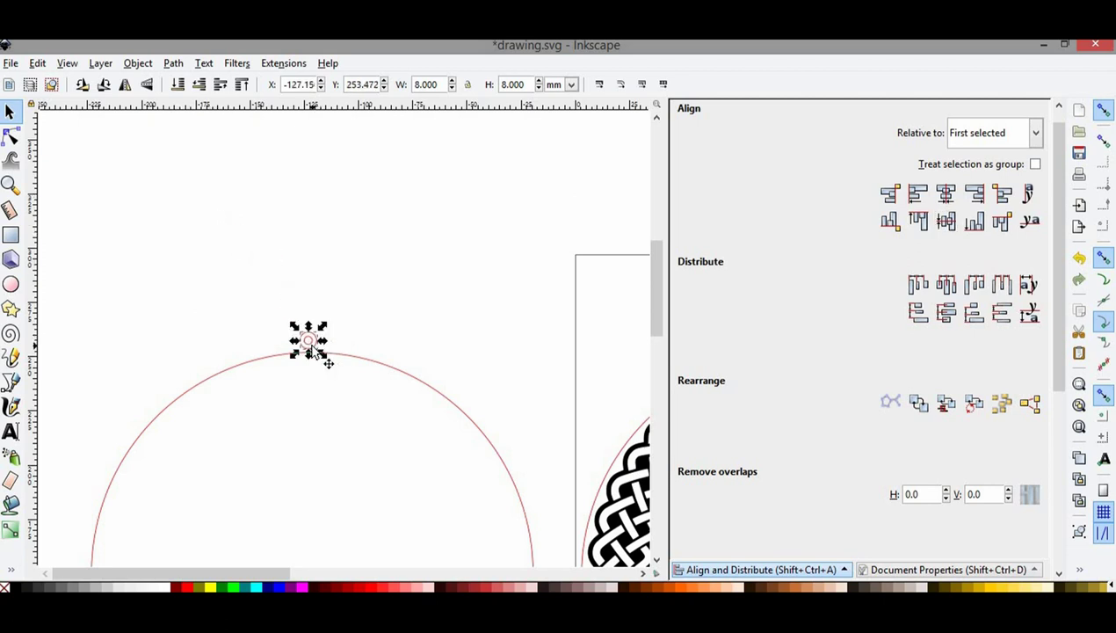
pyautogui.moveTo(661, 313); pyautogui.dragTo(656, 355)
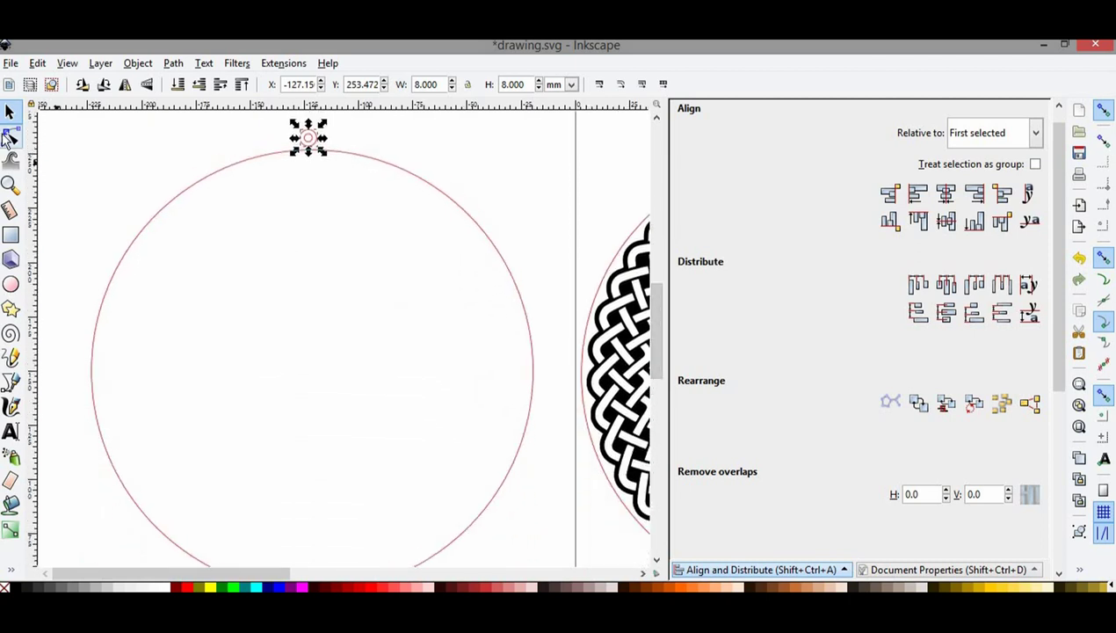
# Step: Centre the 8 mm circle pair horizontally over the 204 mm red circle
pyautogui.click(10, 185)
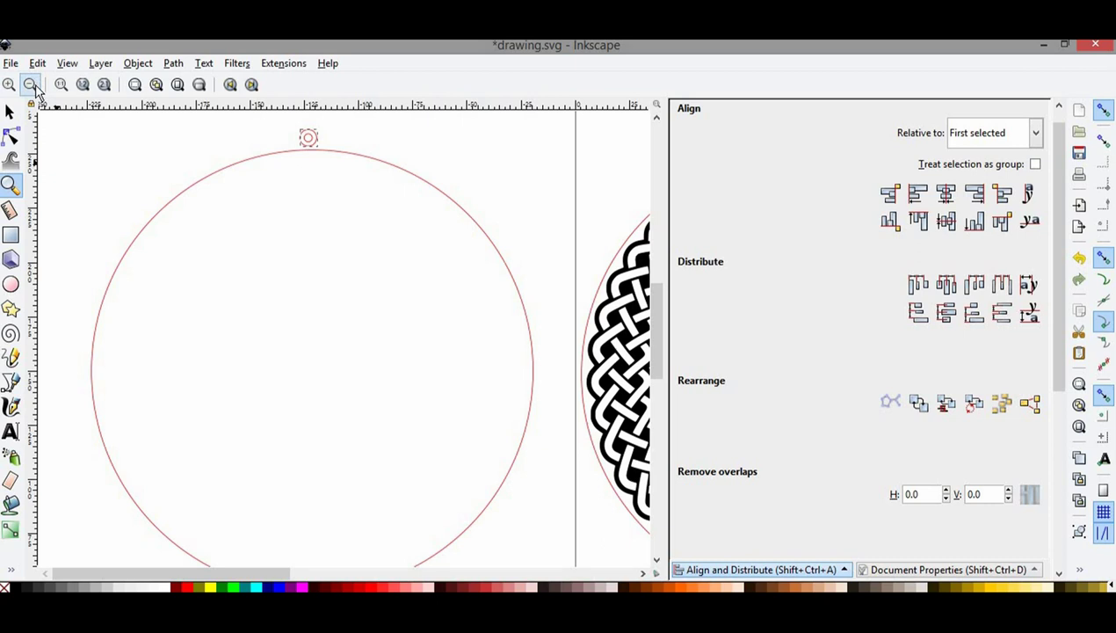
pyautogui.click(30, 84)
pyautogui.click(11, 111)
pyautogui.moveTo(104, 143)
pyautogui.mouseDown()
pyautogui.moveTo(357, 406)
pyautogui.moveTo(528, 553)
pyautogui.mouseUp()
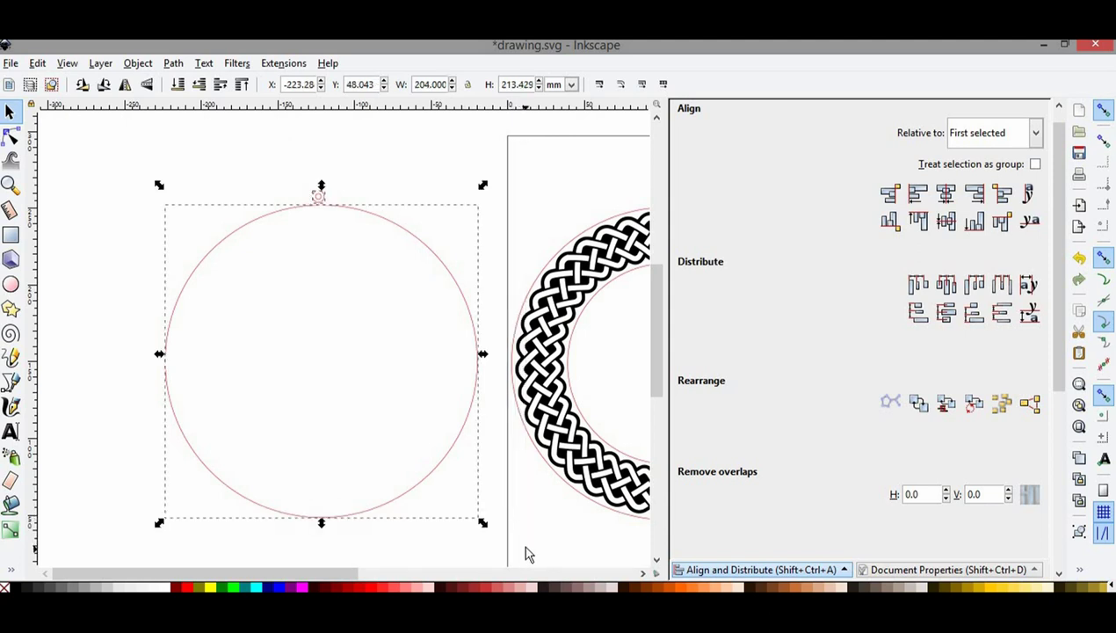
pyautogui.click(948, 198)
# Step: Nudge the 8 mm circle pair down two steps onto the big red circle's top edge
pyautogui.click(390, 172)
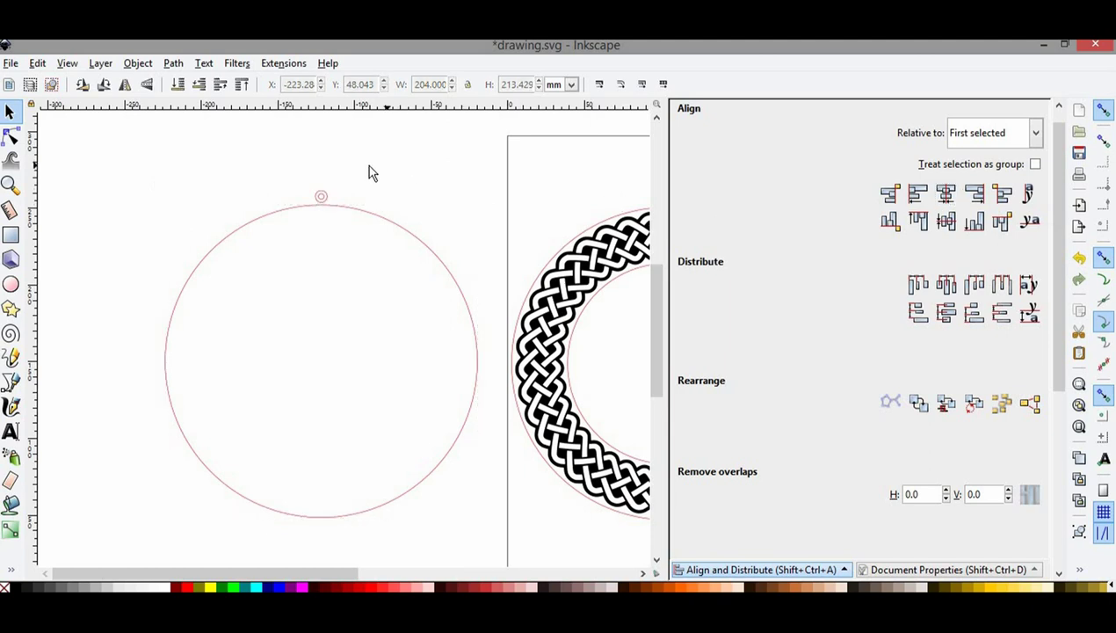
pyautogui.click(11, 185)
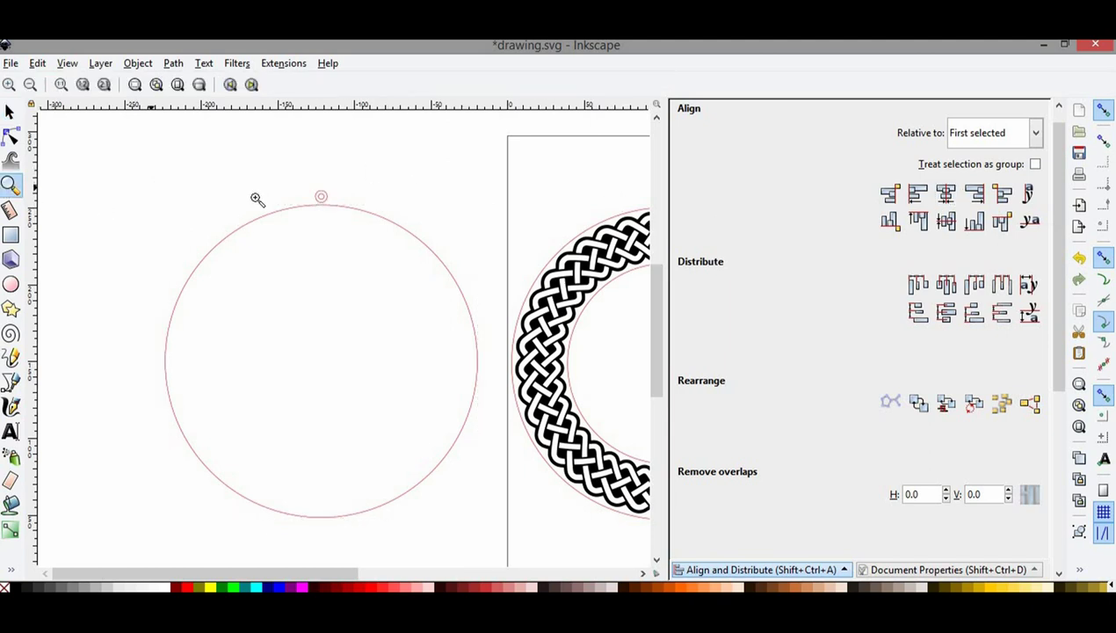
pyautogui.click(336, 207)
pyautogui.click(336, 208)
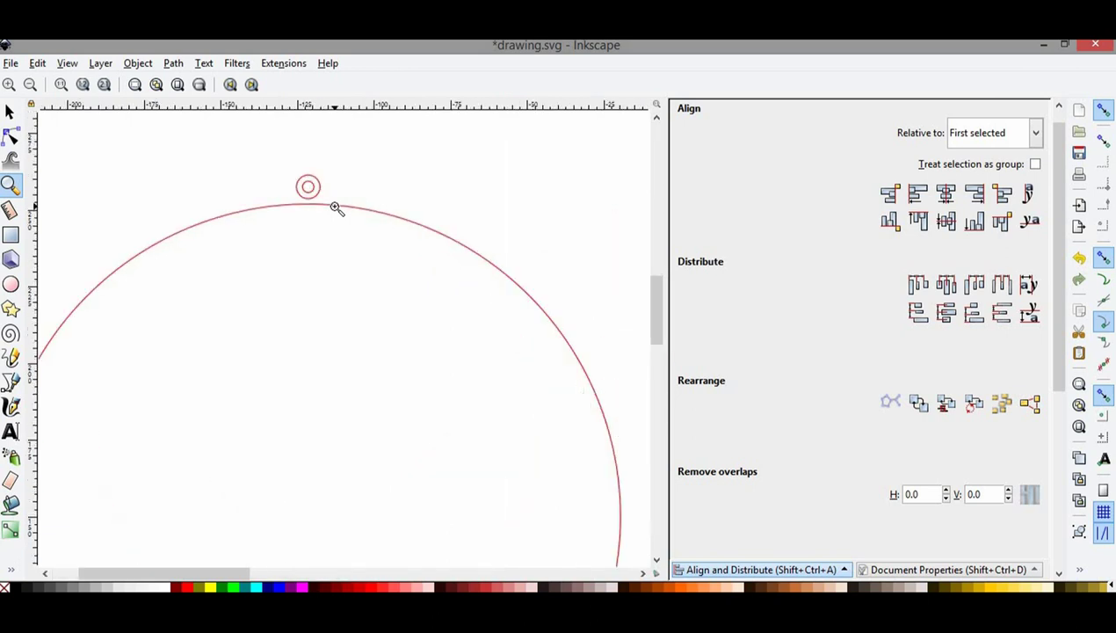
pyautogui.click(335, 207)
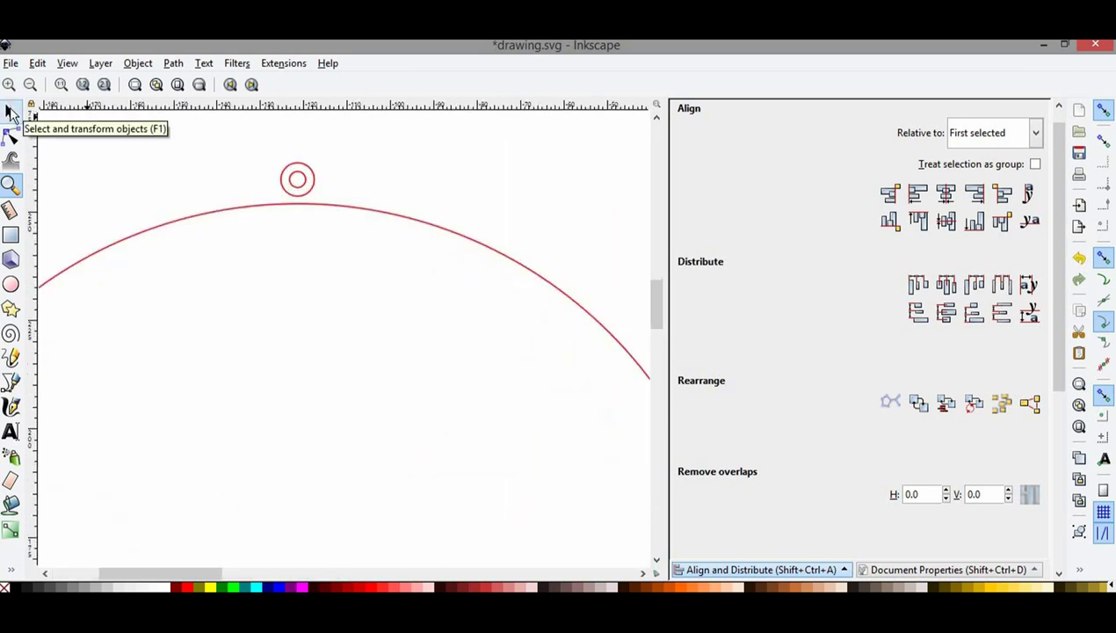
pyautogui.click(10, 112)
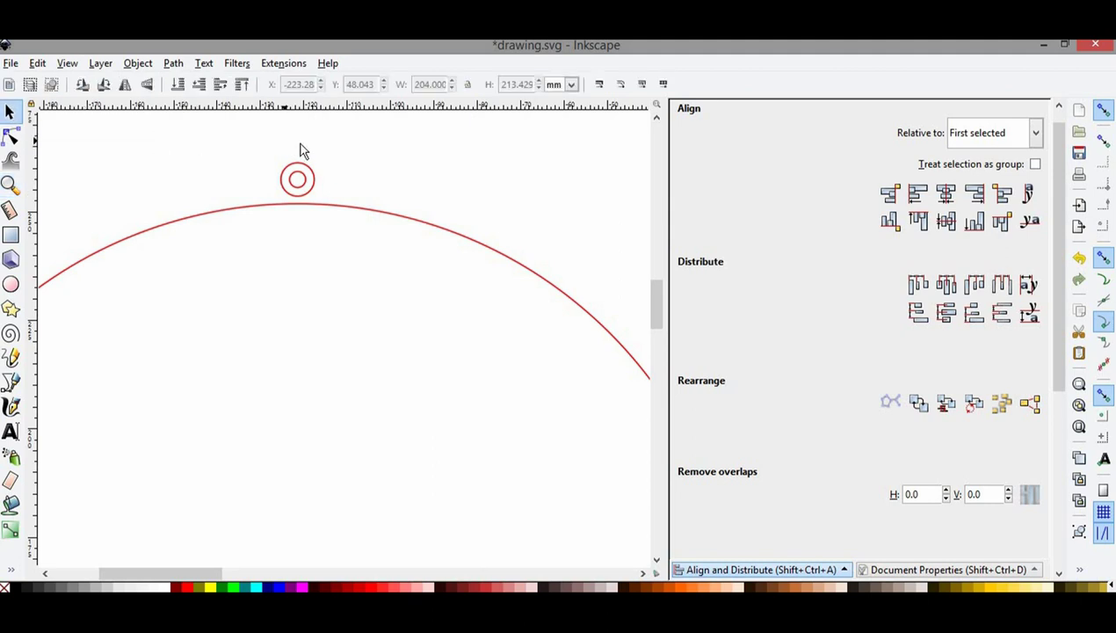
pyautogui.click(304, 197)
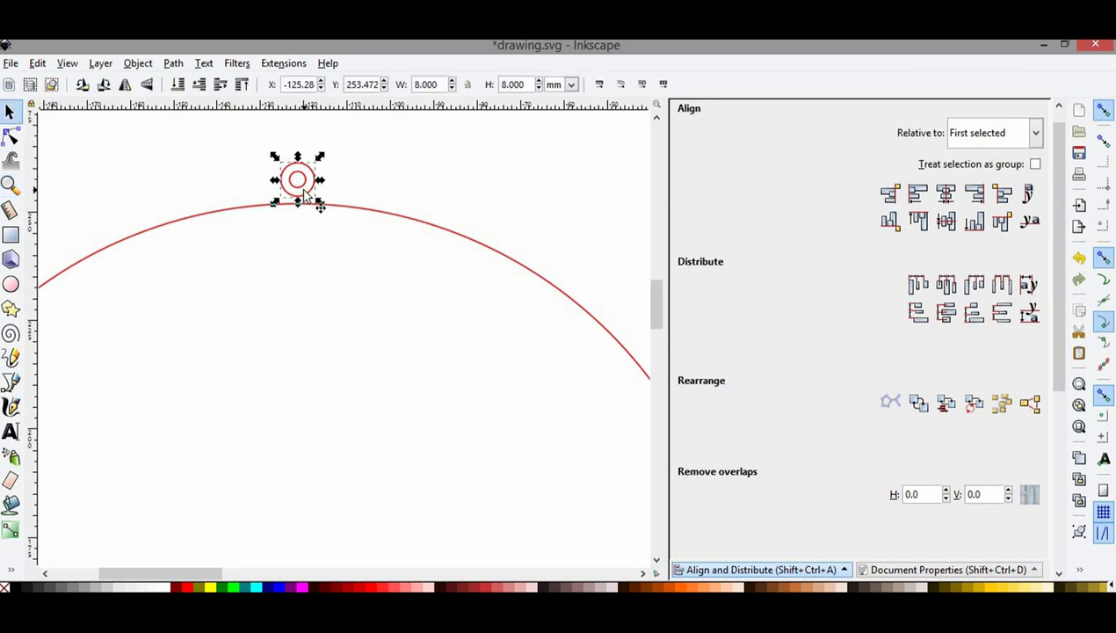
pyautogui.press('Down')
pyautogui.press('Down')
pyautogui.press('Down')
pyautogui.press('Down')
pyautogui.press('Down')
pyautogui.press('Down')
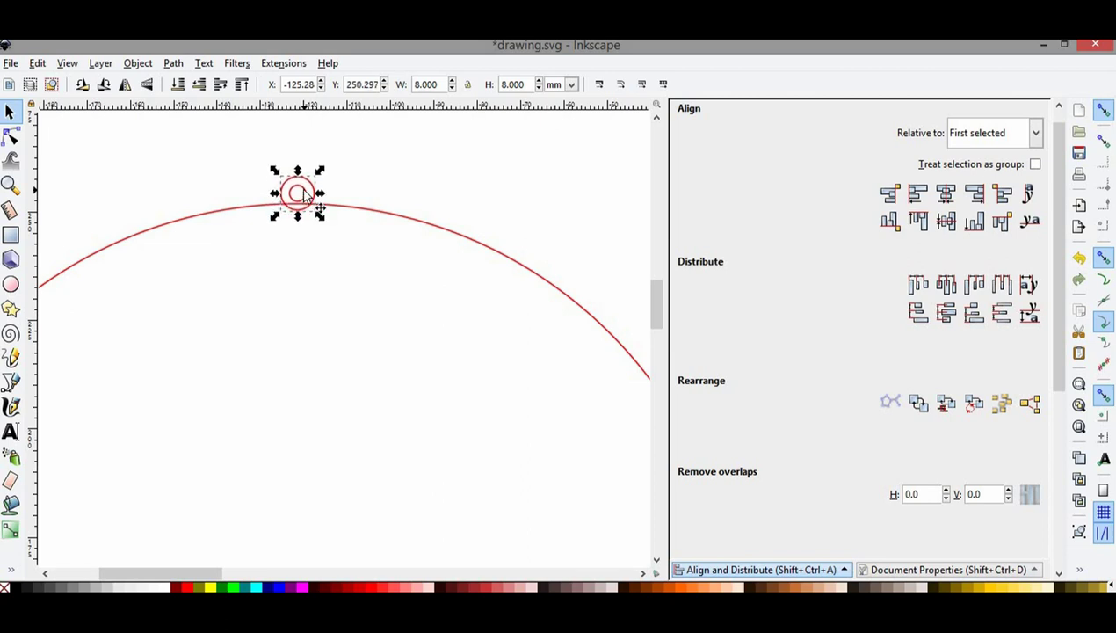
pyautogui.press('Down')
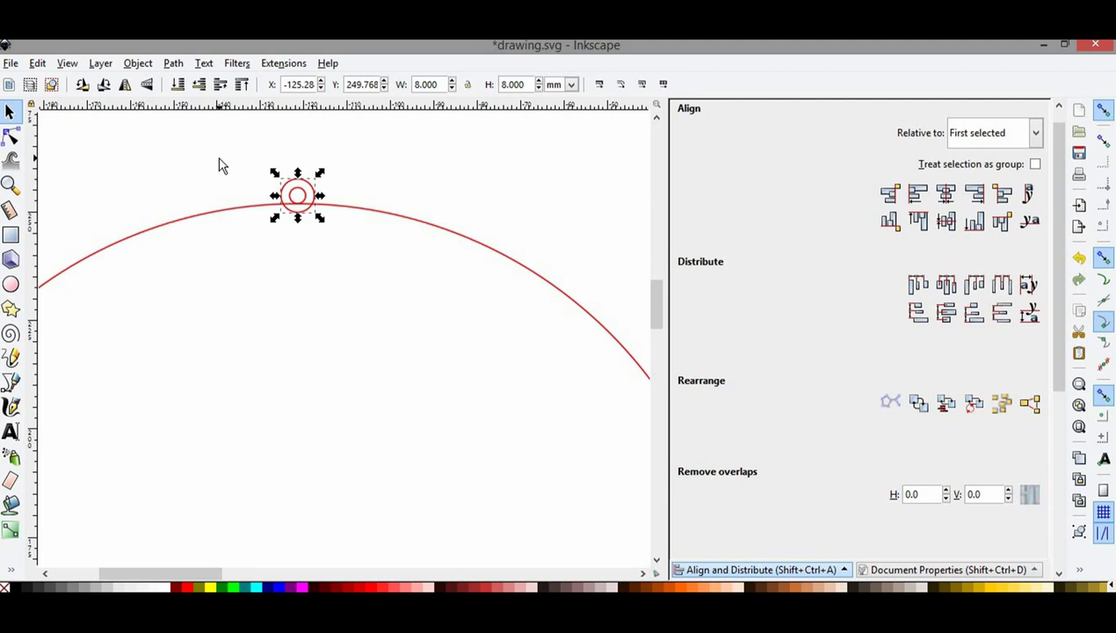
# Step: Ungroup the tab circles and move the small 4 mm circle off to the right
pyautogui.click(138, 64)
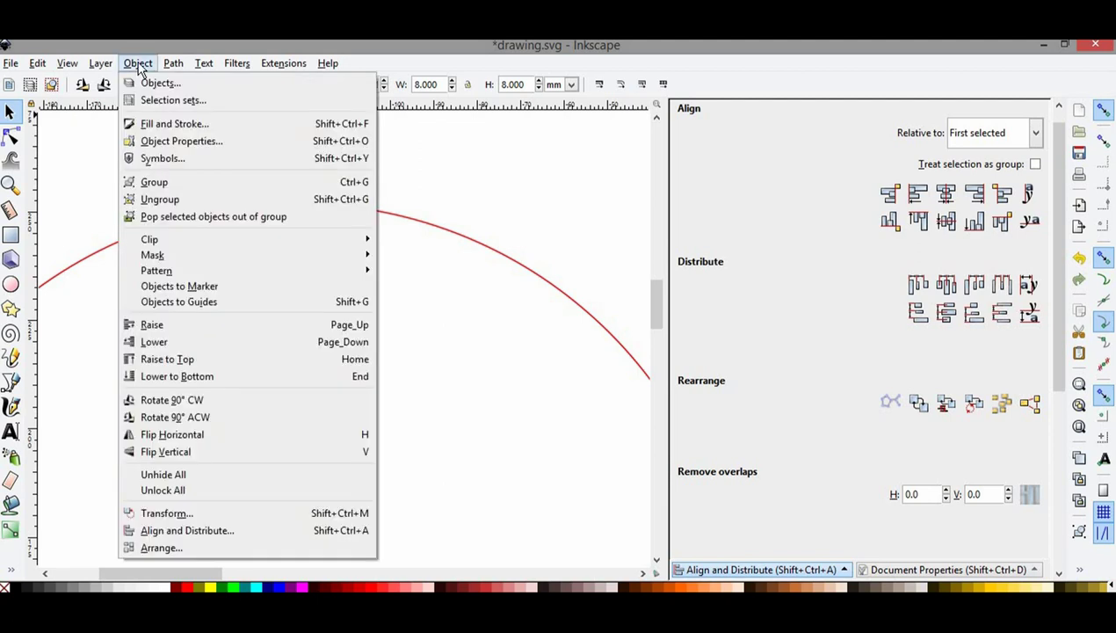
pyautogui.click(190, 199)
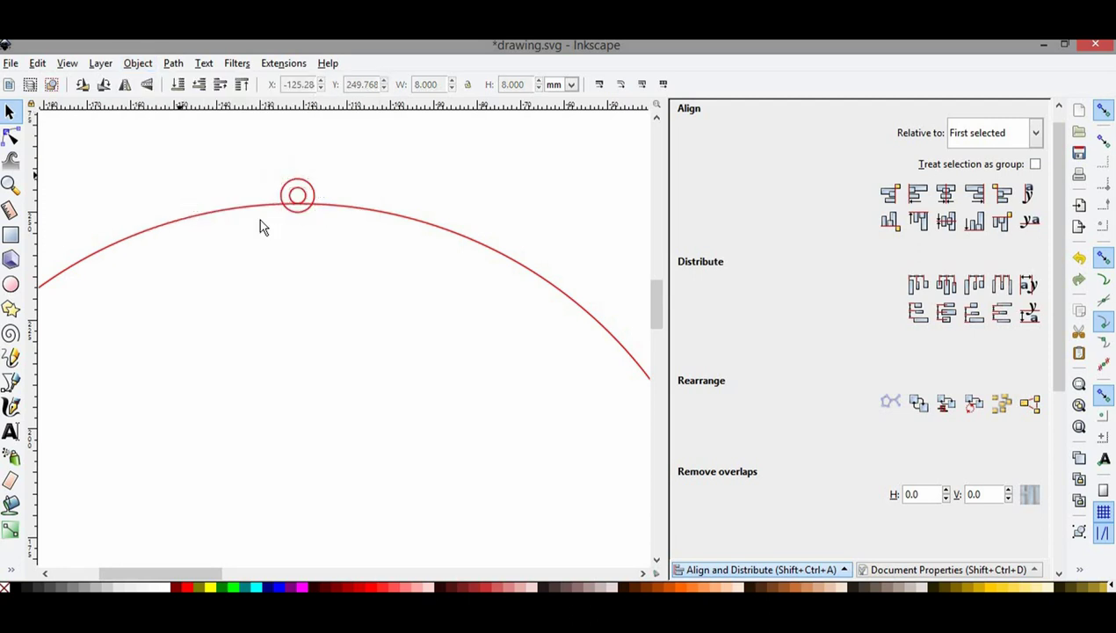
pyautogui.click(300, 200)
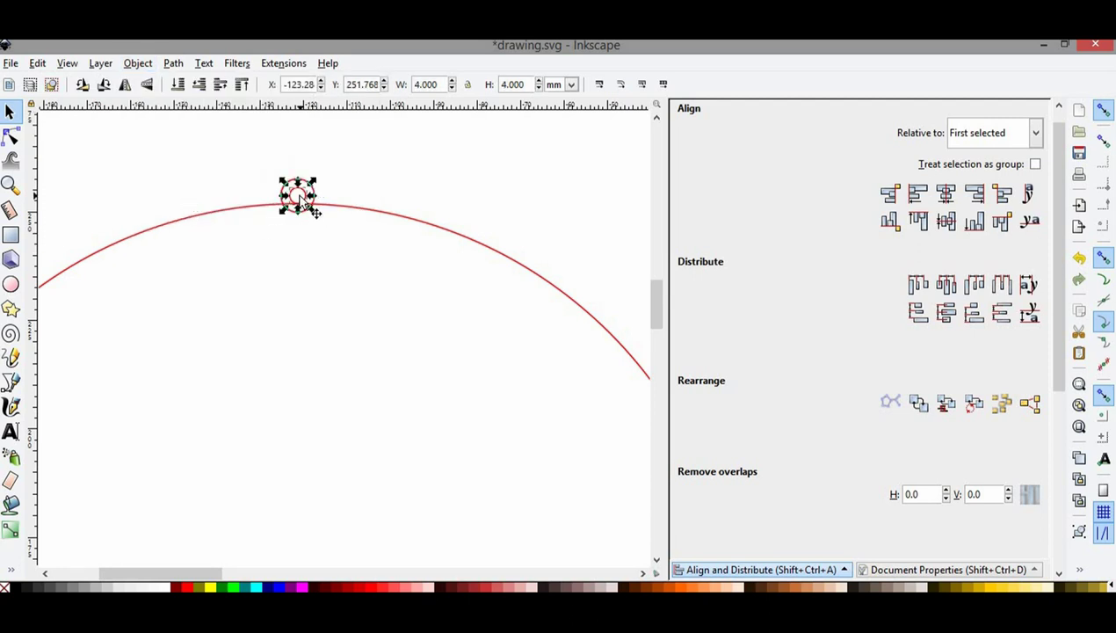
pyautogui.moveTo(299, 200); pyautogui.dragTo(620, 181)
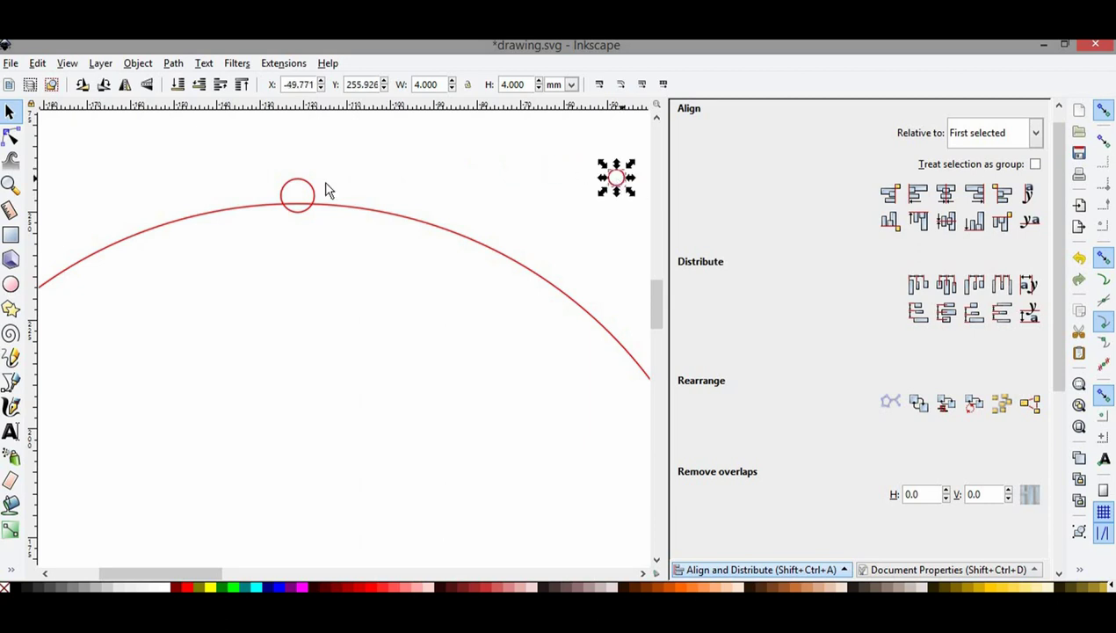
pyautogui.click(10, 182)
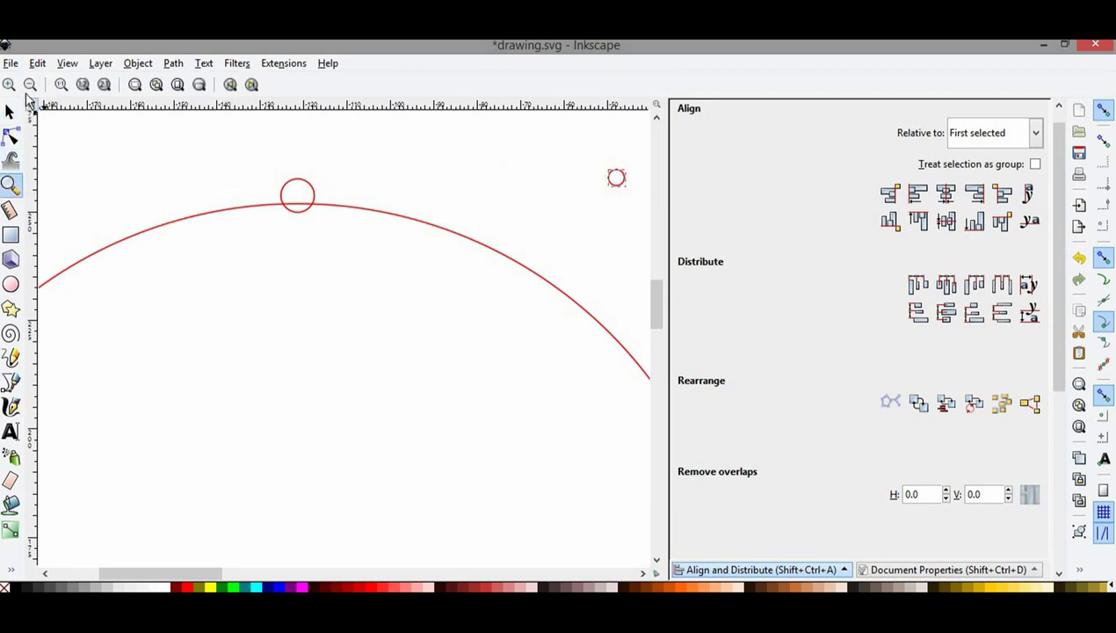
pyautogui.click(29, 85)
pyautogui.click(29, 85)
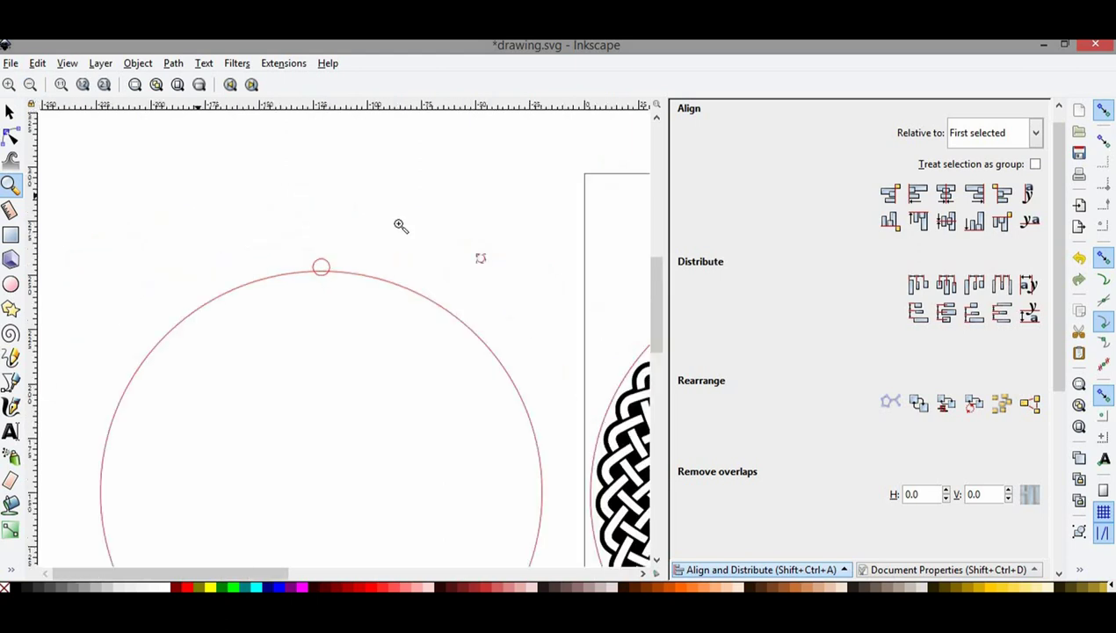
pyautogui.moveTo(659, 289); pyautogui.dragTo(659, 318)
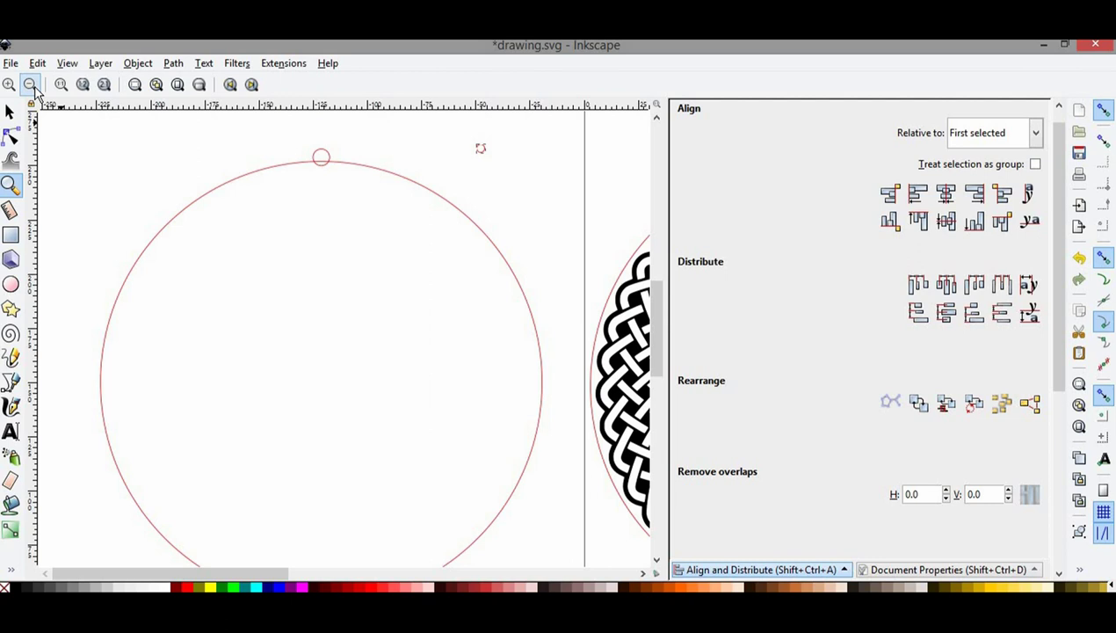
pyautogui.click(32, 87)
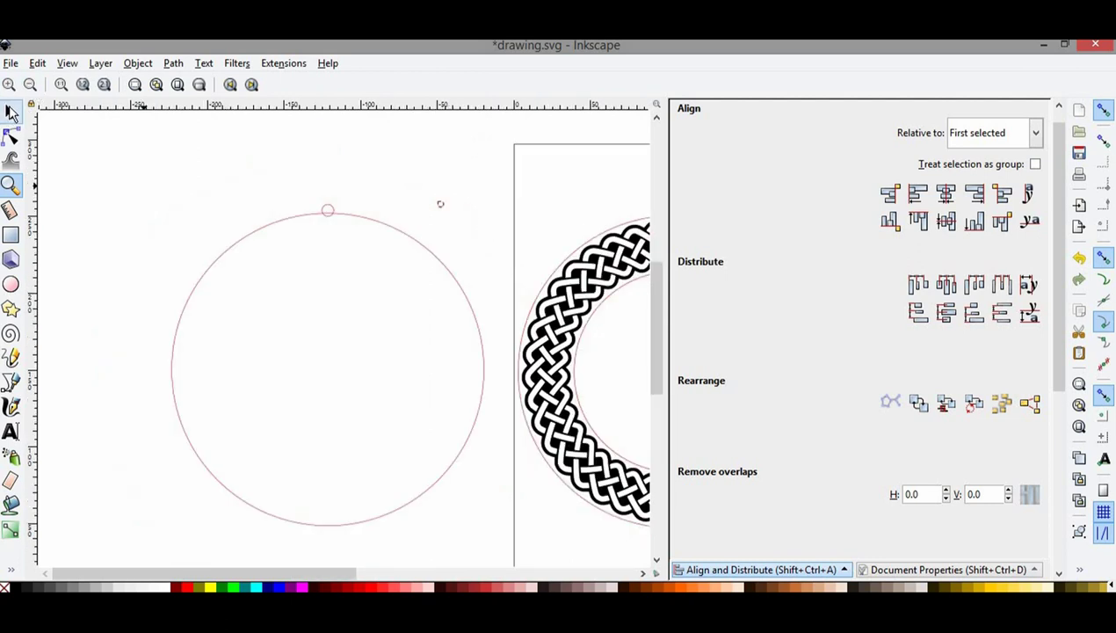
pyautogui.click(11, 112)
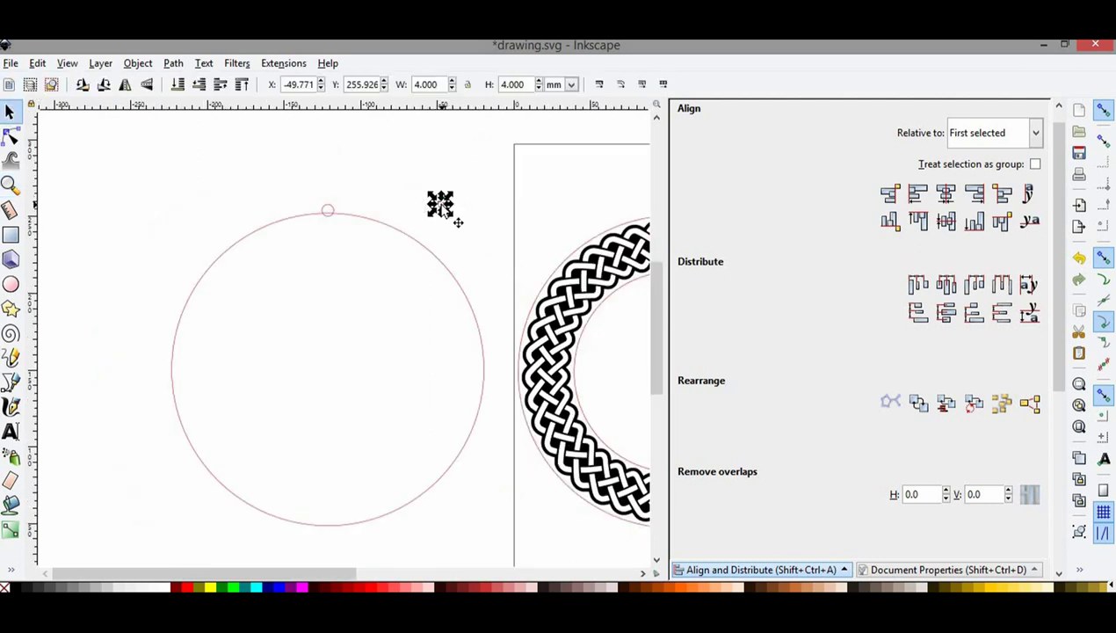
# Step: Centre the 8 mm tab circle on the big red circle and union them into one outline
pyautogui.moveTo(444, 208); pyautogui.dragTo(541, 208)
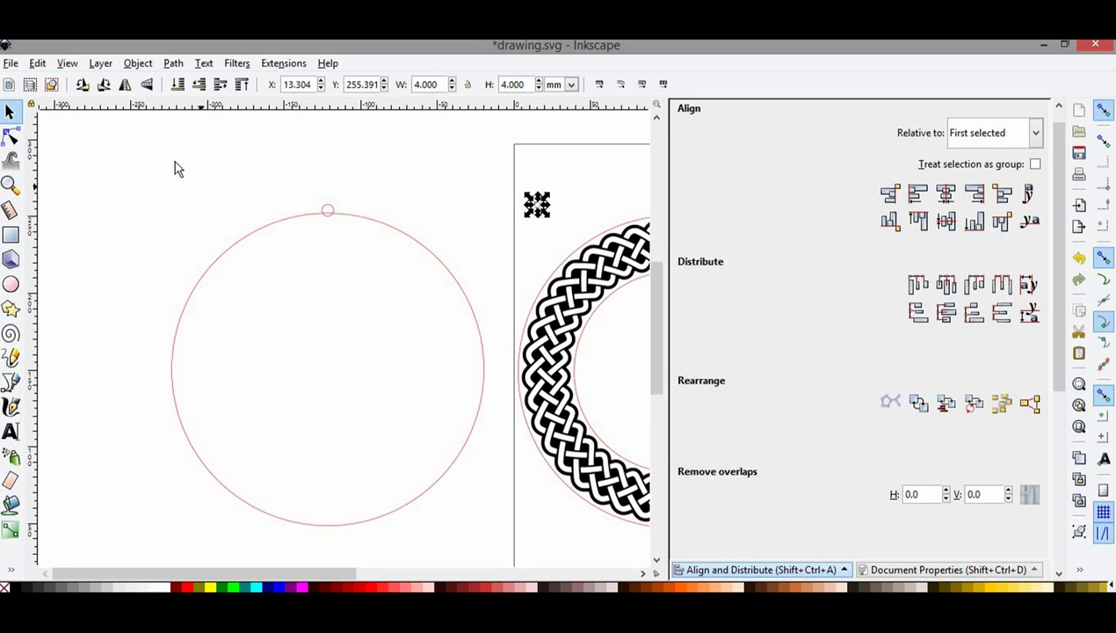
pyautogui.moveTo(151, 180); pyautogui.dragTo(510, 552)
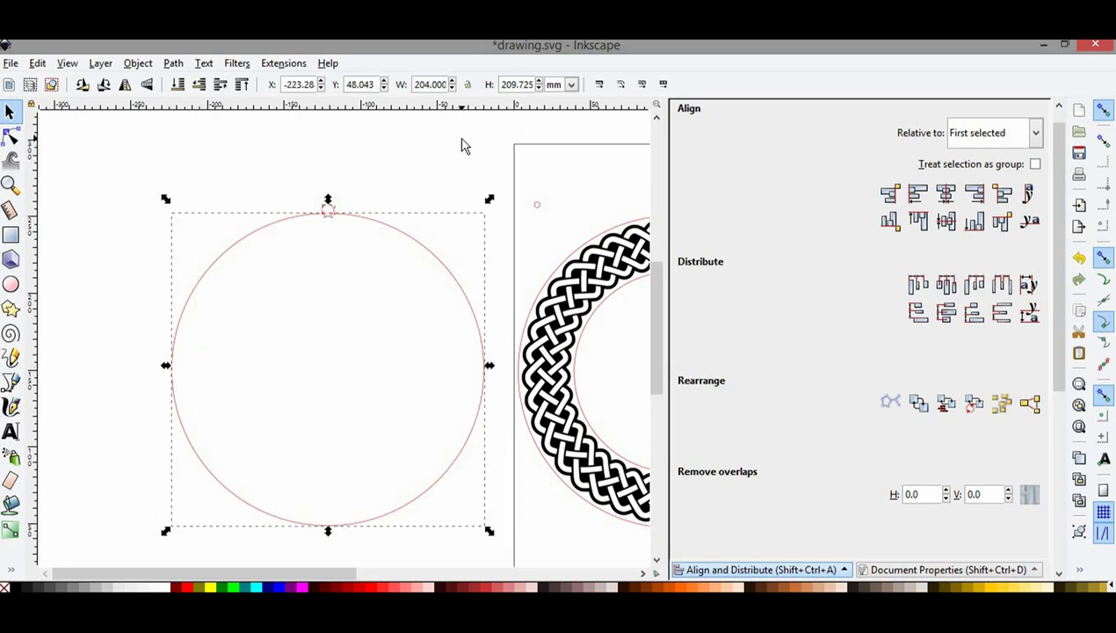
pyautogui.click(945, 192)
pyautogui.click(138, 63)
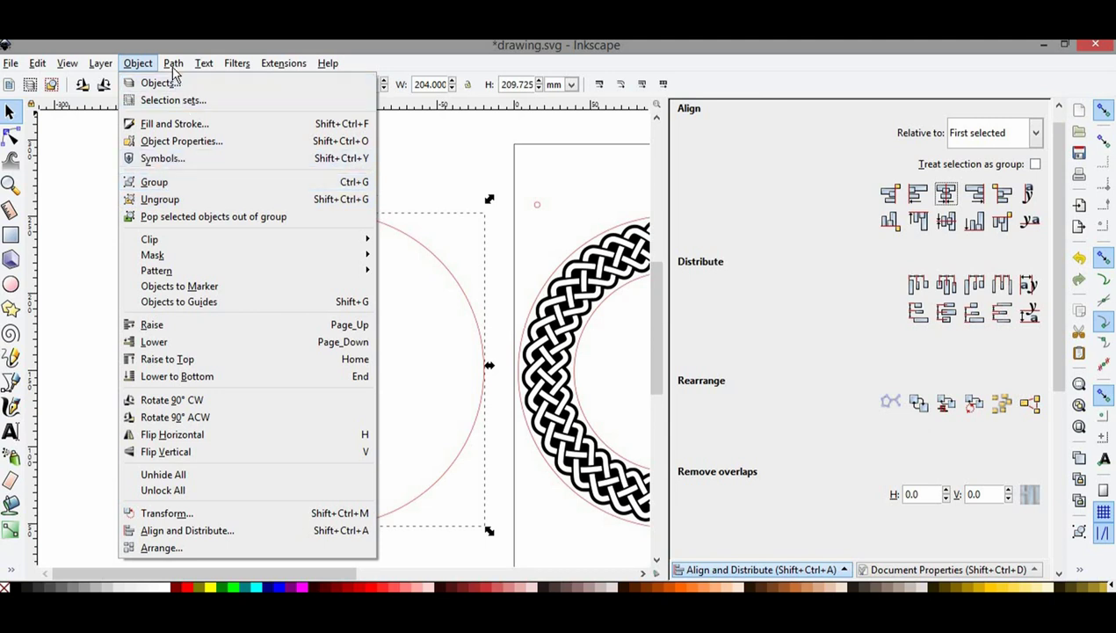
pyautogui.moveTo(173, 63)
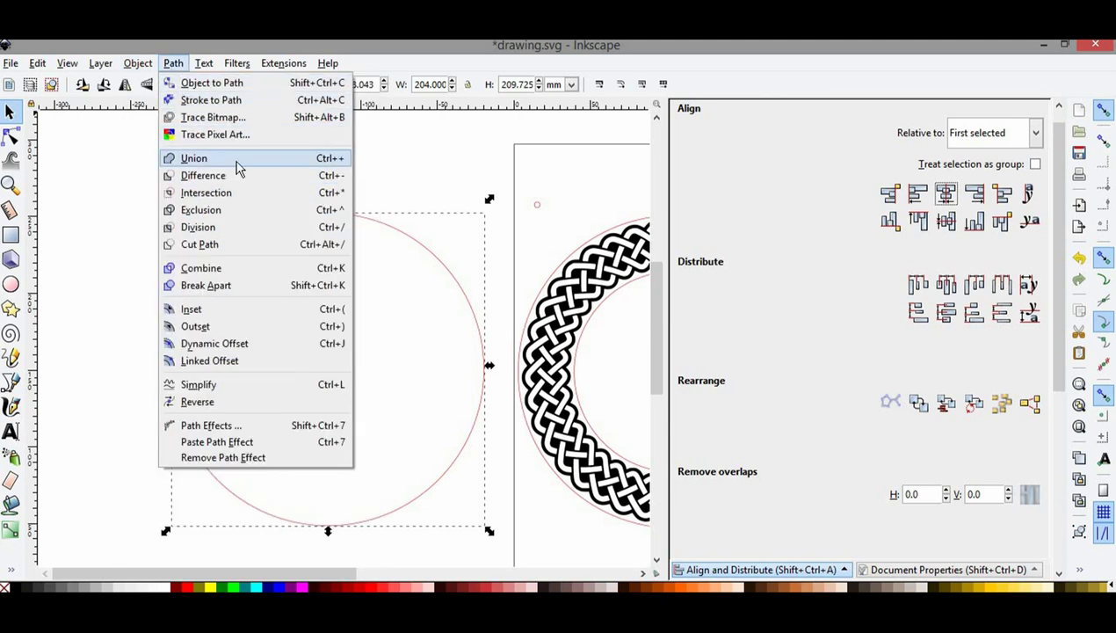
pyautogui.click(235, 160)
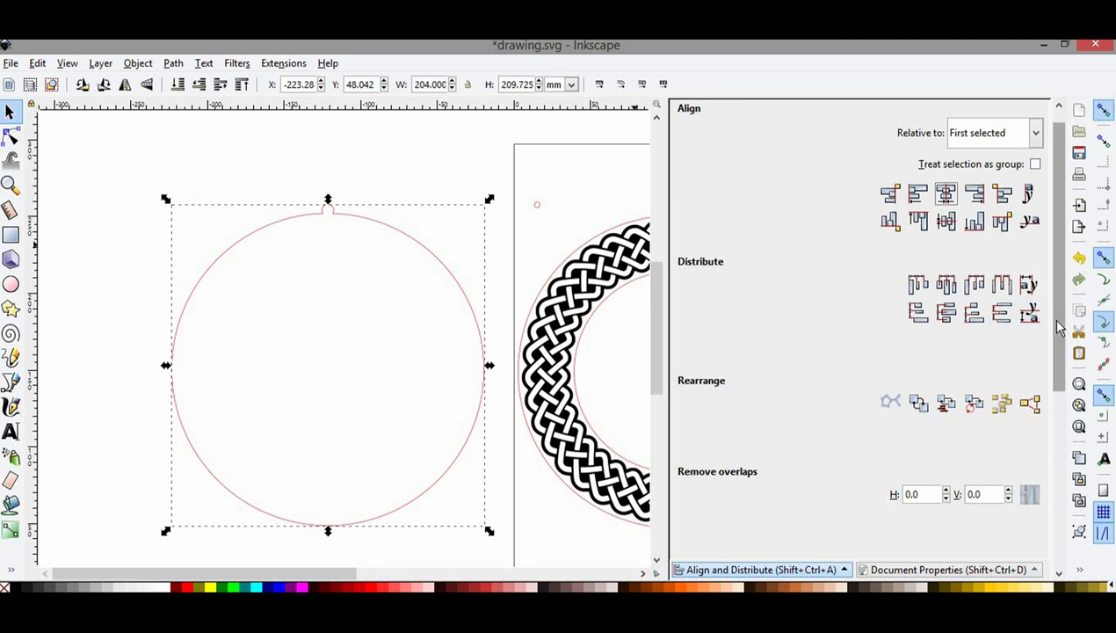
pyautogui.hotkey('shift', 'ctrl', 'f')
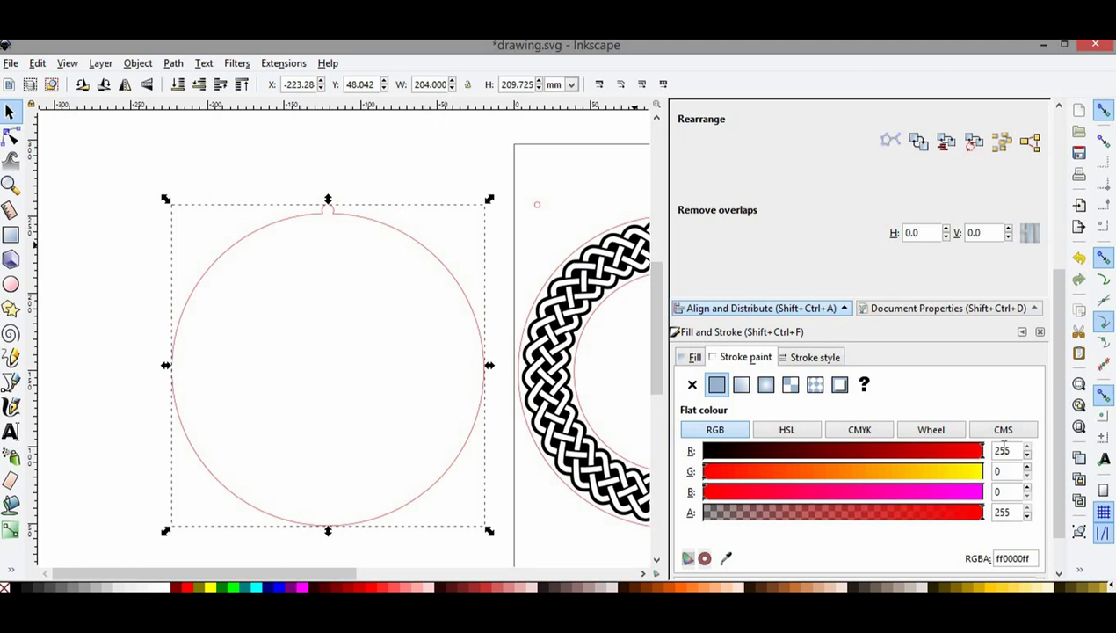
# Step: Move the 4 mm circle to the top tab and centre it horizontally on the outline
pyautogui.click(424, 156)
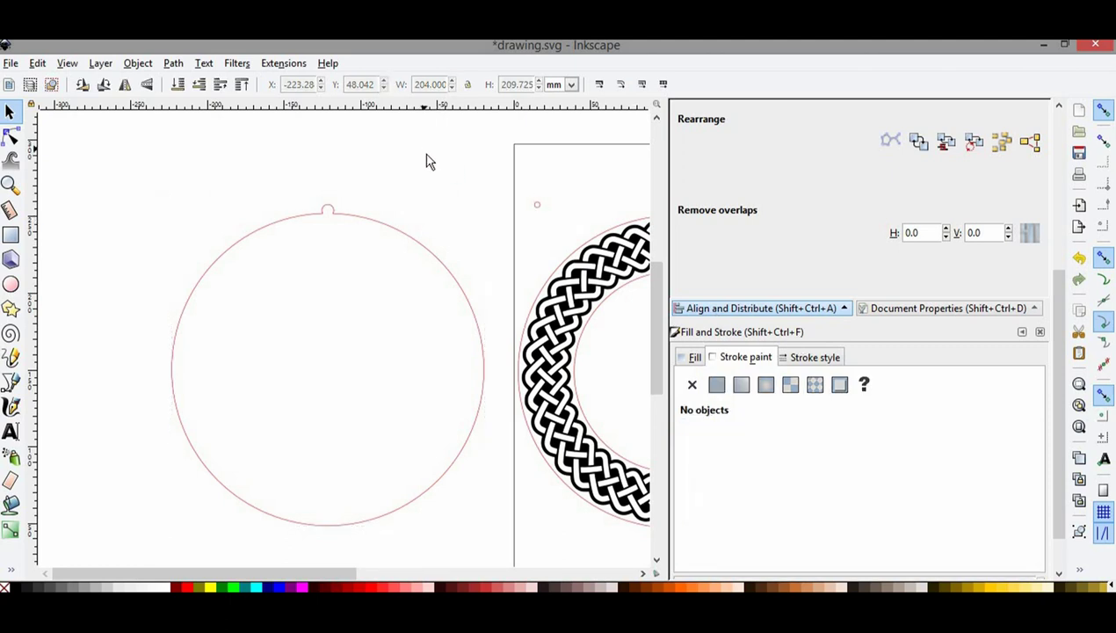
pyautogui.click(536, 208)
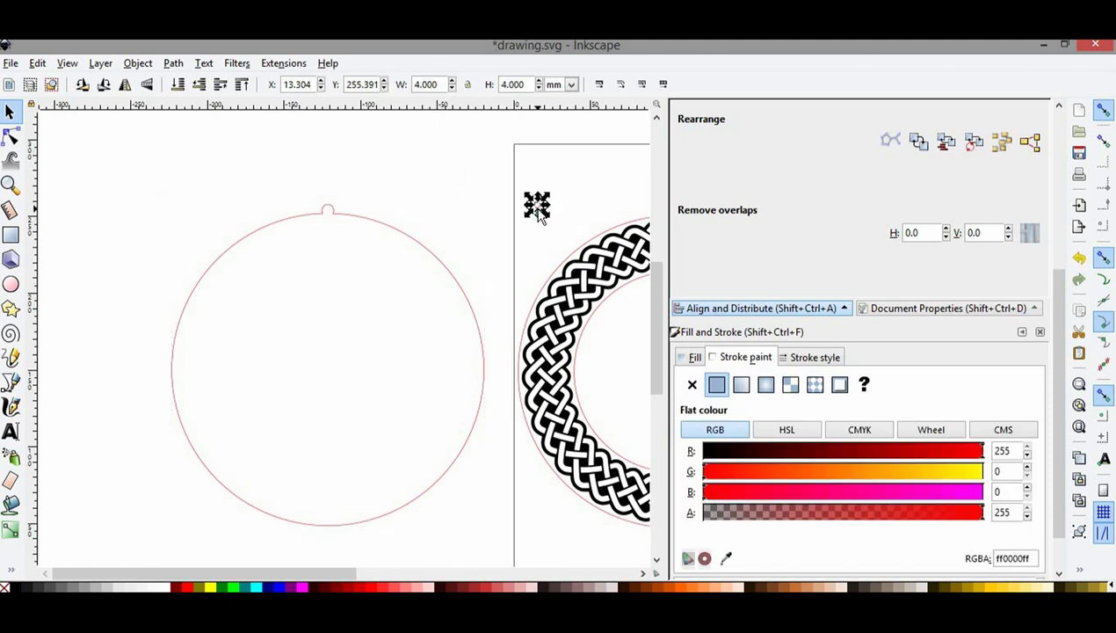
pyautogui.moveTo(538, 212); pyautogui.dragTo(326, 218)
pyautogui.moveTo(136, 171)
pyautogui.mouseDown()
pyautogui.moveTo(464, 560)
pyautogui.moveTo(500, 548)
pyautogui.mouseUp()
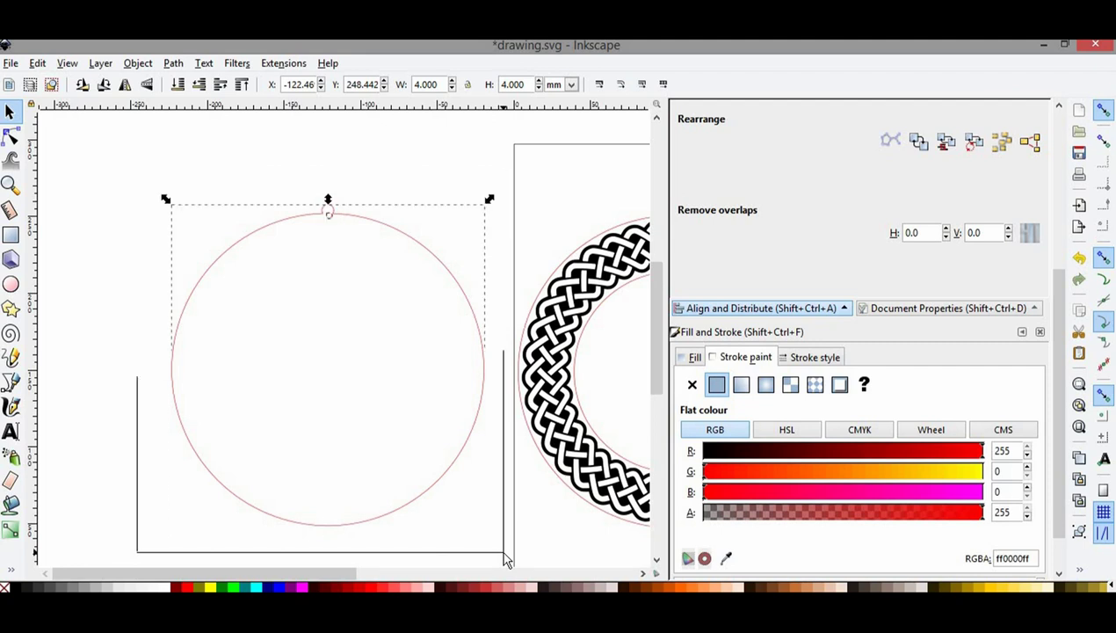
pyautogui.click(1079, 455)
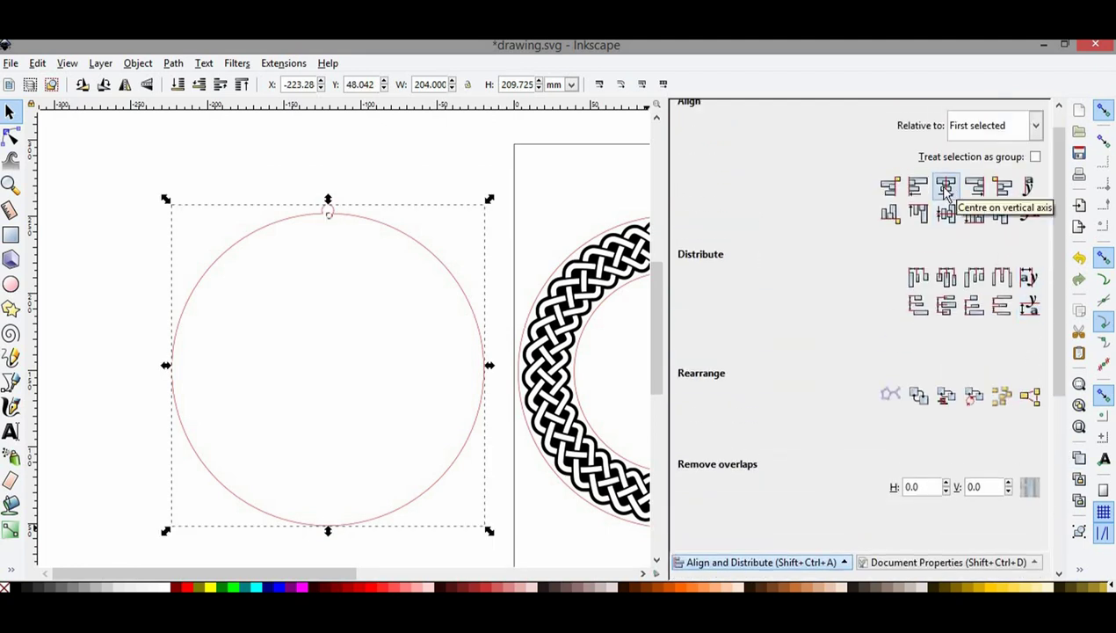
pyautogui.click(945, 185)
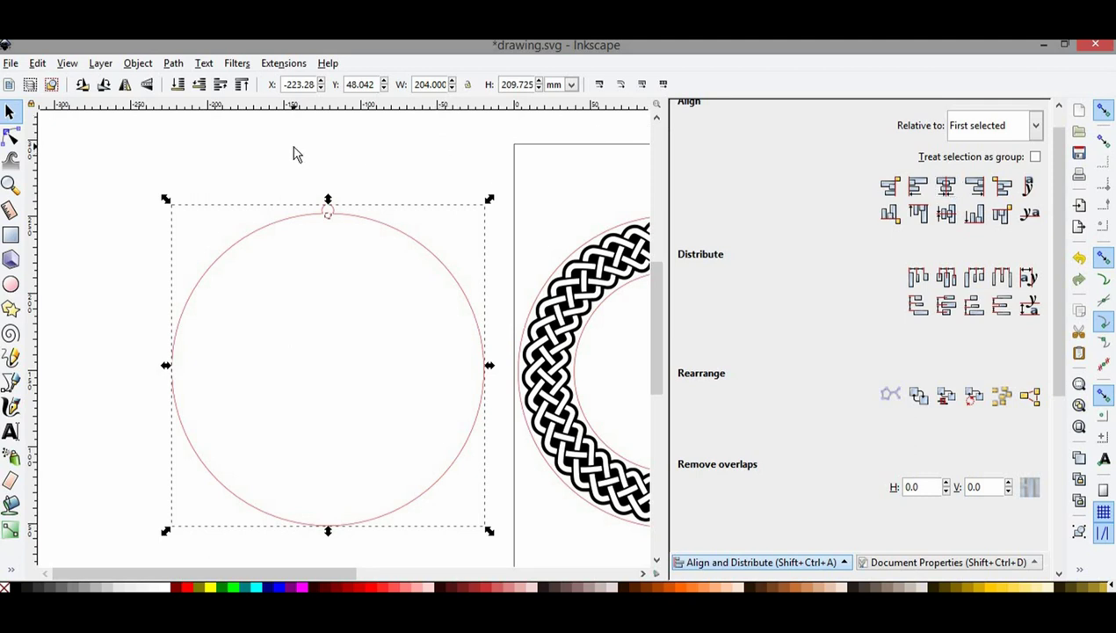
# Step: Nudge the 4 mm hole up so it sits centred inside the tab
pyautogui.click(295, 154)
pyautogui.click(10, 185)
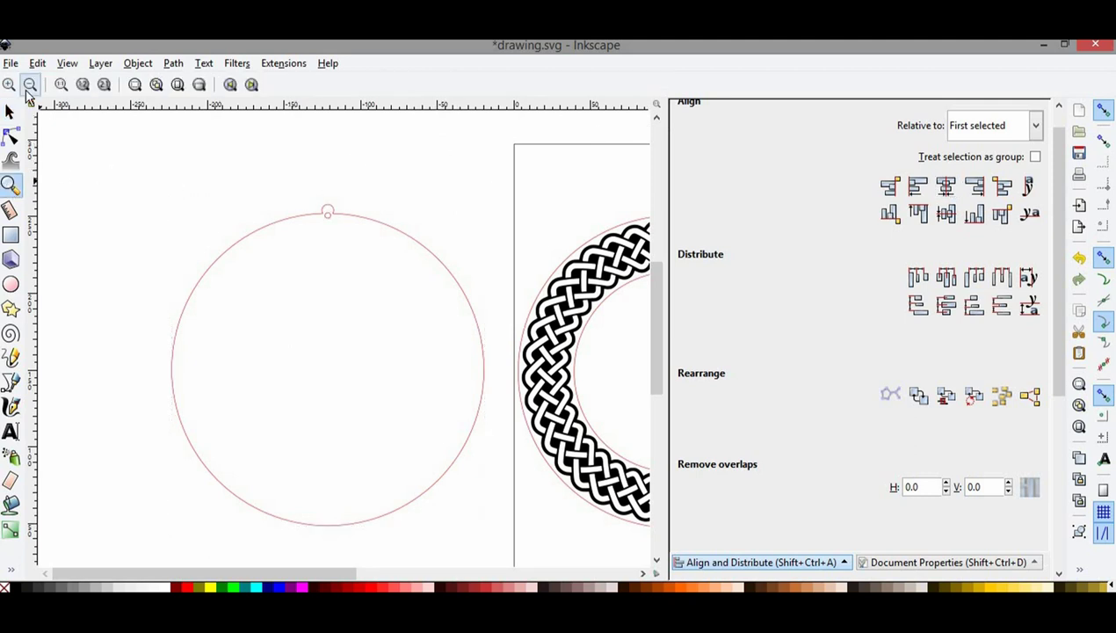
pyautogui.click(9, 84)
pyautogui.click(8, 84)
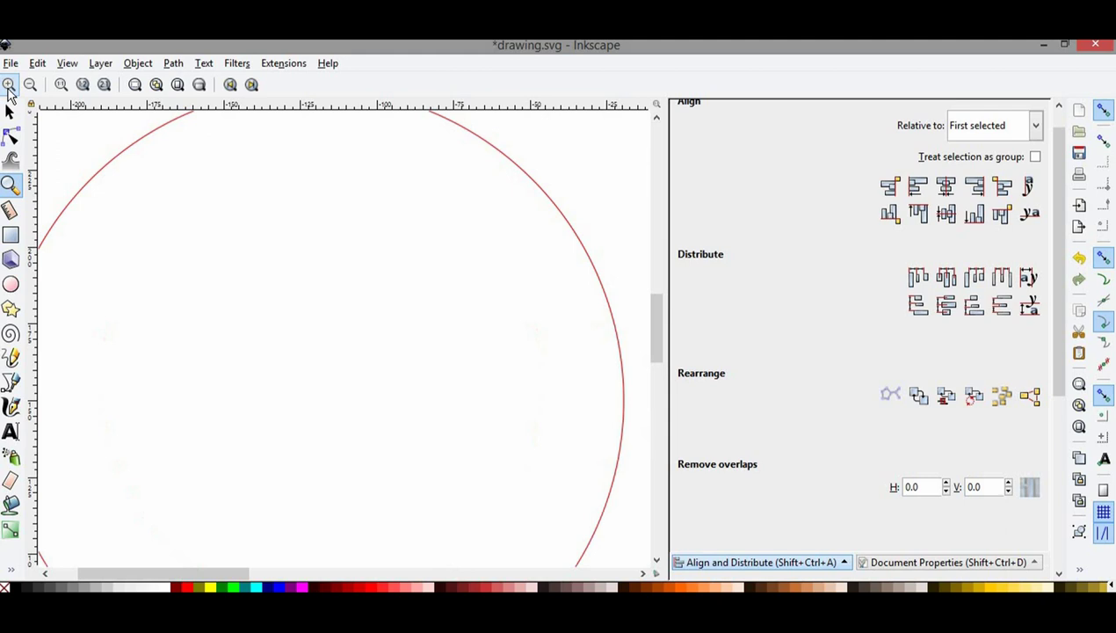
pyautogui.moveTo(652, 352); pyautogui.dragTo(643, 324)
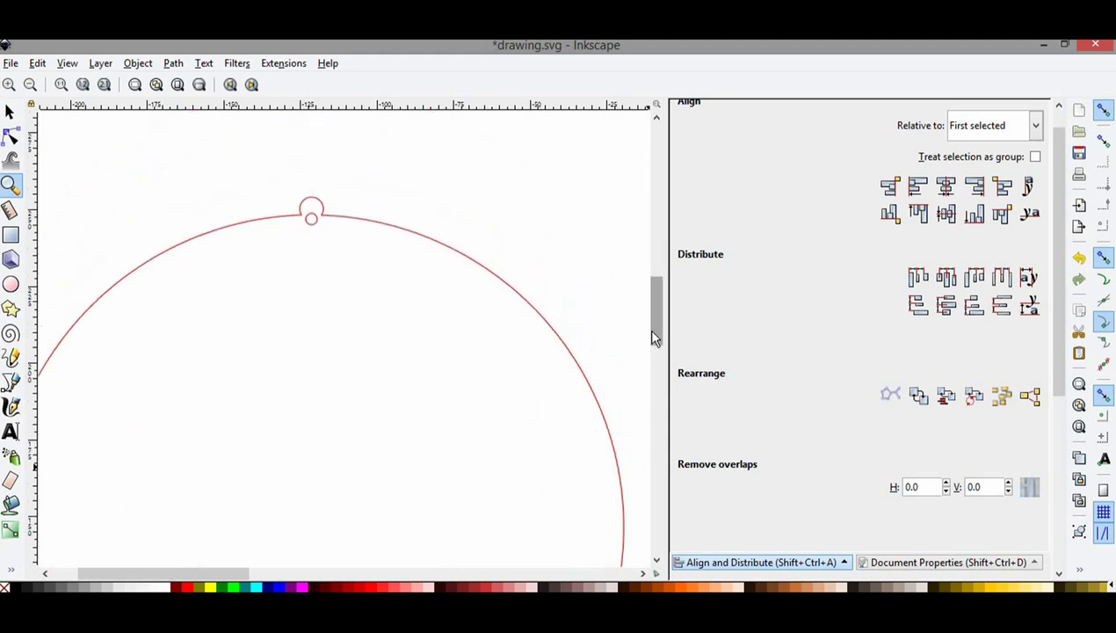
pyautogui.click(319, 322)
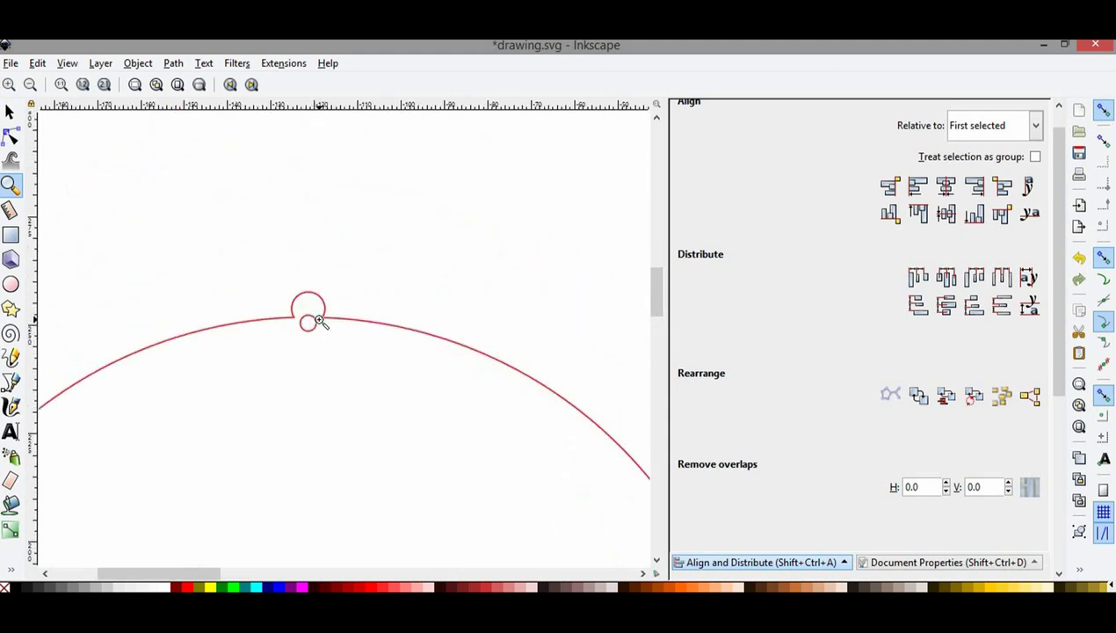
pyautogui.click(320, 322)
pyautogui.click(319, 322)
pyautogui.click(316, 318)
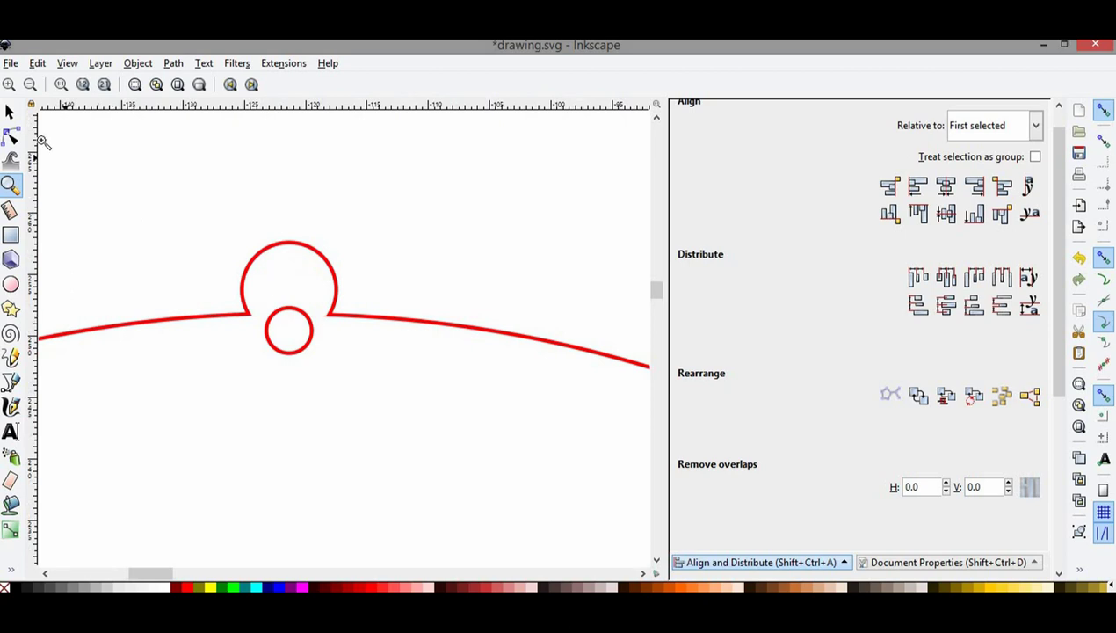
pyautogui.click(9, 112)
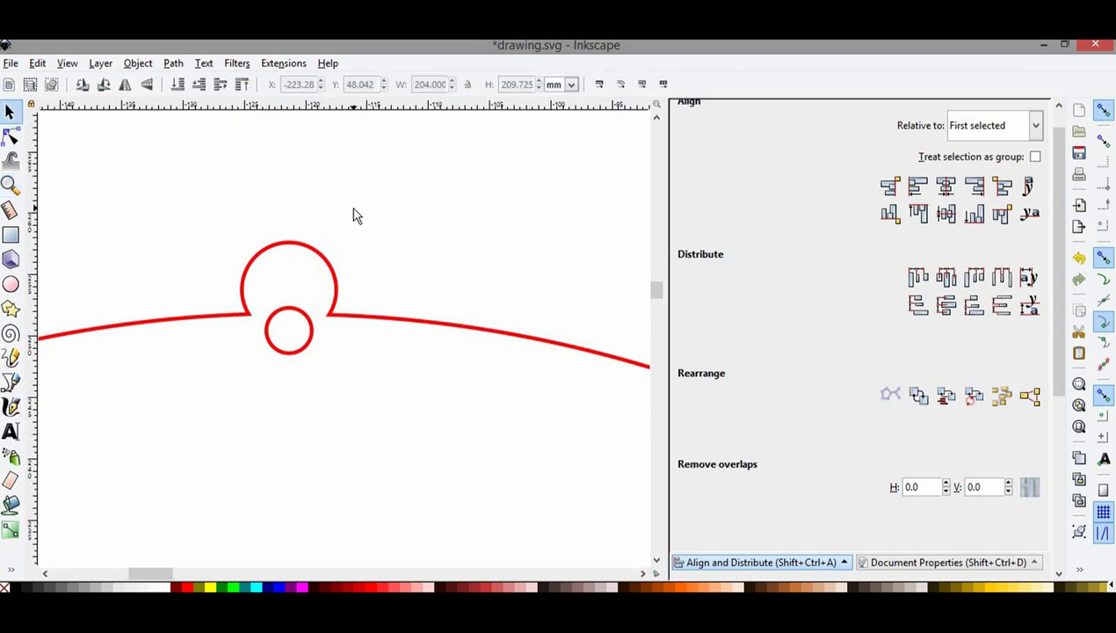
pyautogui.click(300, 357)
pyautogui.press('Up')
pyautogui.press('Up')
pyautogui.press('Up')
pyautogui.press('Up')
pyautogui.press('Up')
pyautogui.press('Up')
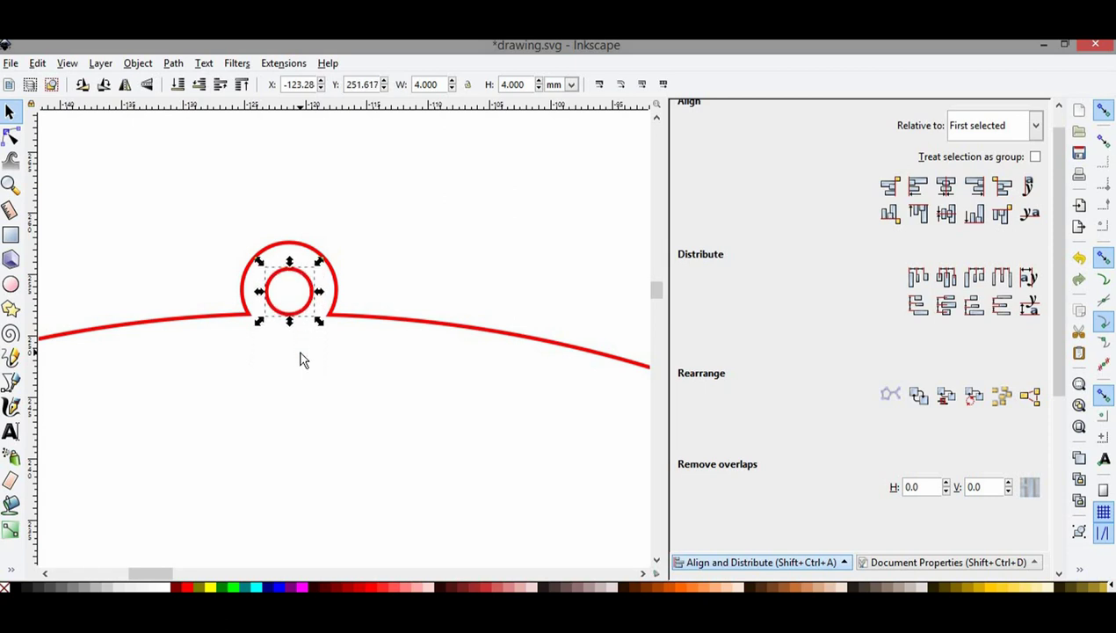
# Step: Zoom back out and select the whole red outline together with its hole
pyautogui.click(387, 253)
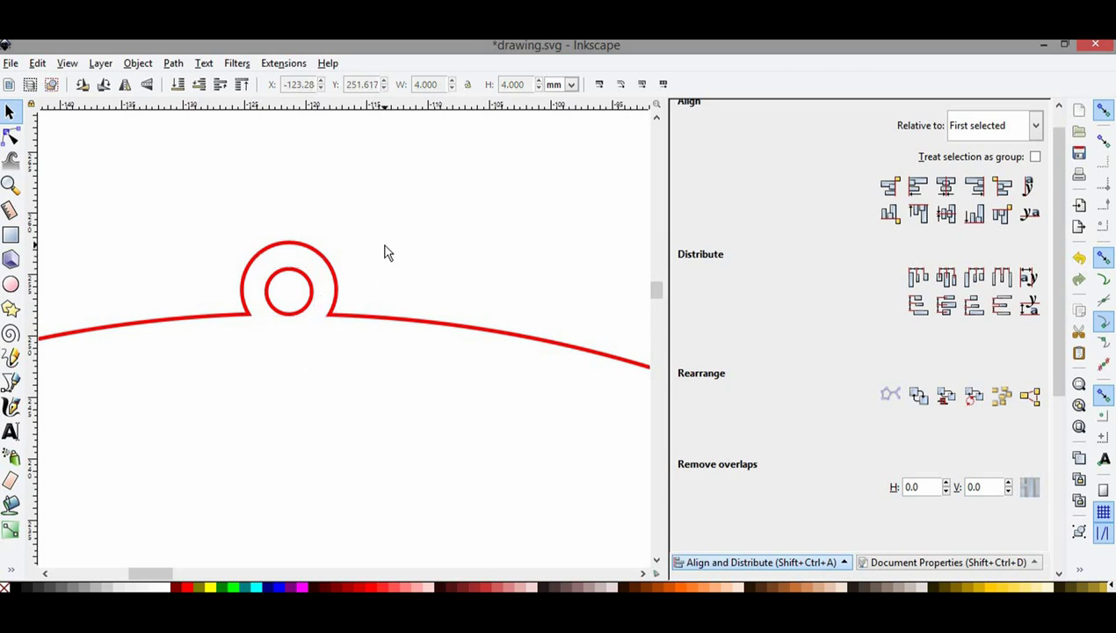
pyautogui.click(10, 185)
pyautogui.click(31, 88)
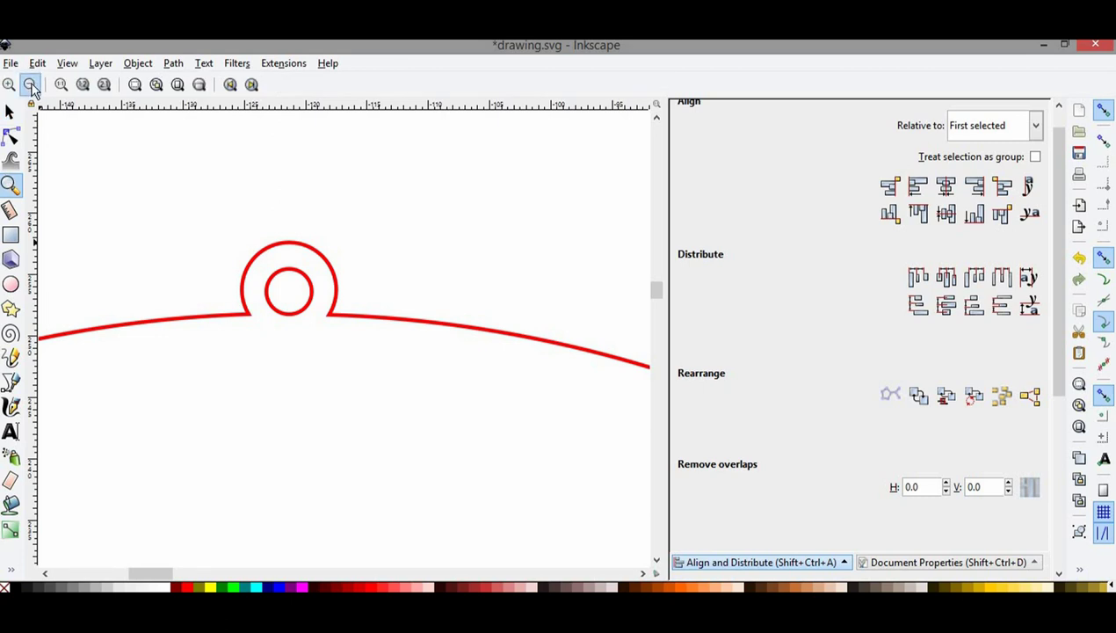
pyautogui.click(31, 87)
pyautogui.click(31, 88)
pyautogui.click(31, 88)
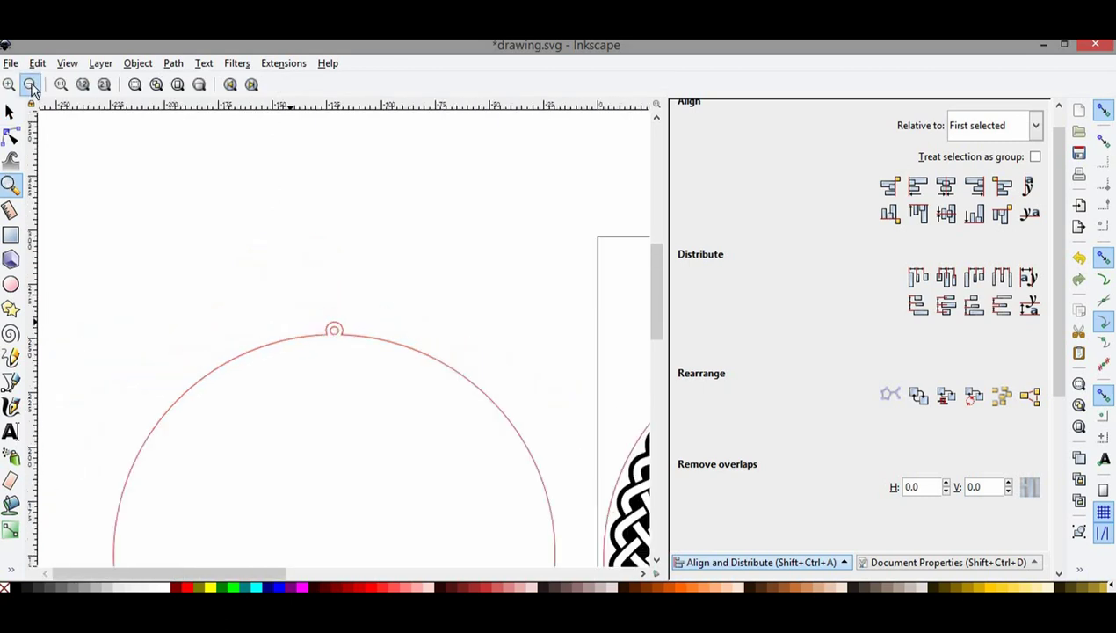
pyautogui.click(31, 88)
pyautogui.moveTo(659, 277); pyautogui.dragTo(661, 313)
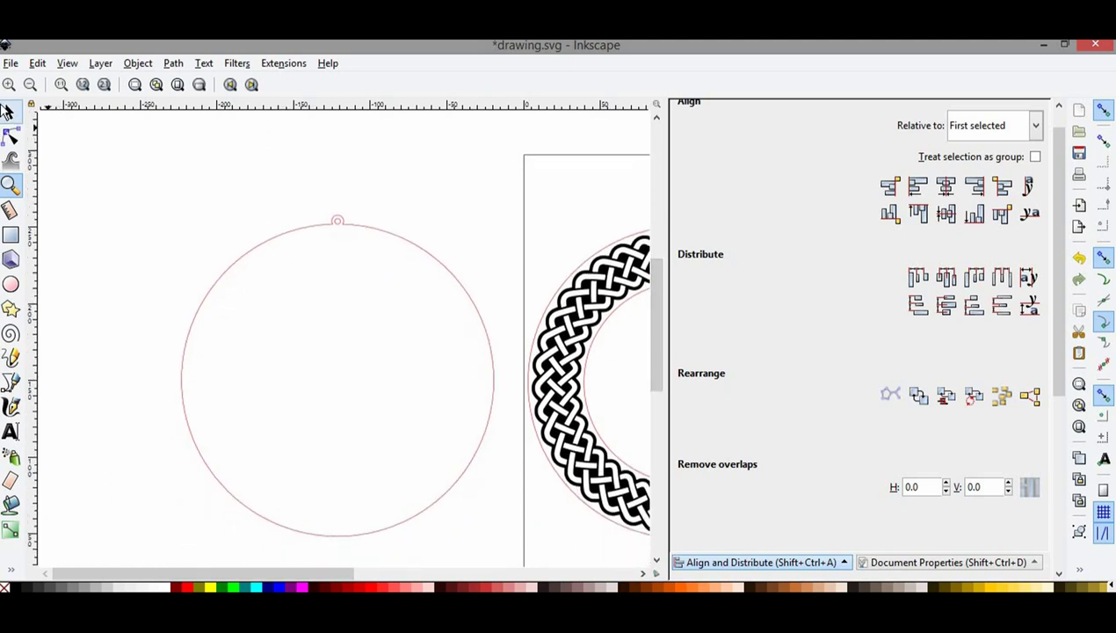
pyautogui.click(7, 111)
pyautogui.moveTo(153, 179)
pyautogui.mouseDown()
pyautogui.moveTo(210, 382)
pyautogui.moveTo(525, 549)
pyautogui.mouseUp()
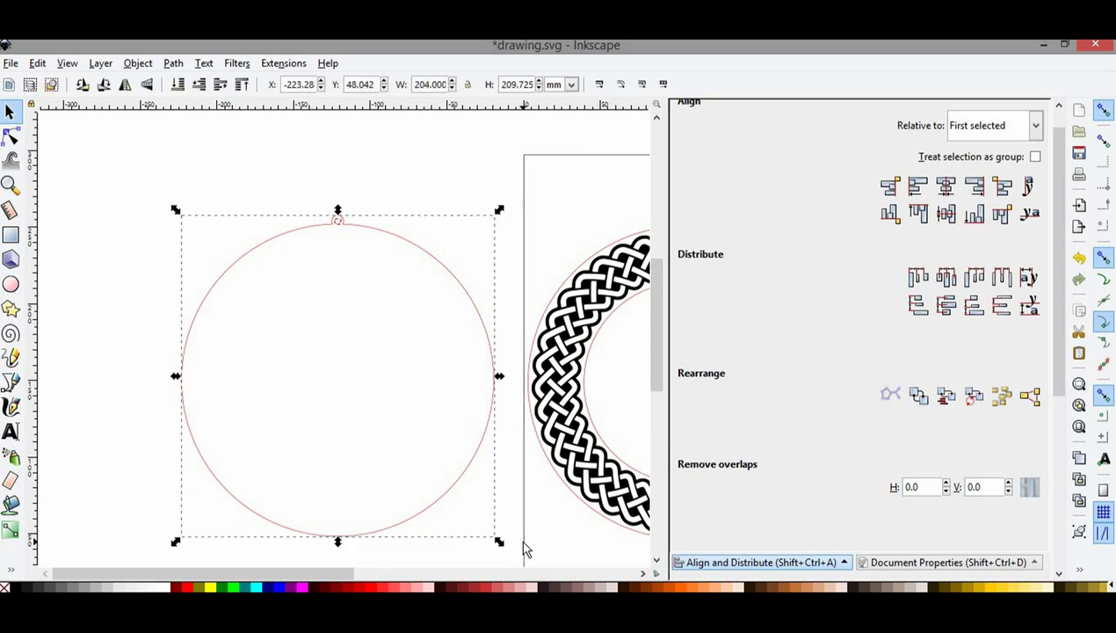
# Step: Group the red outline with its hole, copy it, and create New document 2
pyautogui.click(138, 63)
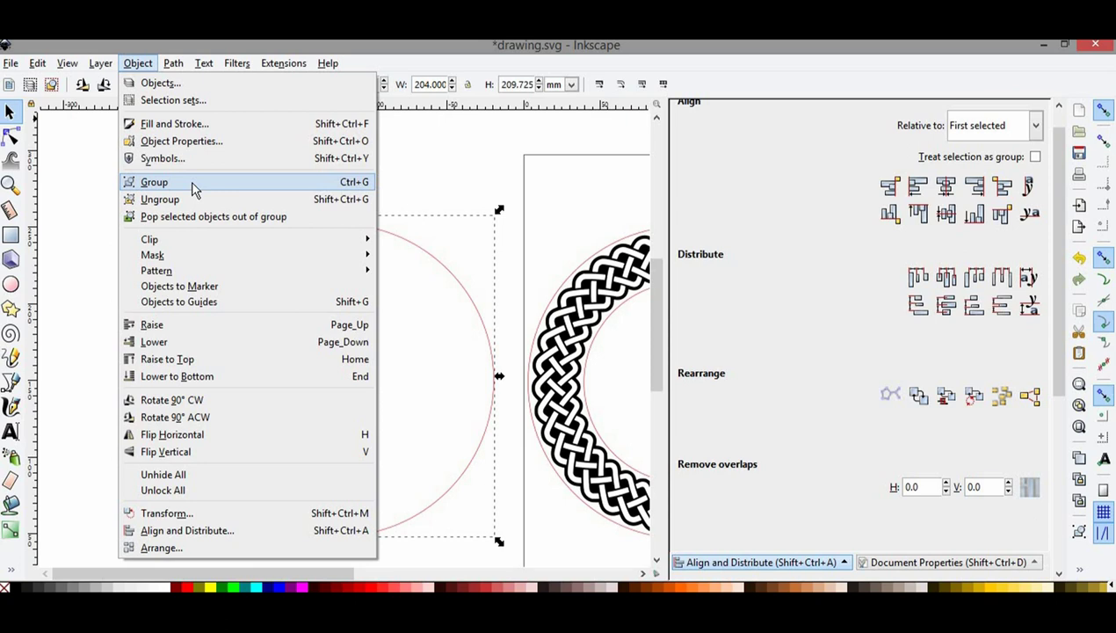
pyautogui.click(194, 187)
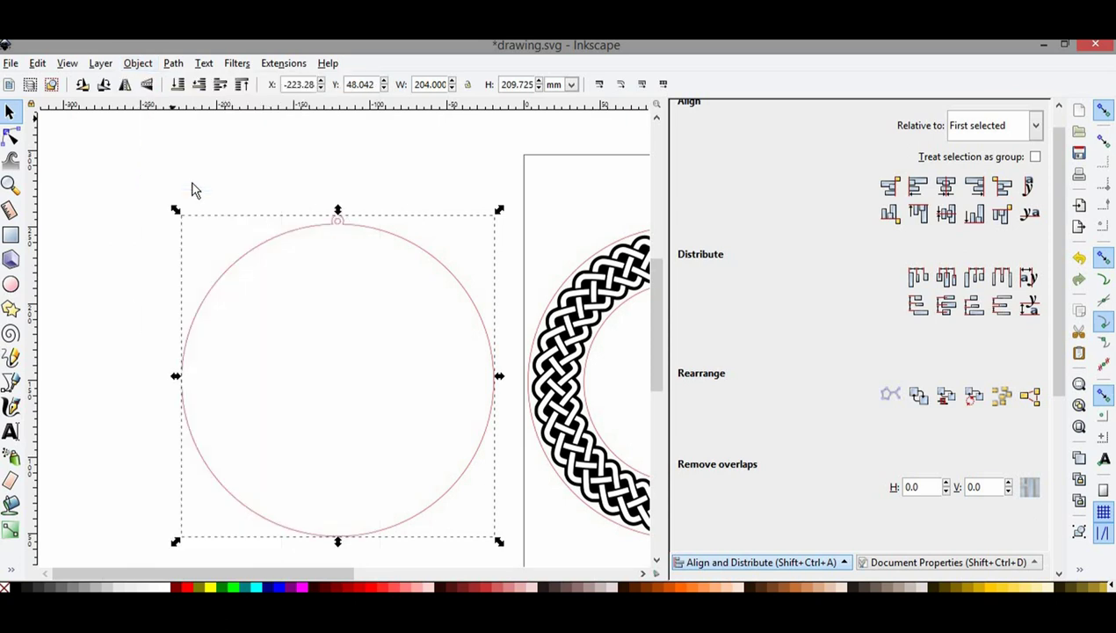
pyautogui.rightClick(308, 327)
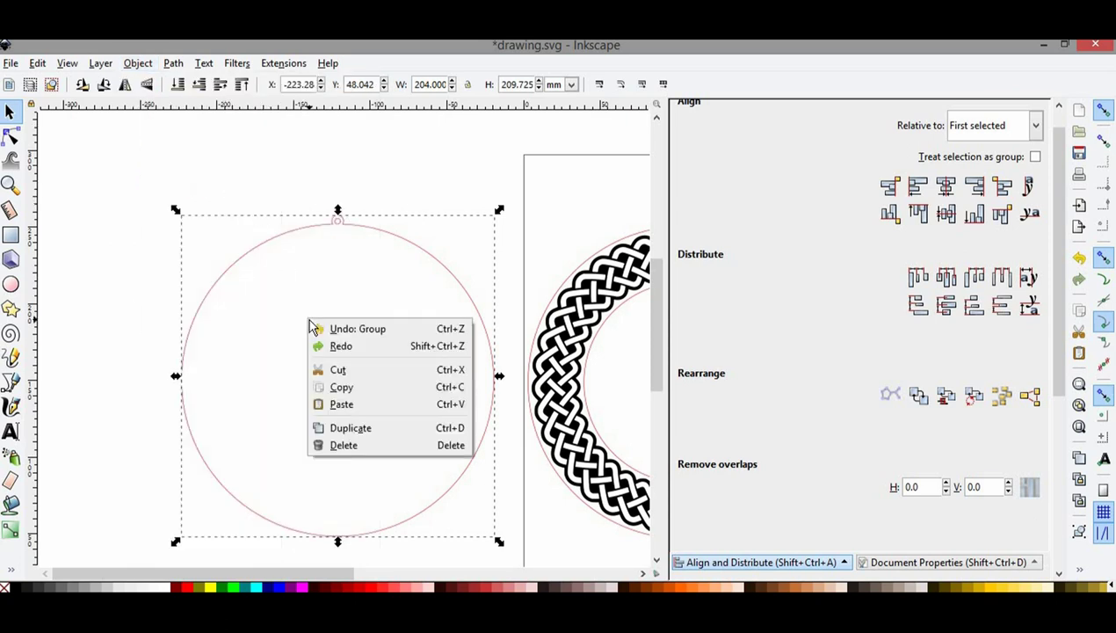
pyautogui.click(367, 392)
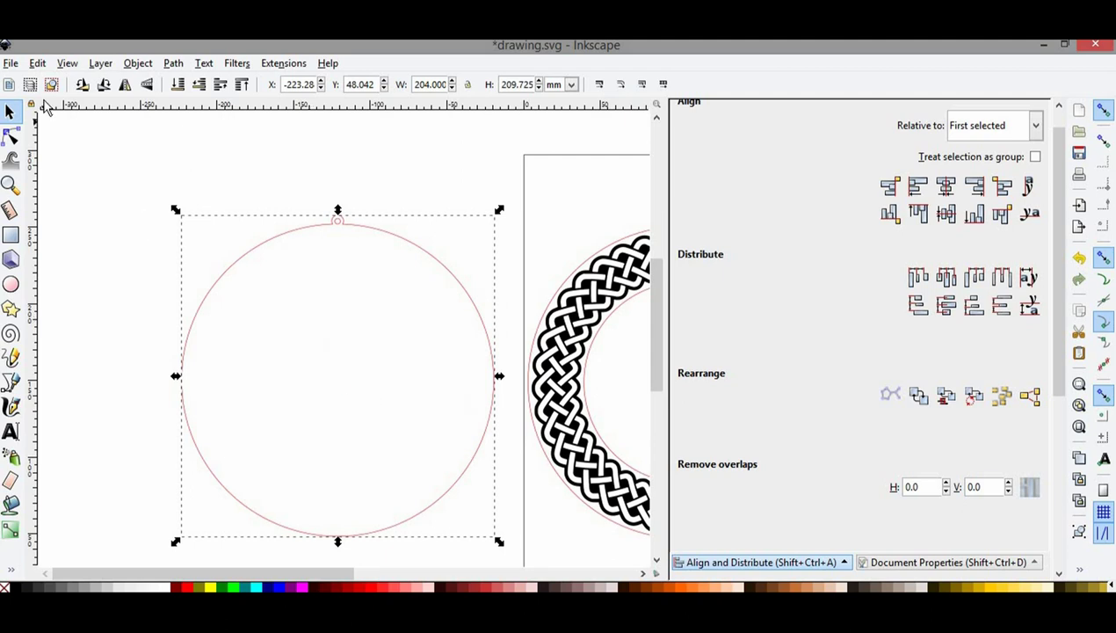
pyautogui.click(10, 64)
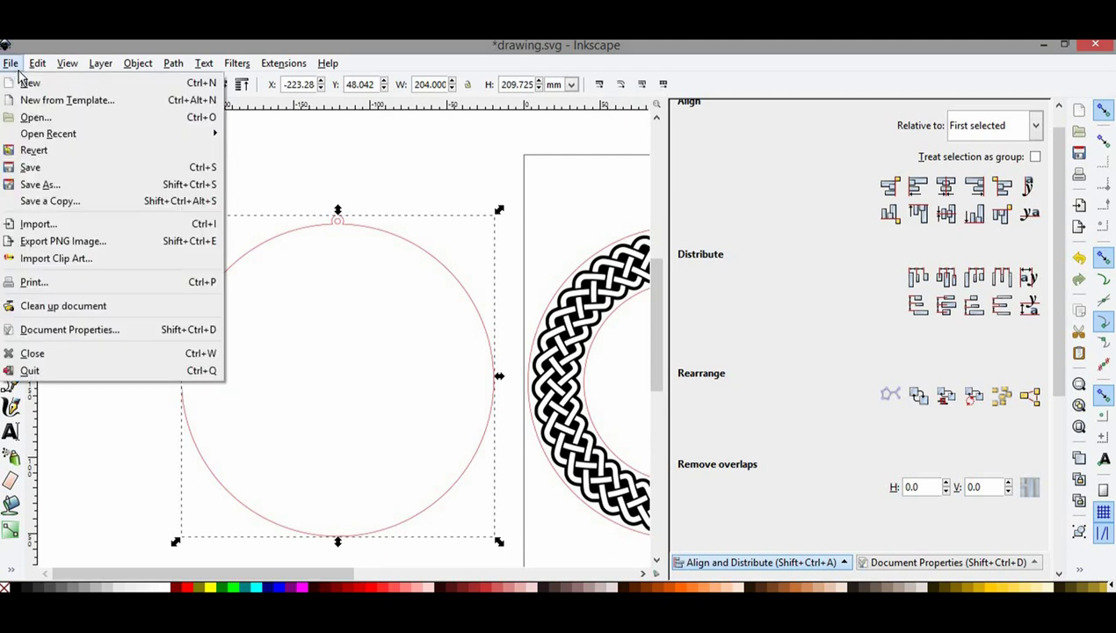
pyautogui.click(57, 84)
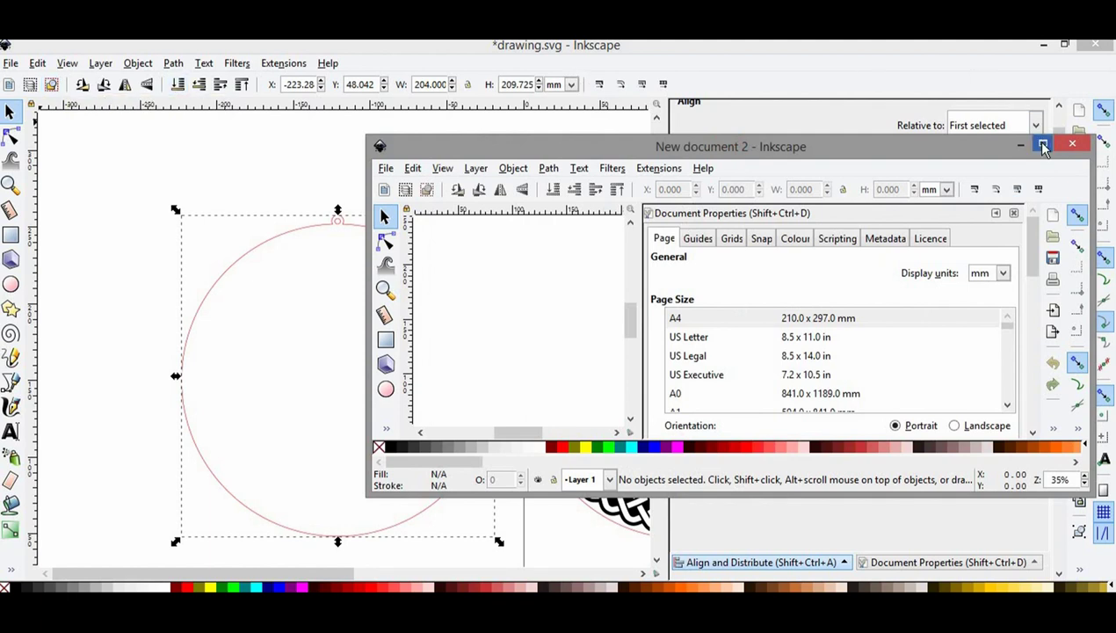
# Step: Paste the red outline into New document 2, fit the page to 204 × 209.725 mm, and save
pyautogui.click(1042, 143)
pyautogui.rightClick(307, 254)
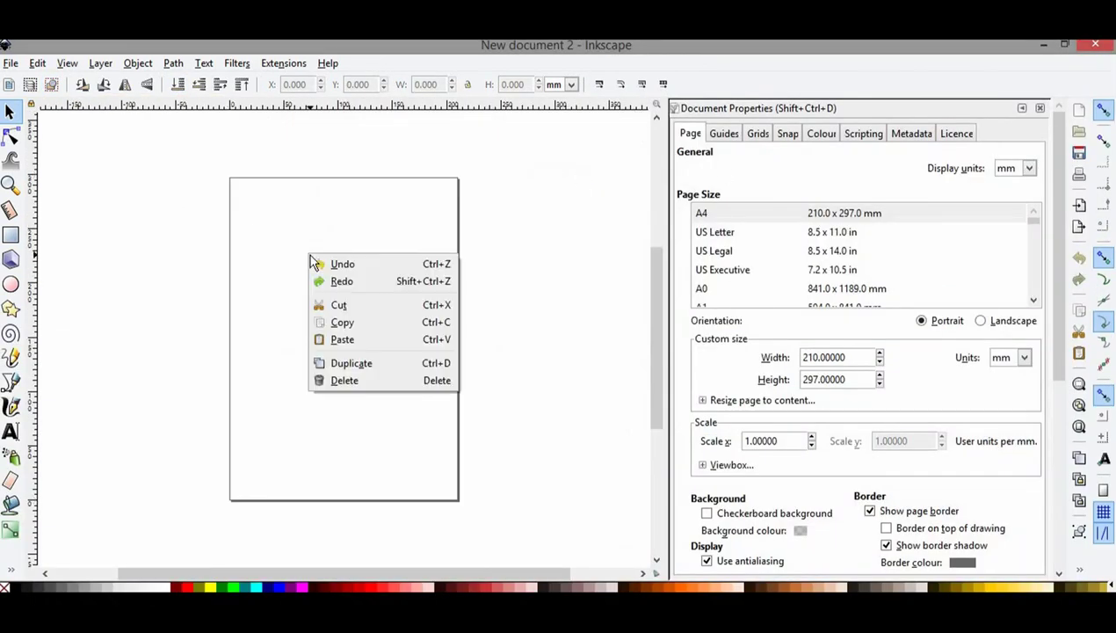
pyautogui.click(363, 343)
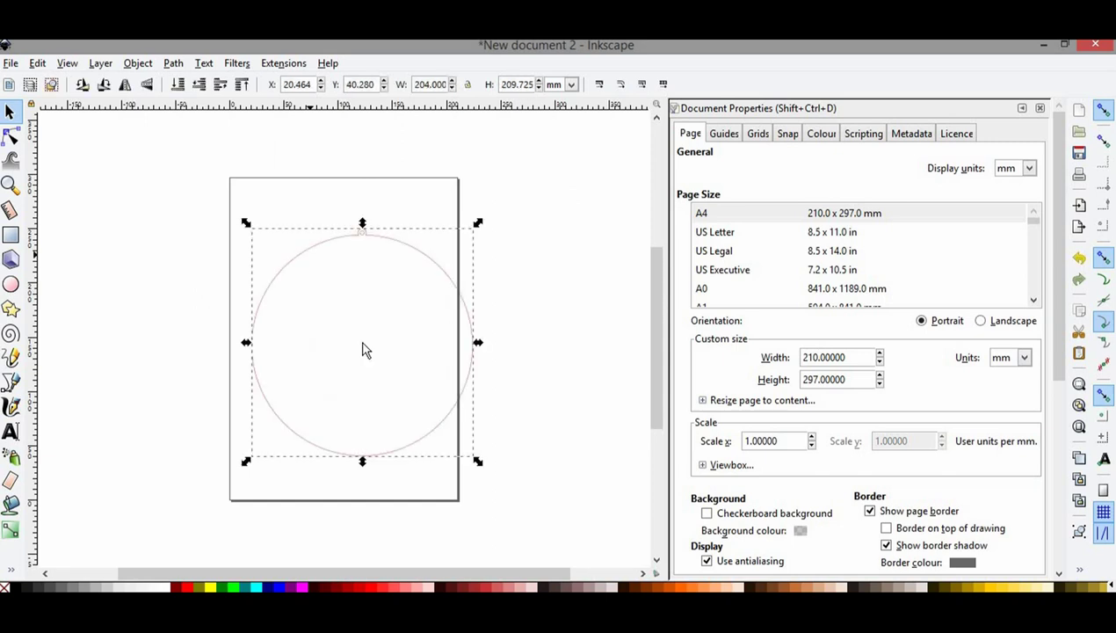
pyautogui.click(732, 402)
pyautogui.click(852, 490)
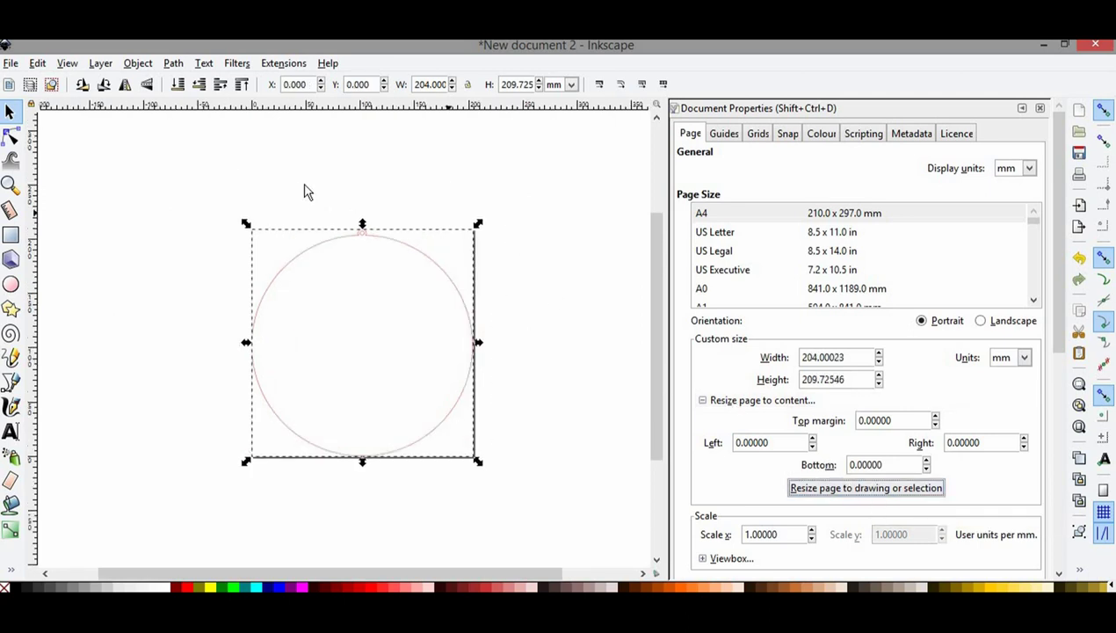
pyautogui.click(11, 65)
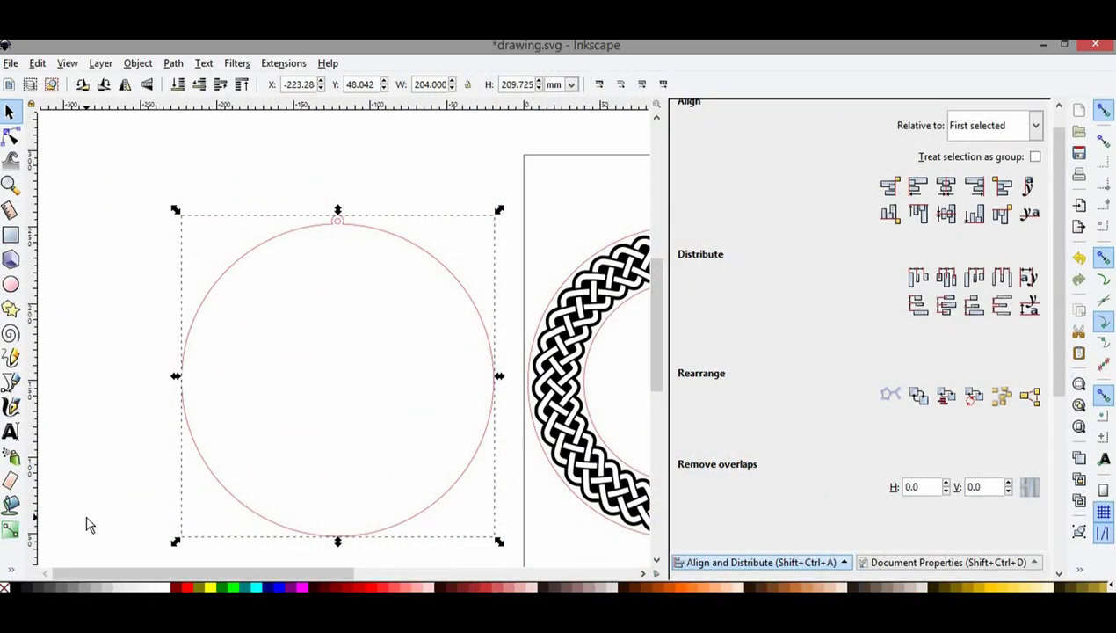
# Step: Drag the 199 mm knot ring onto the red outline and centre it horizontally
pyautogui.click(88, 524)
pyautogui.click(573, 349)
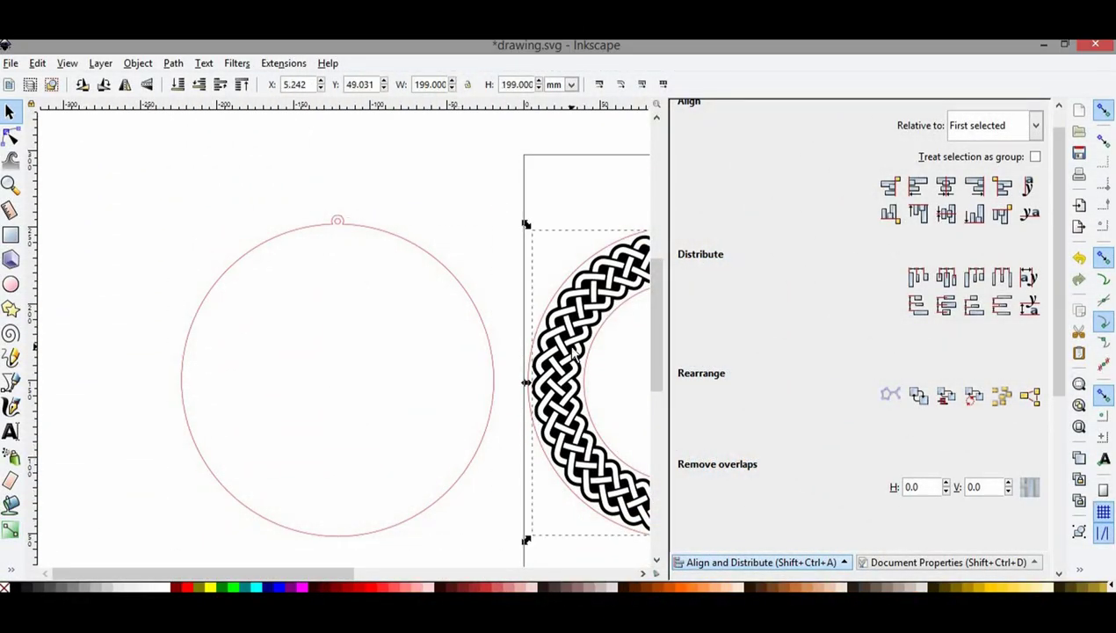
pyautogui.moveTo(573, 351); pyautogui.dragTo(225, 352)
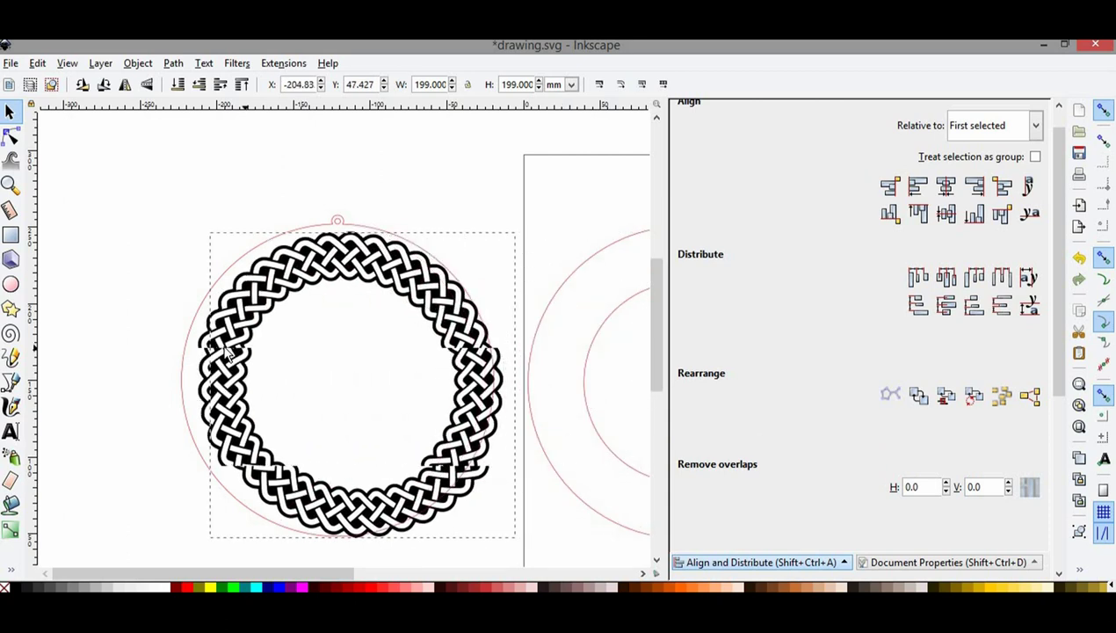
pyautogui.moveTo(223, 354); pyautogui.dragTo(227, 354)
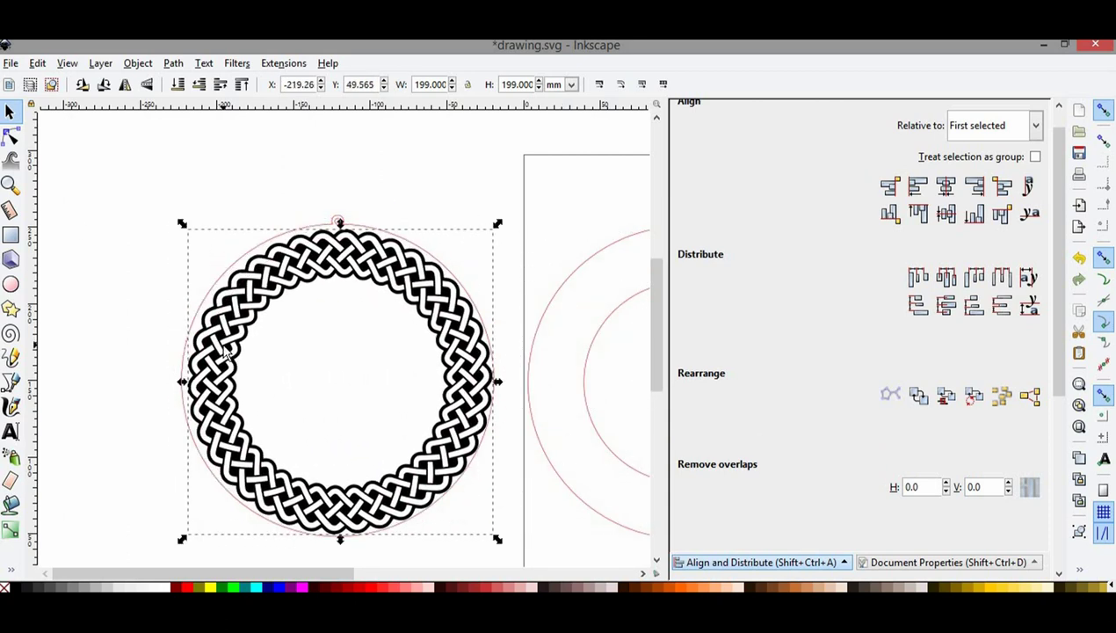
pyautogui.moveTo(92, 194); pyautogui.dragTo(554, 570)
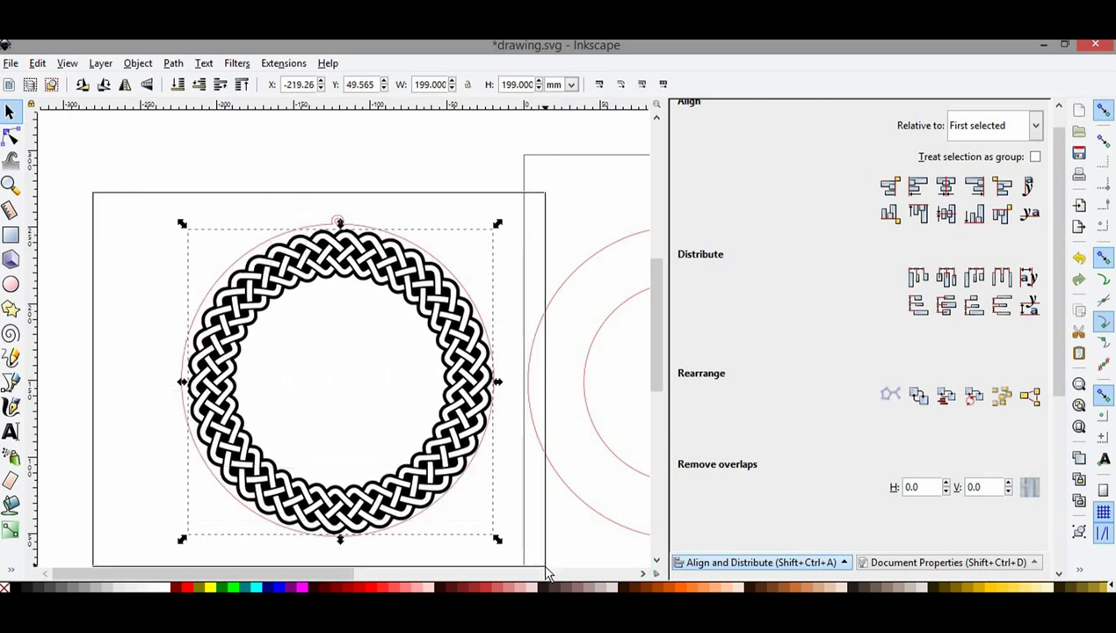
pyautogui.click(945, 187)
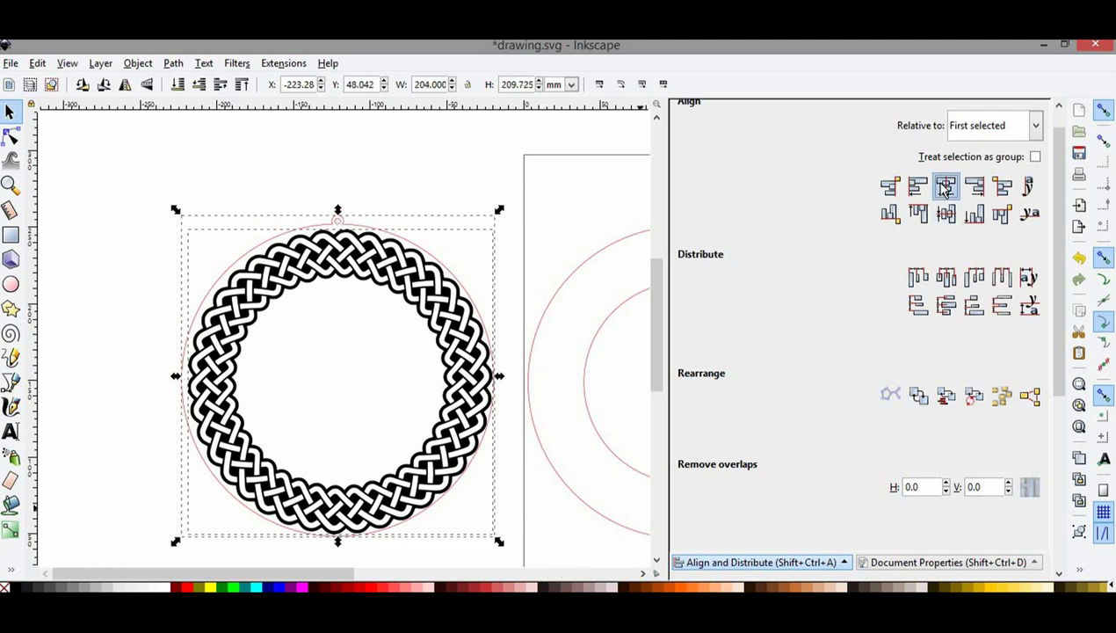
# Step: Nudge the knot ring up to centre it vertically inside the outline
pyautogui.click(471, 162)
pyautogui.click(379, 263)
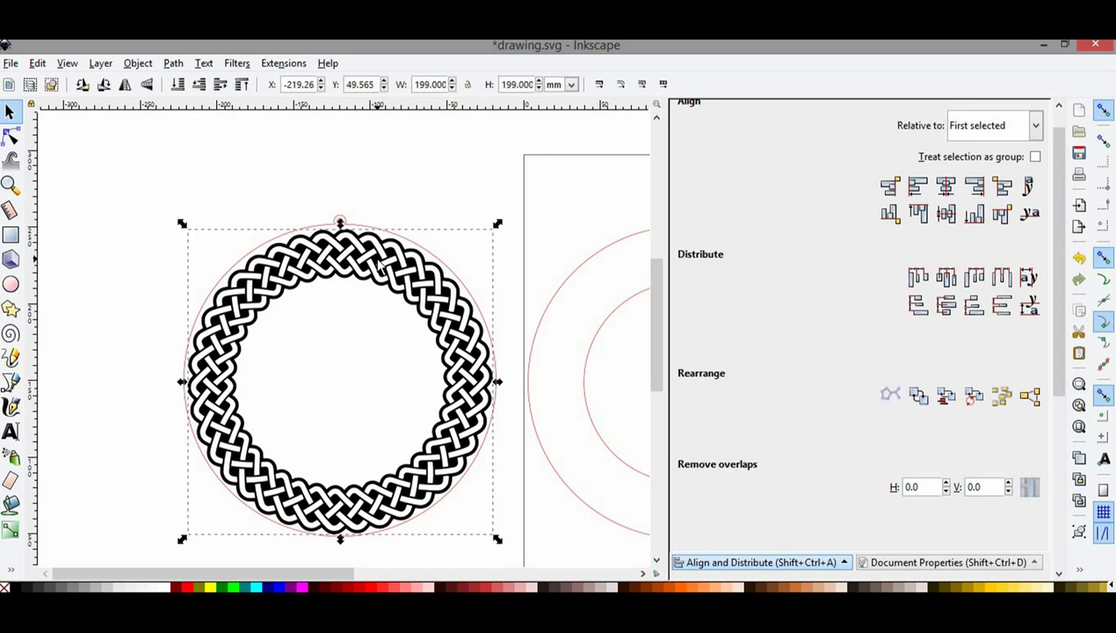
pyautogui.press('Up')
pyautogui.press('Up')
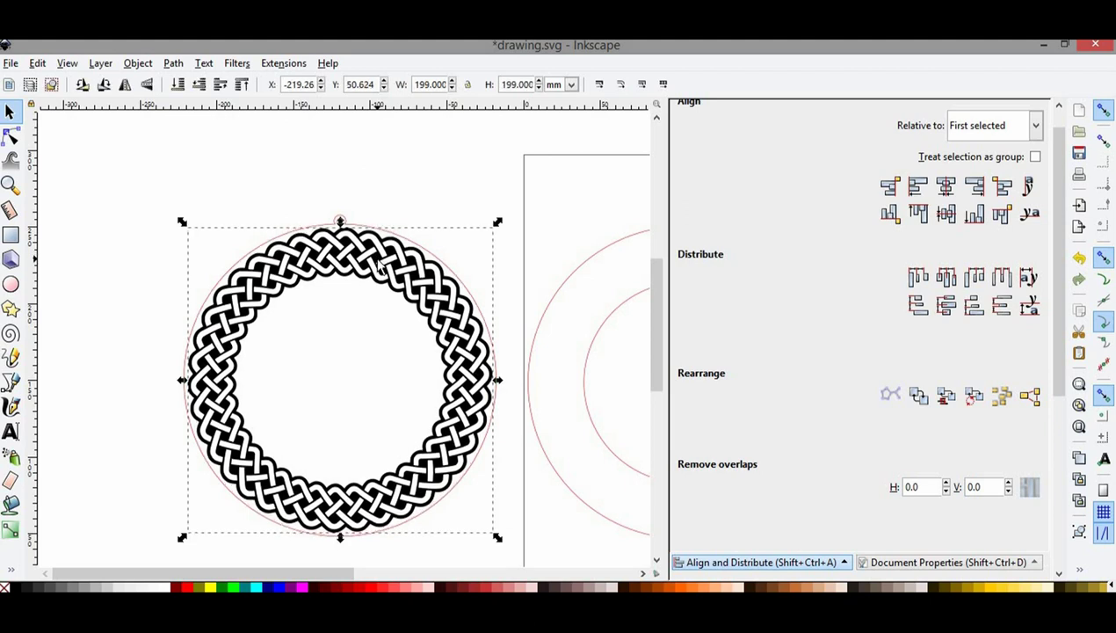
pyautogui.click(391, 172)
pyautogui.moveTo(321, 578); pyautogui.dragTo(468, 572)
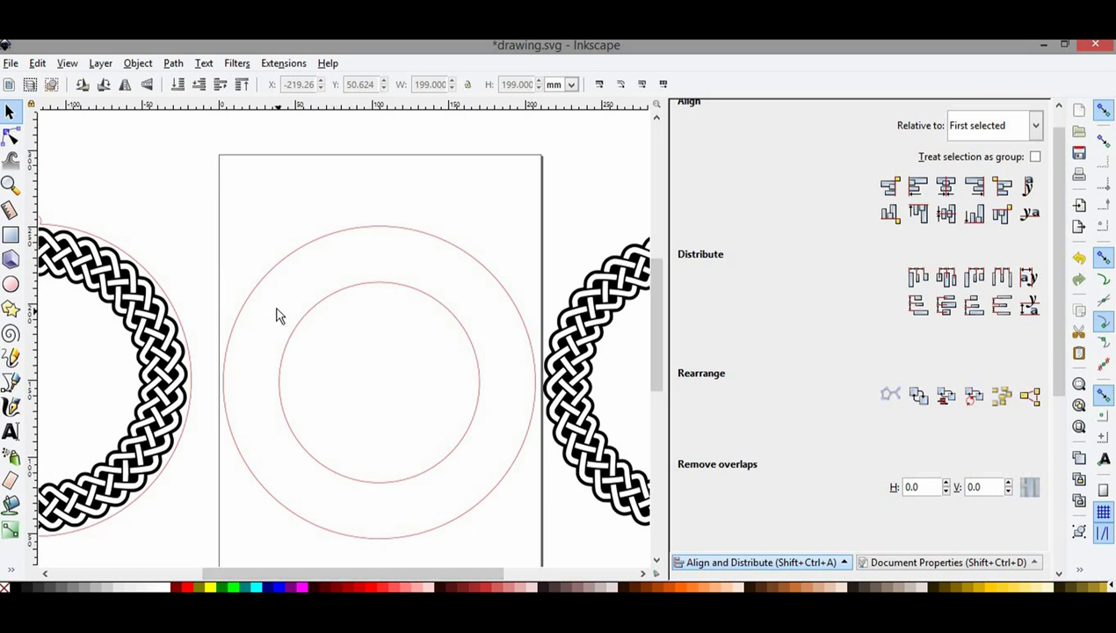
# Step: Group the two concentric red circles, copy the group, and create New document 3
pyautogui.moveTo(195, 211)
pyautogui.mouseDown()
pyautogui.moveTo(466, 570)
pyautogui.moveTo(568, 553)
pyautogui.mouseUp()
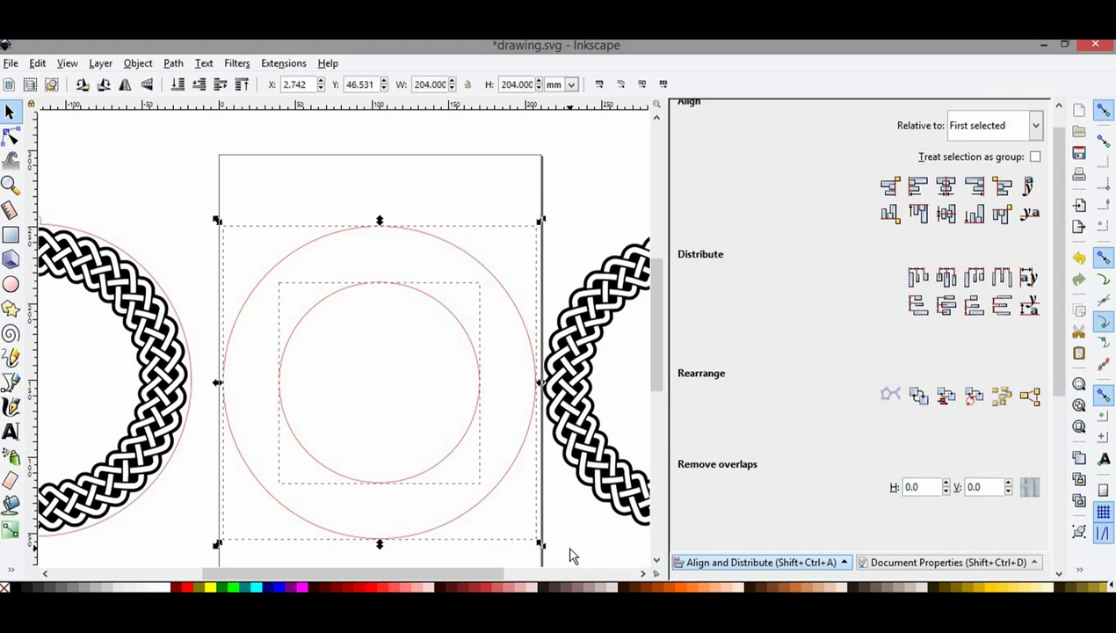
pyautogui.click(138, 65)
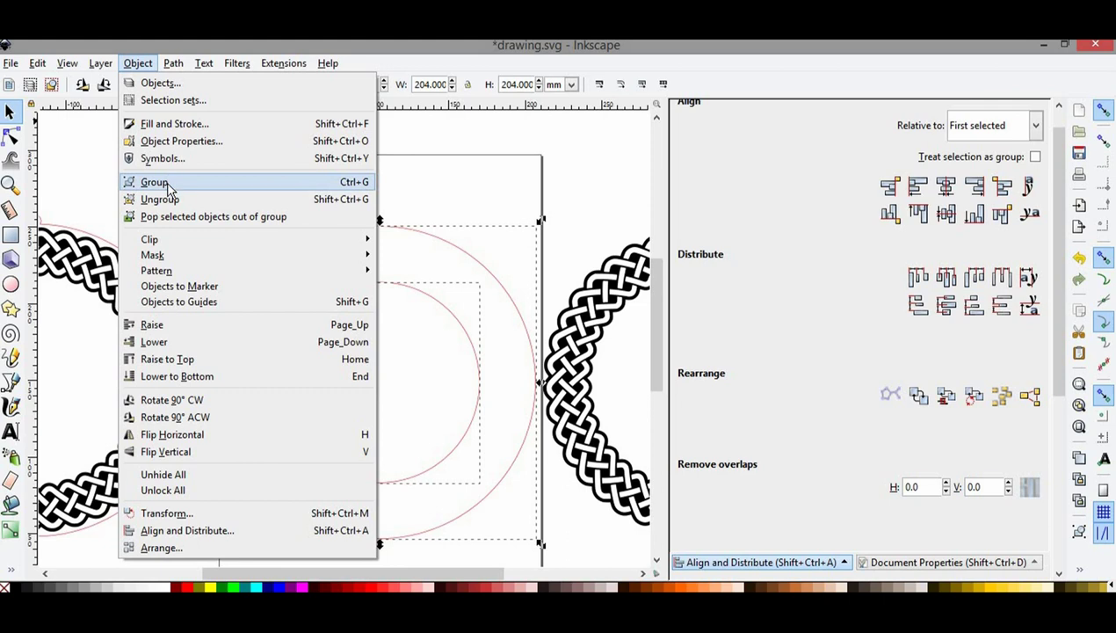
pyautogui.click(167, 184)
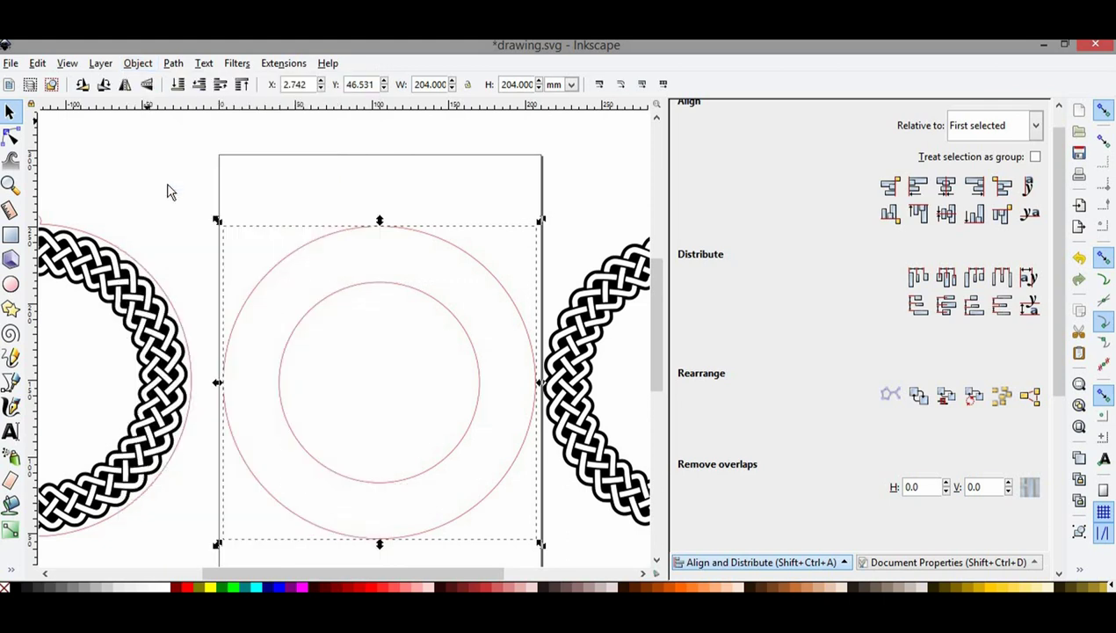
pyautogui.rightClick(346, 321)
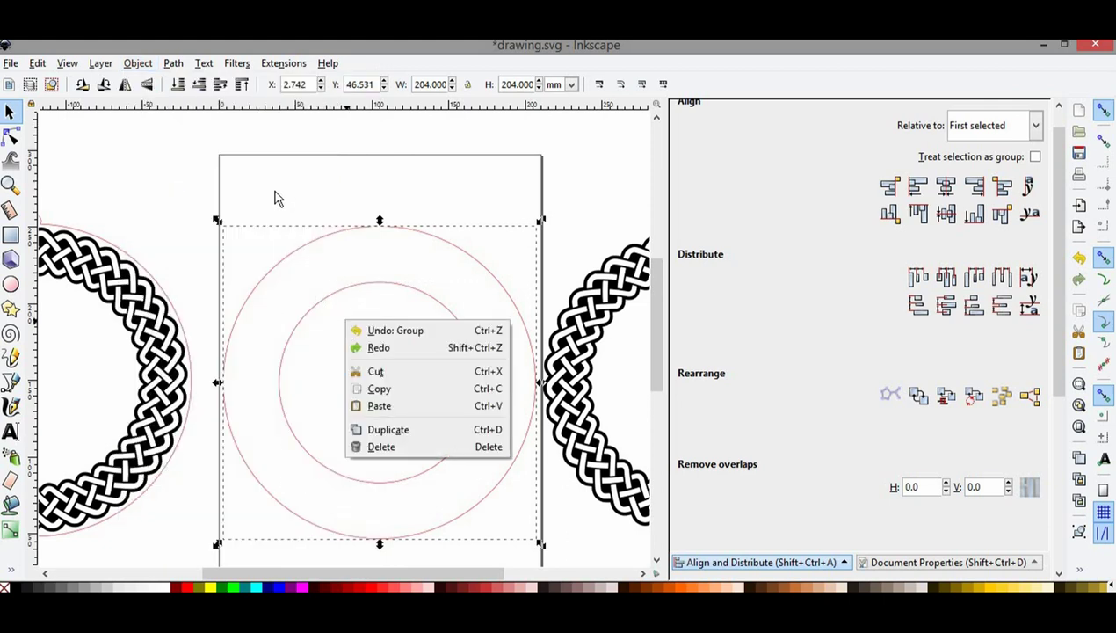
pyautogui.click(392, 390)
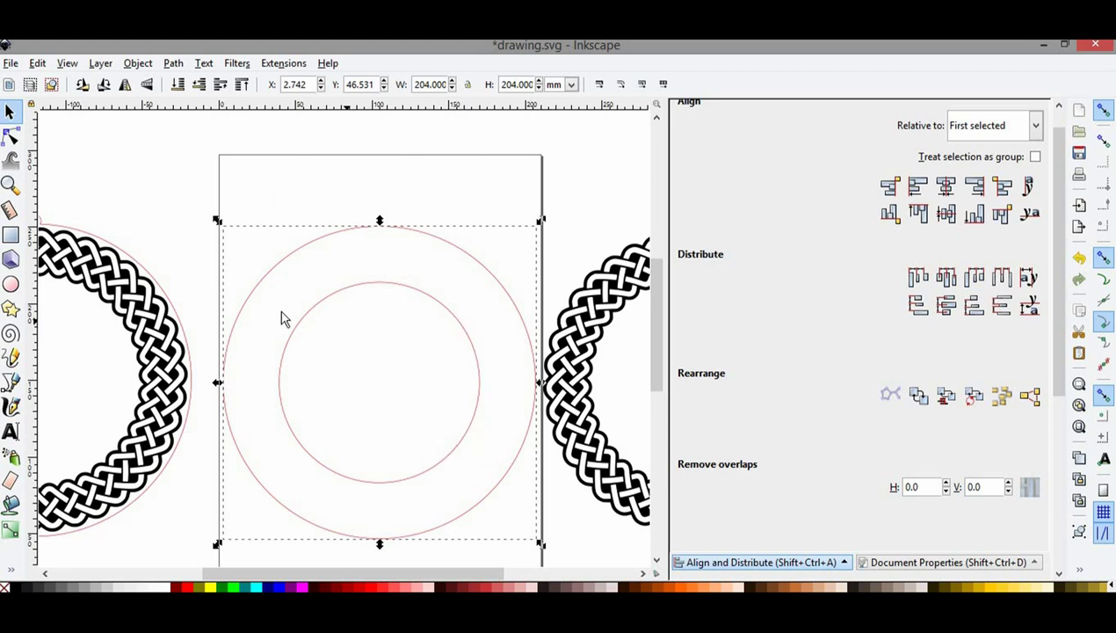
pyautogui.click(10, 64)
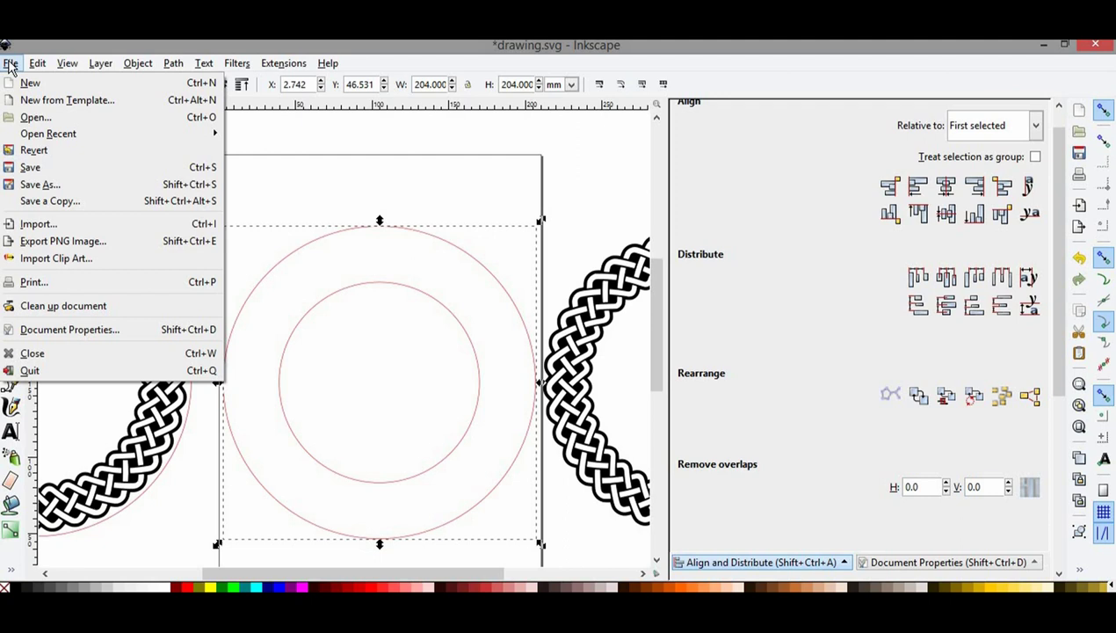
pyautogui.click(51, 85)
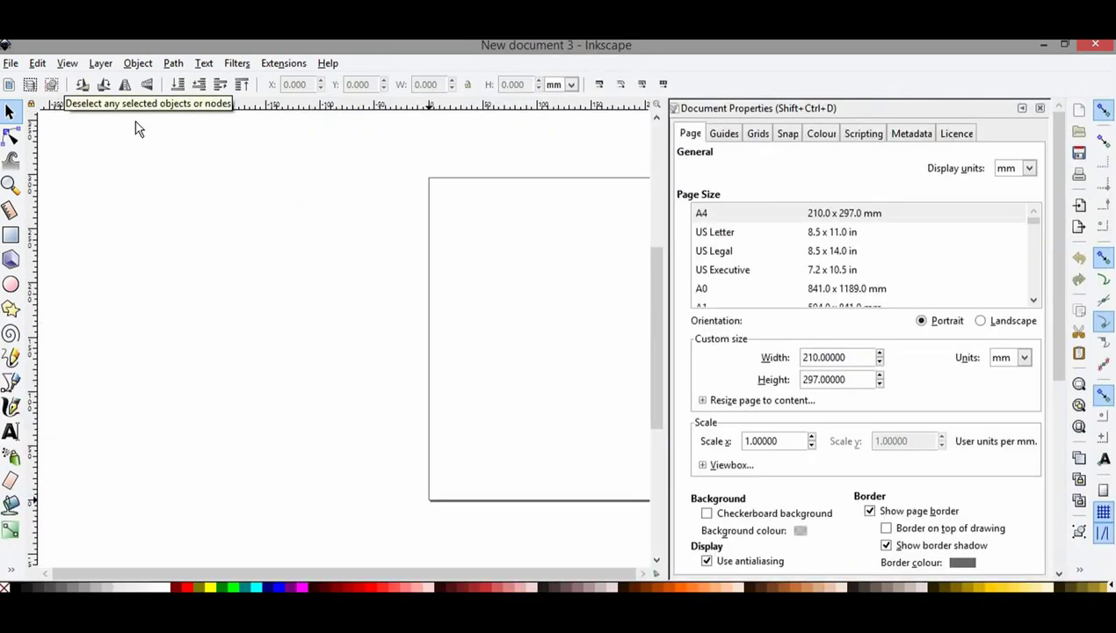
# Step: Paste the red circle pair into New document 3 and fit the page to 204 × 204 mm
pyautogui.rightClick(211, 218)
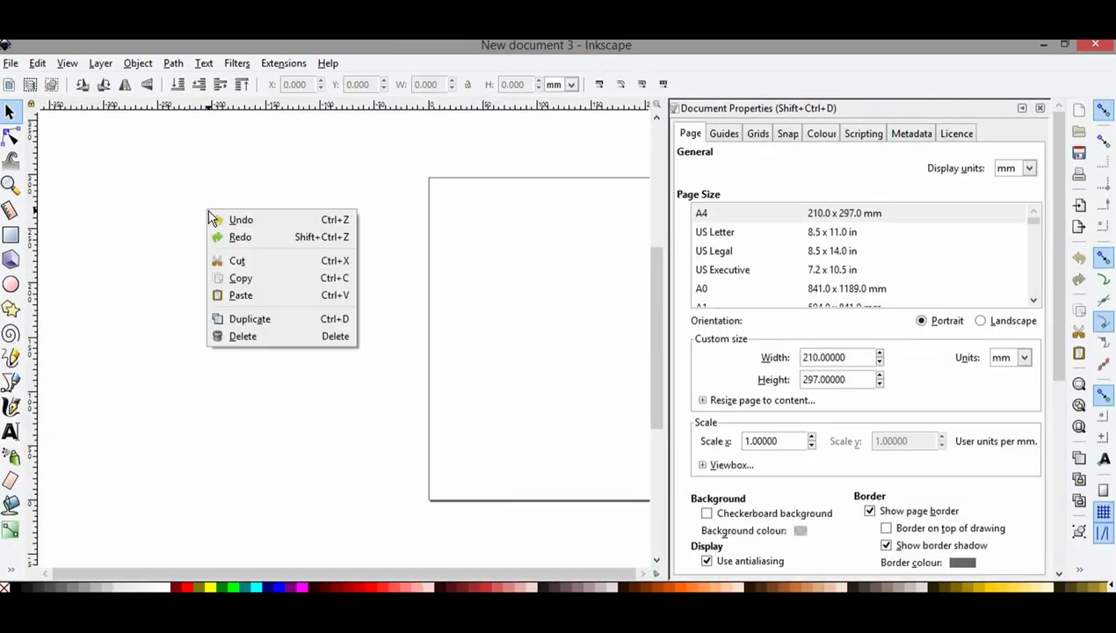
pyautogui.click(268, 296)
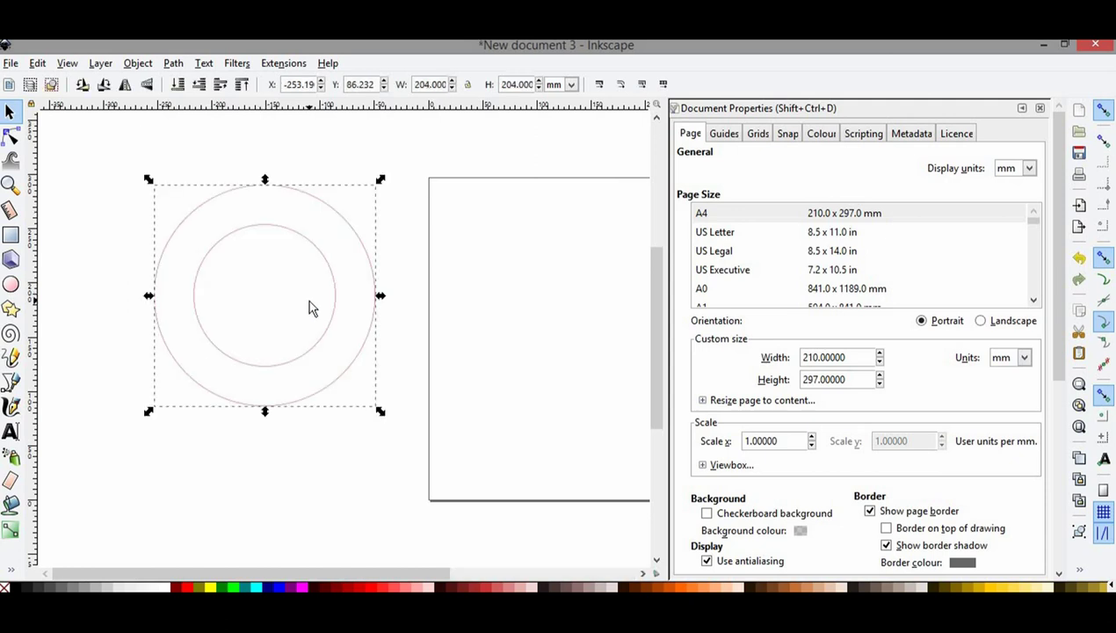
pyautogui.click(738, 402)
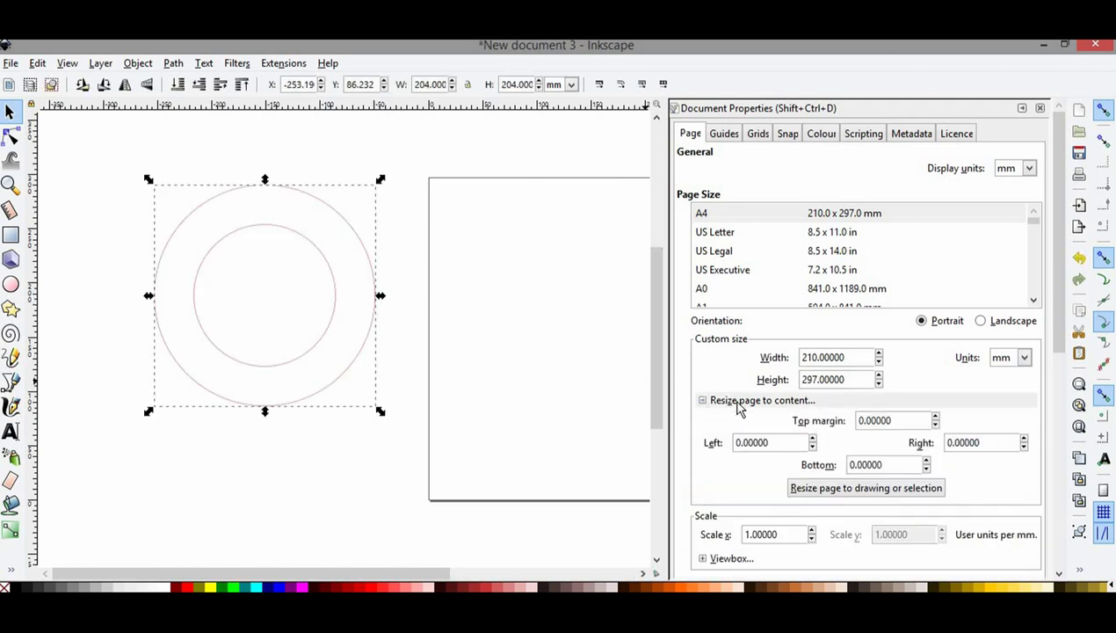
pyautogui.click(837, 493)
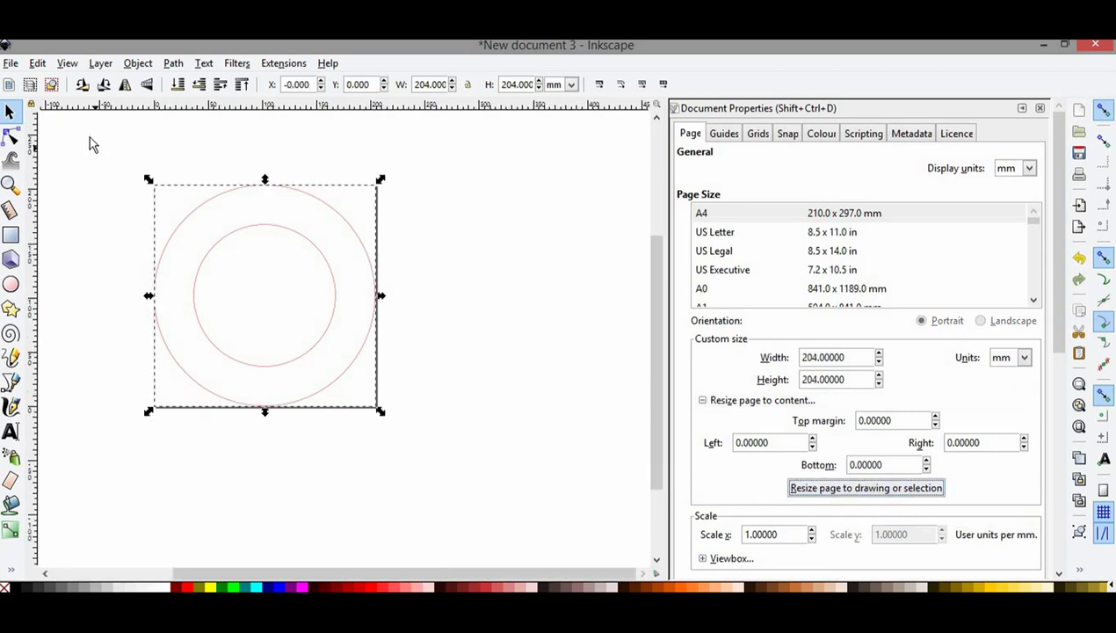
pyautogui.click(12, 65)
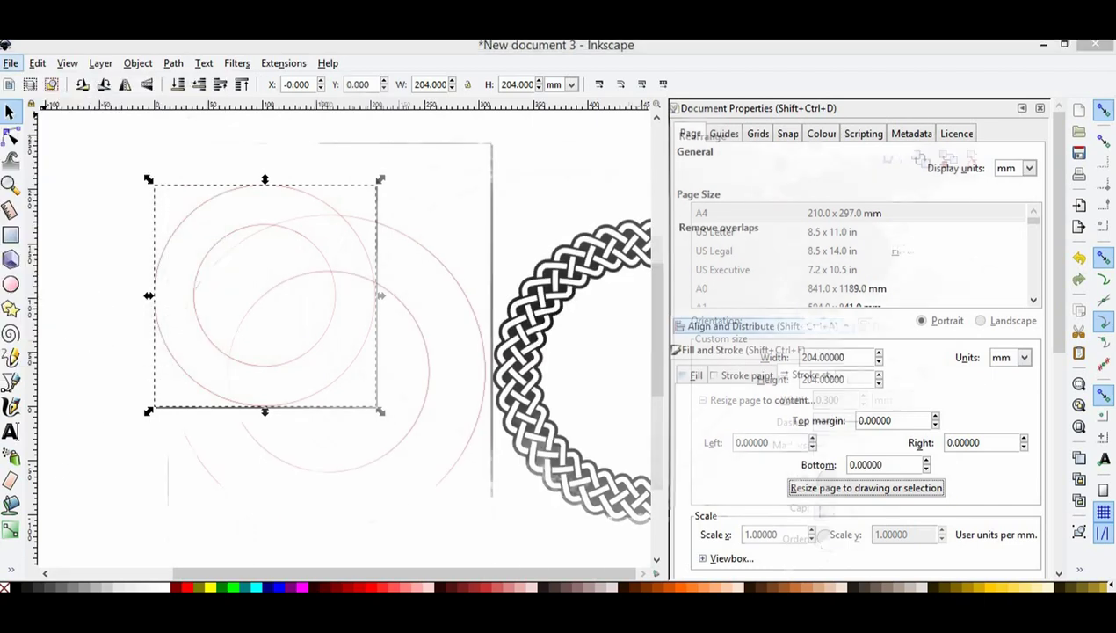
# Step: Make the braided knot ring unfilled with a flat red 0.300 mm stroke
pyautogui.moveTo(248, 570); pyautogui.dragTo(380, 577)
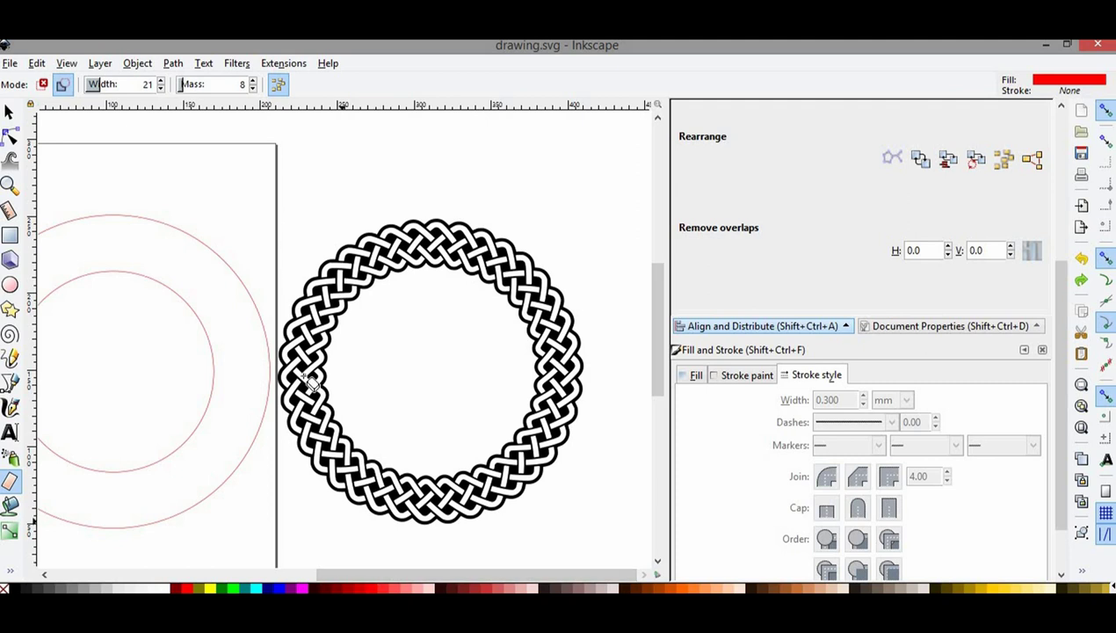
pyautogui.click(8, 112)
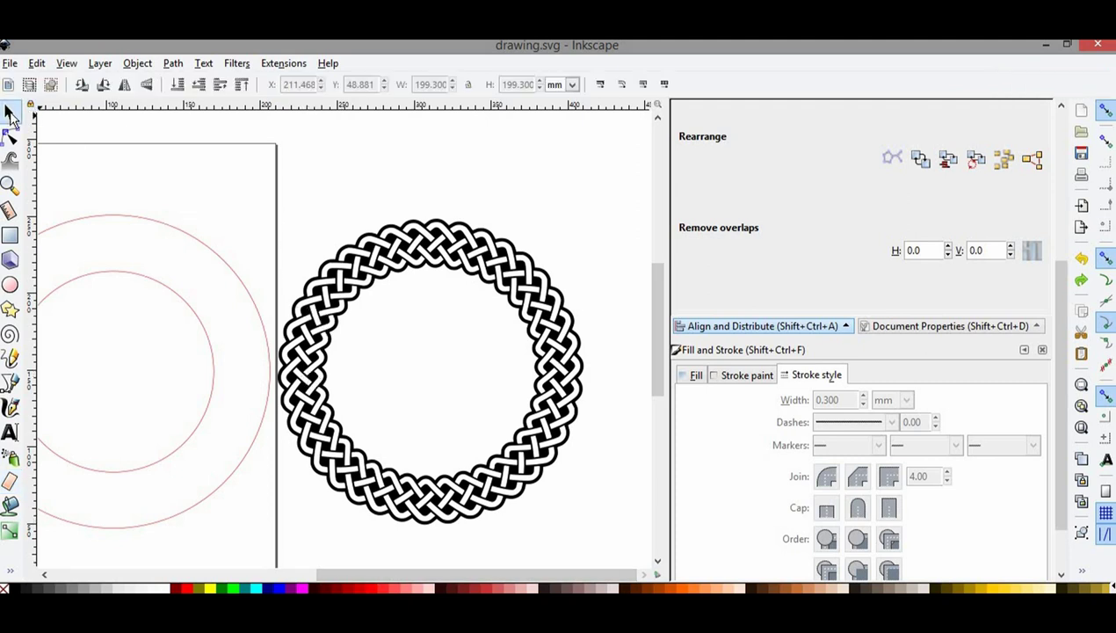
pyautogui.click(418, 250)
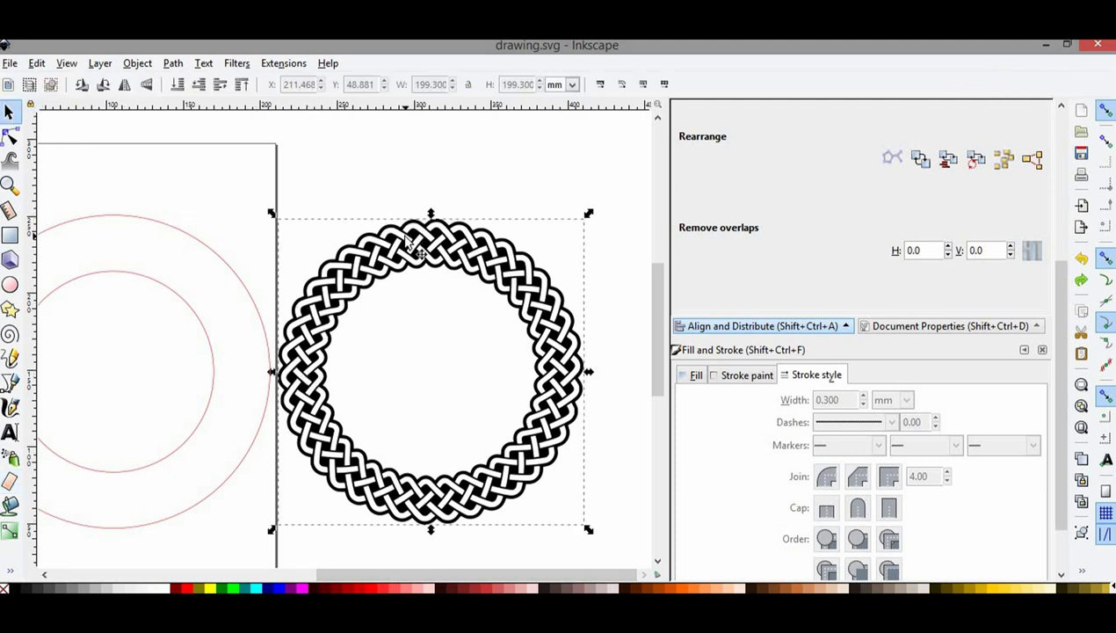
pyautogui.click(695, 375)
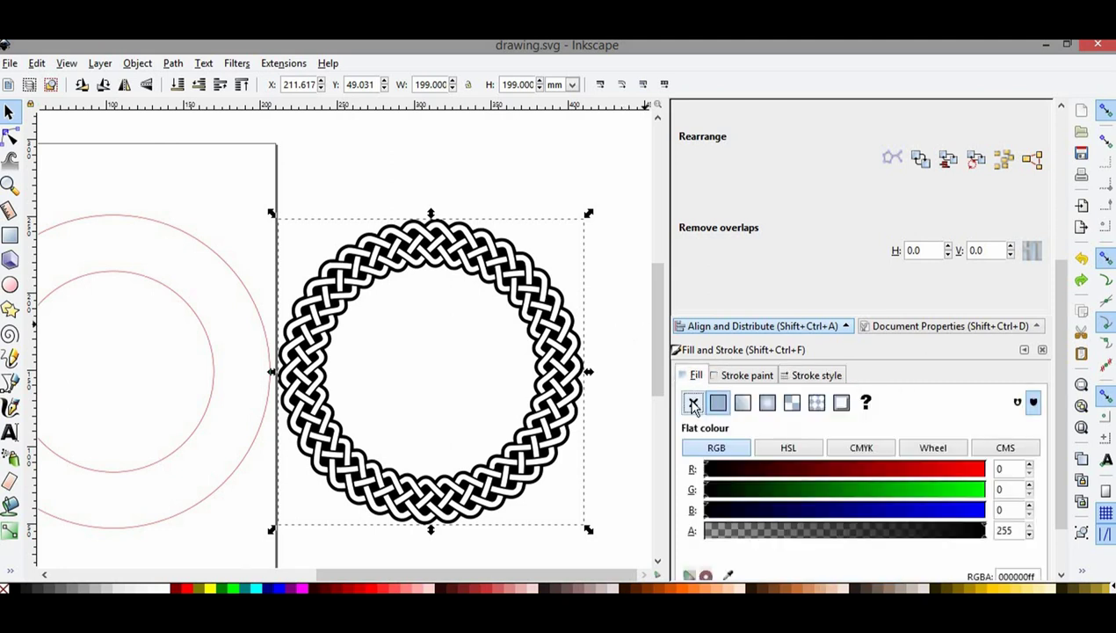
pyautogui.click(693, 403)
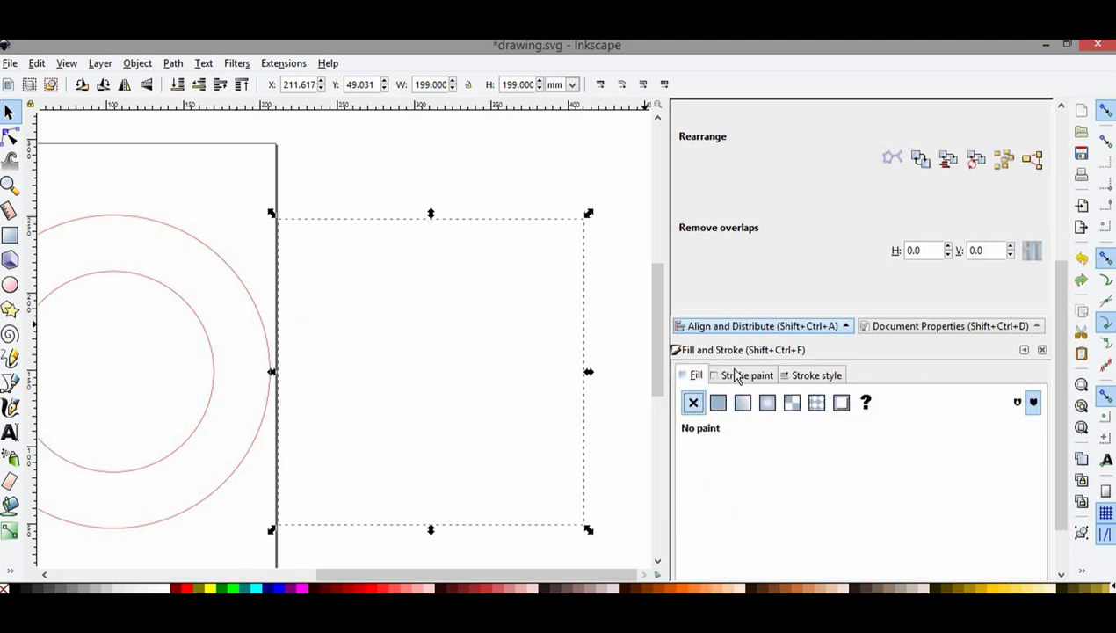
pyautogui.click(741, 376)
pyautogui.click(718, 403)
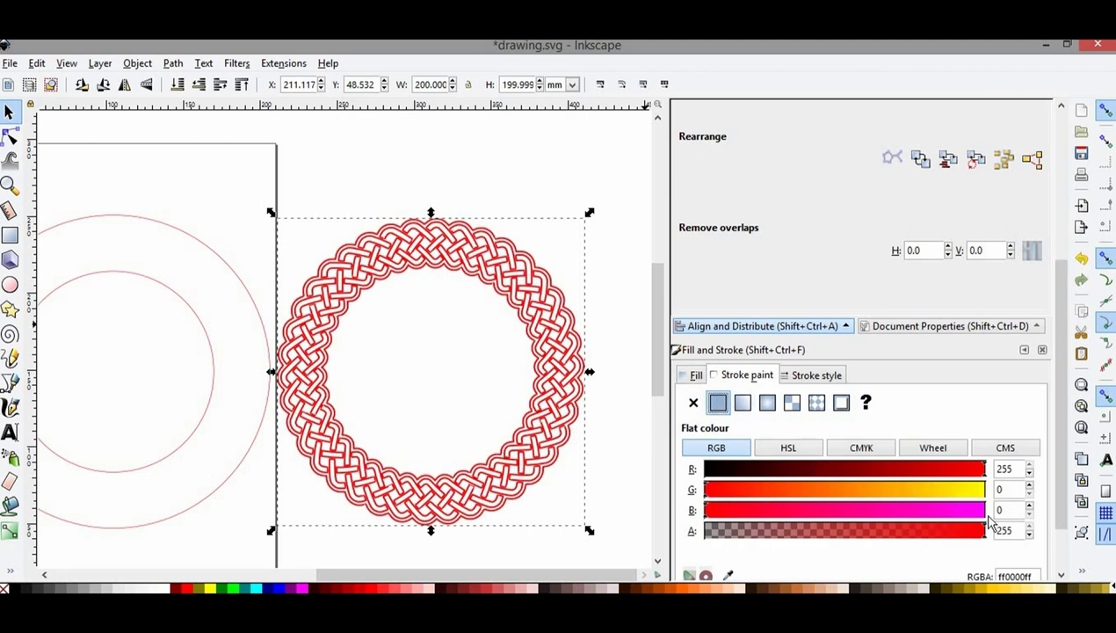
pyautogui.click(802, 378)
pyautogui.click(856, 400)
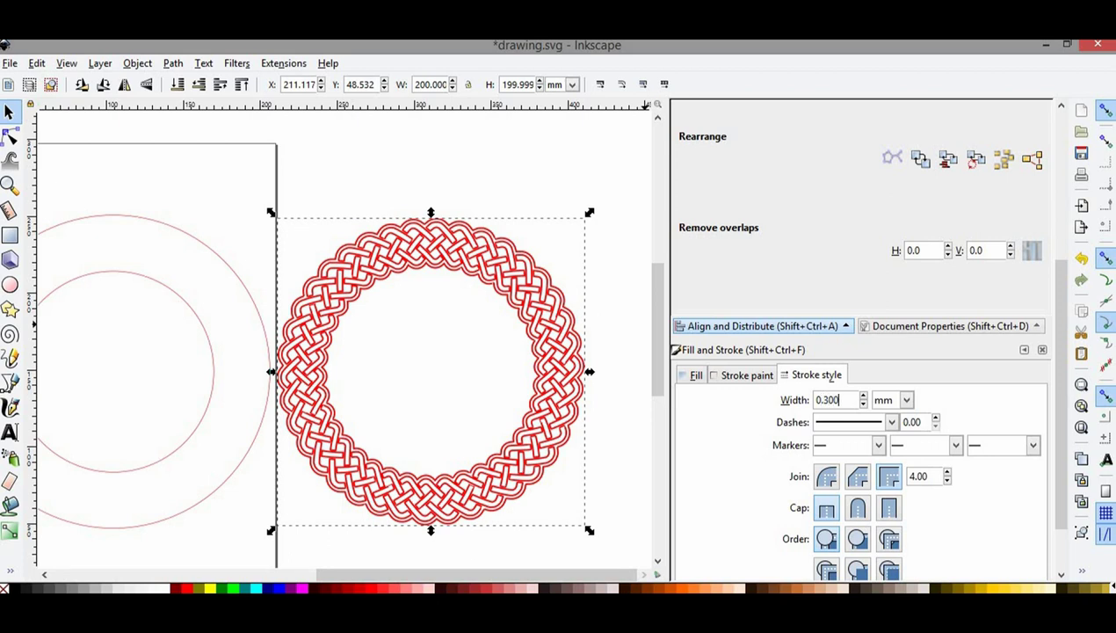
pyautogui.press('Return')
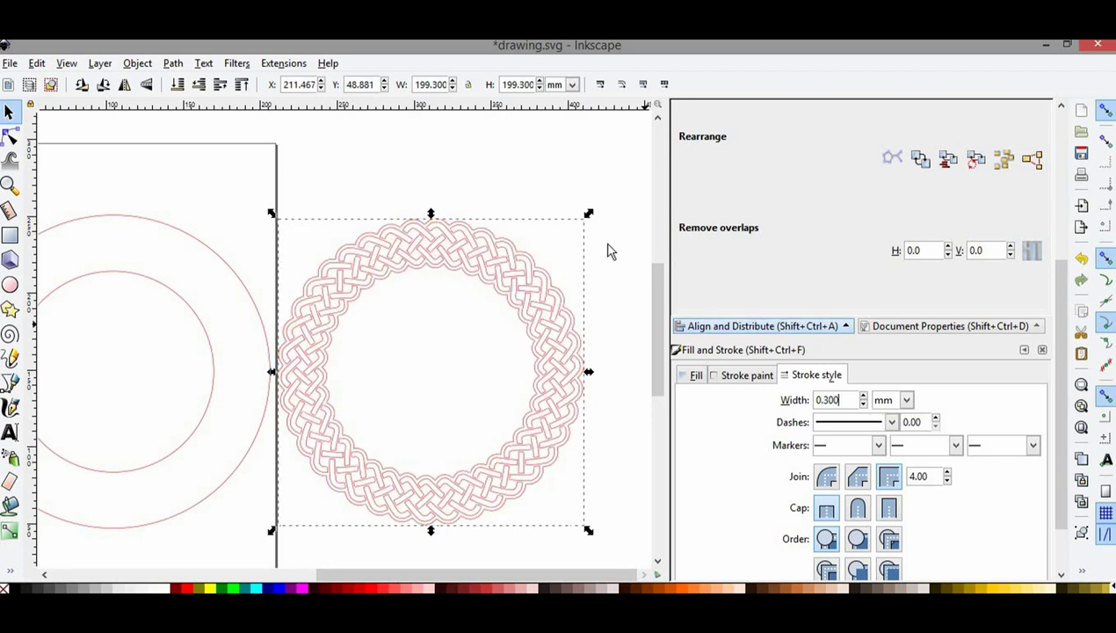
pyautogui.click(420, 182)
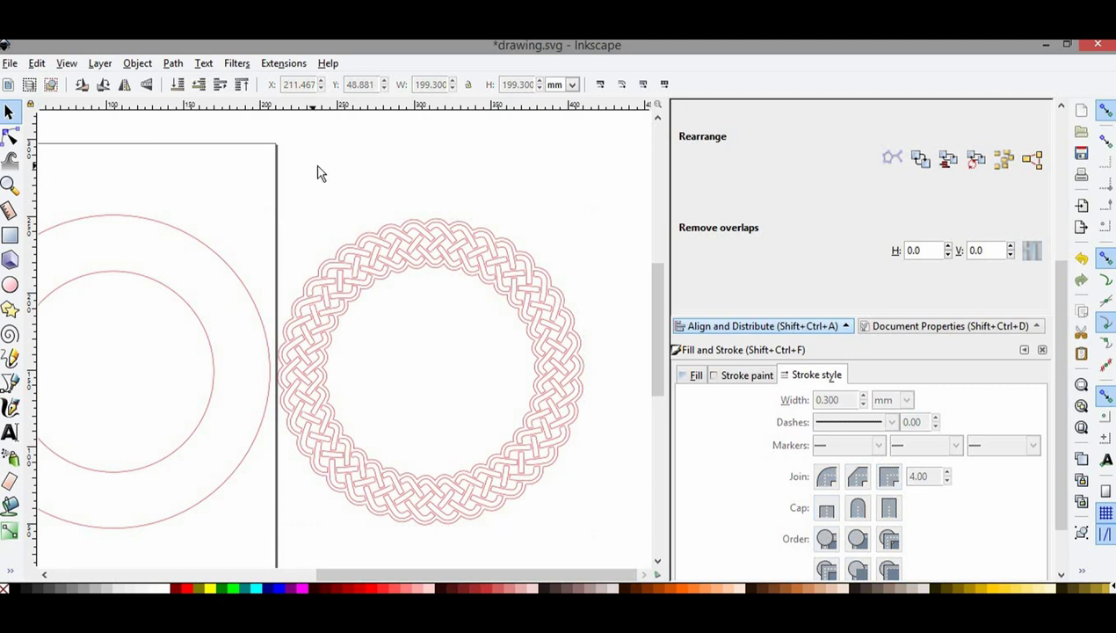
pyautogui.click(10, 482)
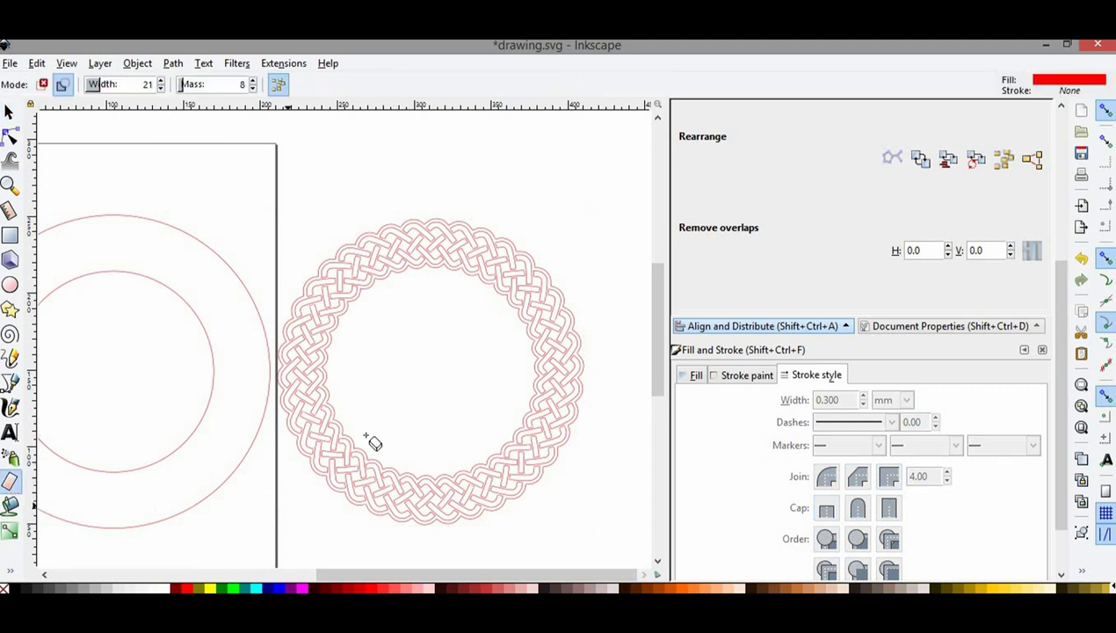
# Step: Erase a gap near the top of the ring and delete the top-right knot strands
pyautogui.moveTo(419, 247); pyautogui.dragTo(422, 246)
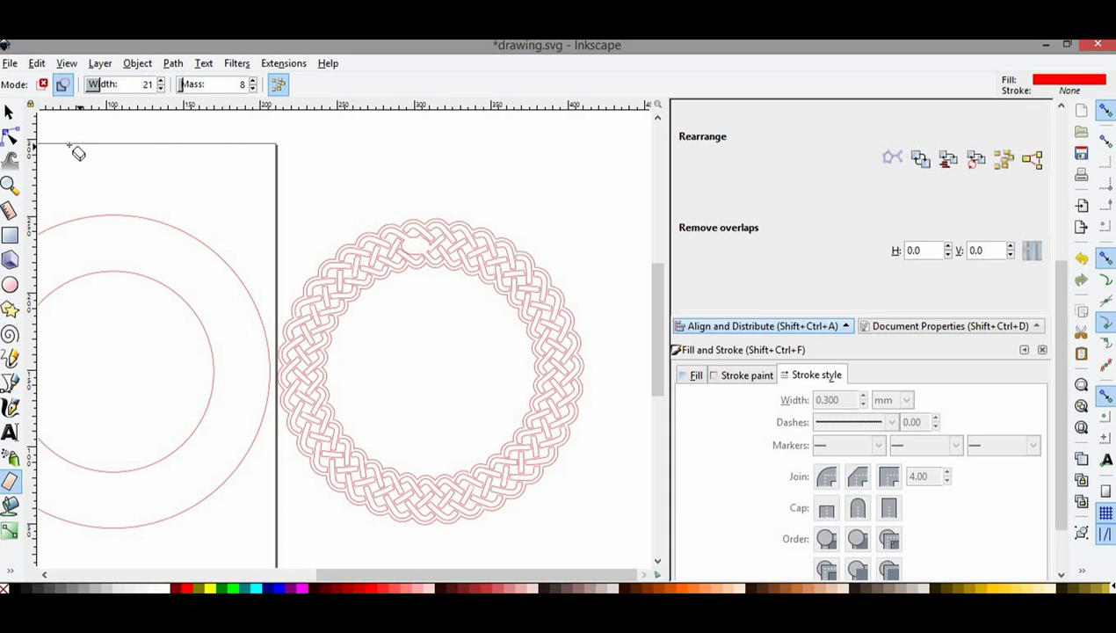
pyautogui.click(8, 106)
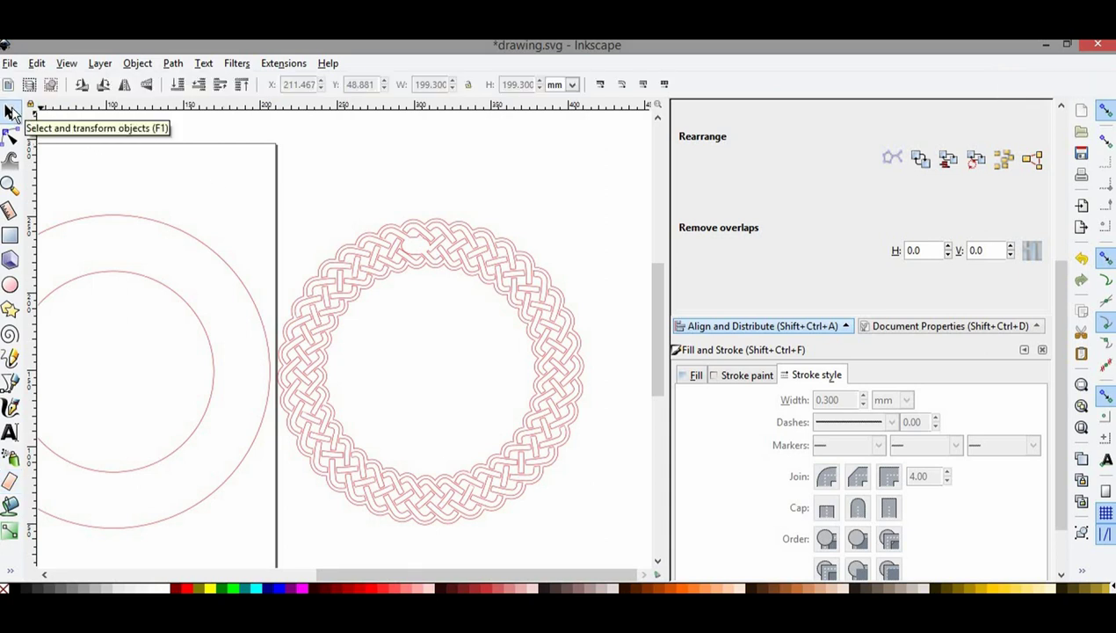
pyautogui.click(470, 244)
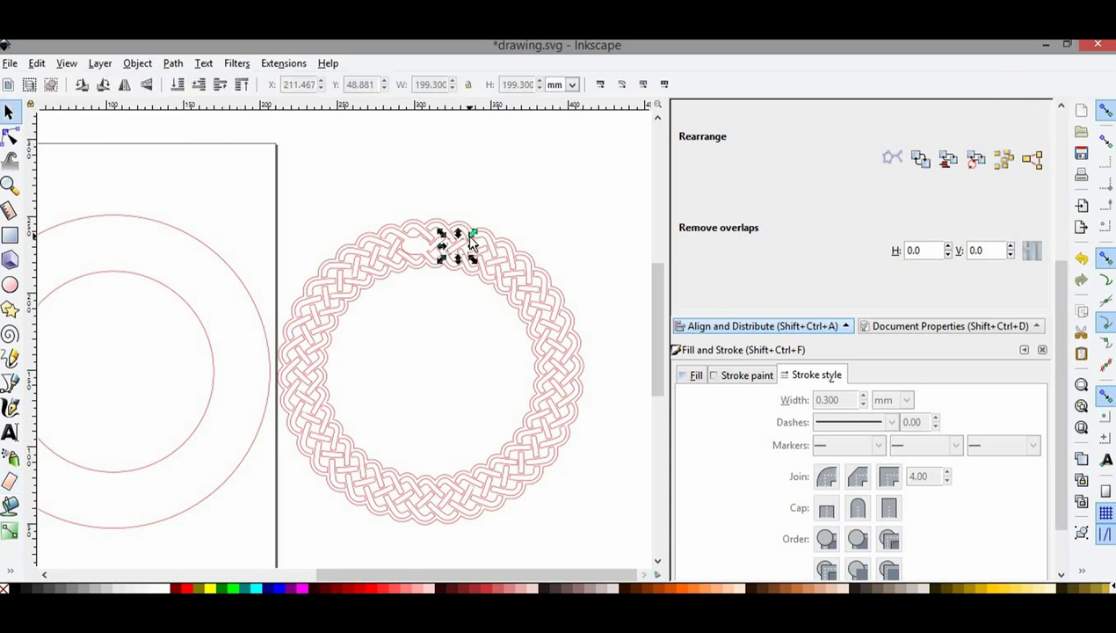
pyautogui.click(437, 199)
pyautogui.moveTo(361, 151)
pyautogui.mouseDown()
pyautogui.moveTo(429, 349)
pyautogui.moveTo(617, 383)
pyautogui.mouseUp()
pyautogui.rightClick(543, 303)
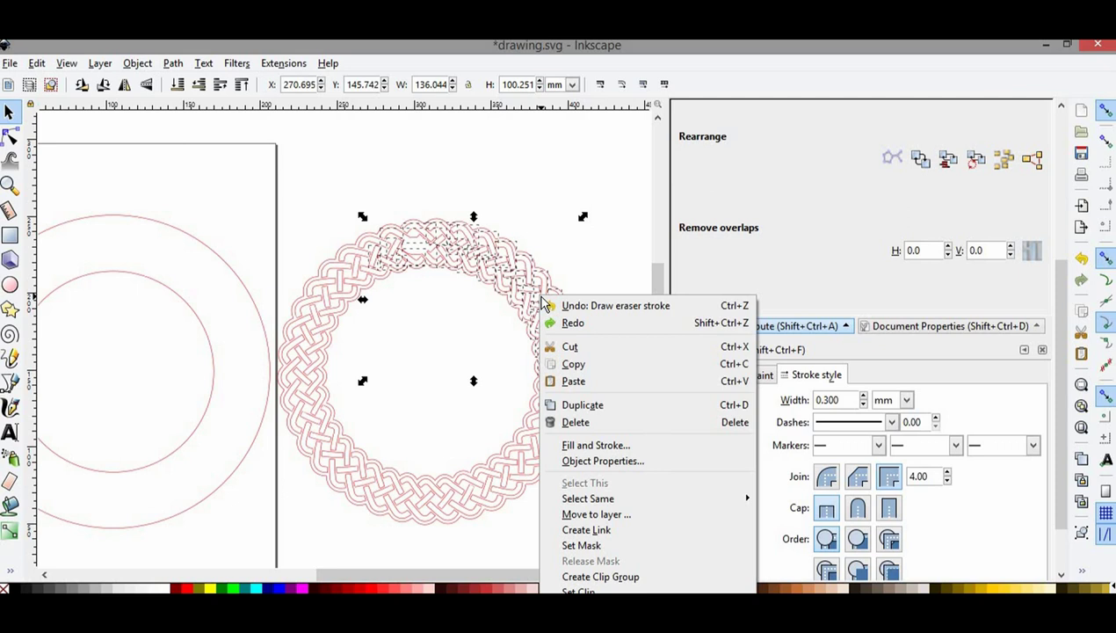
pyautogui.click(576, 421)
# Step: Delete the lower-right knot strands and the small leftover piece on the right
pyautogui.moveTo(397, 358); pyautogui.dragTo(620, 541)
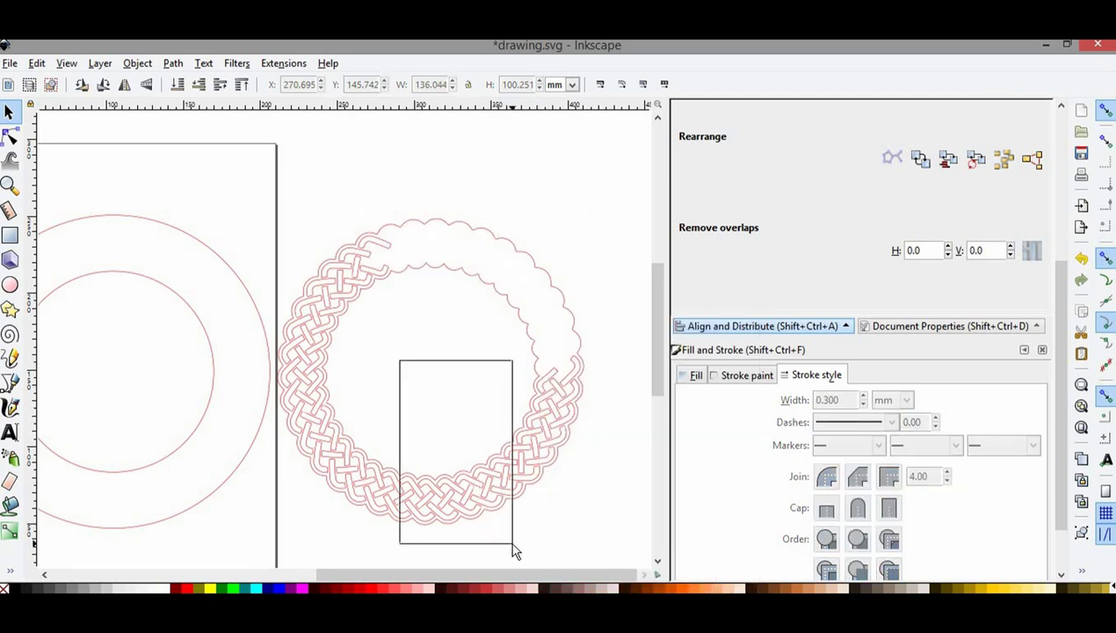
pyautogui.rightClick(552, 431)
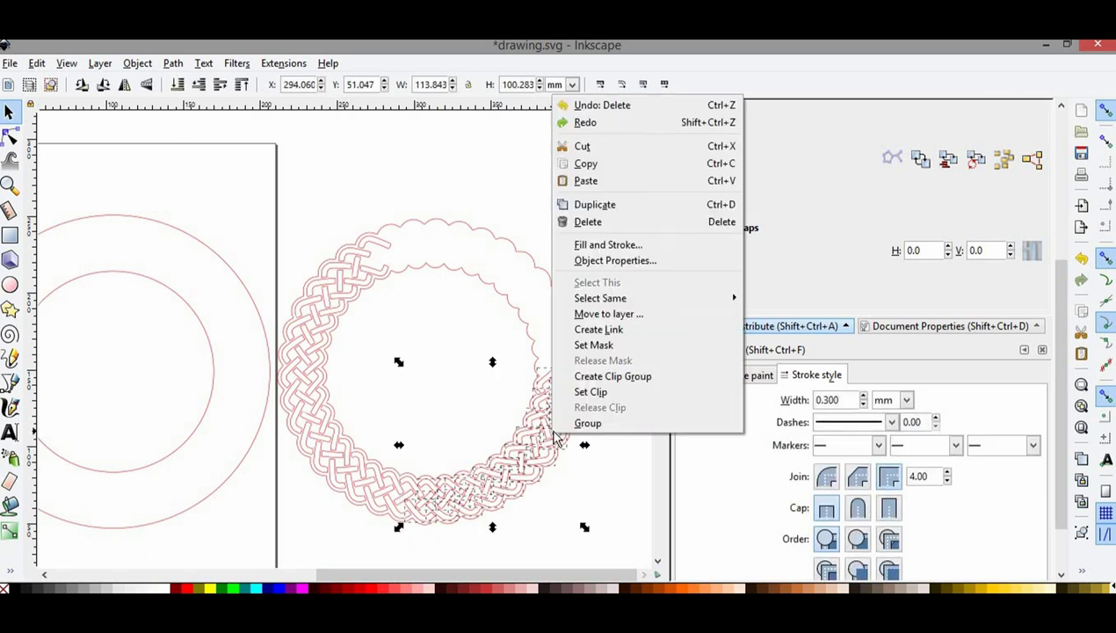
pyautogui.click(586, 222)
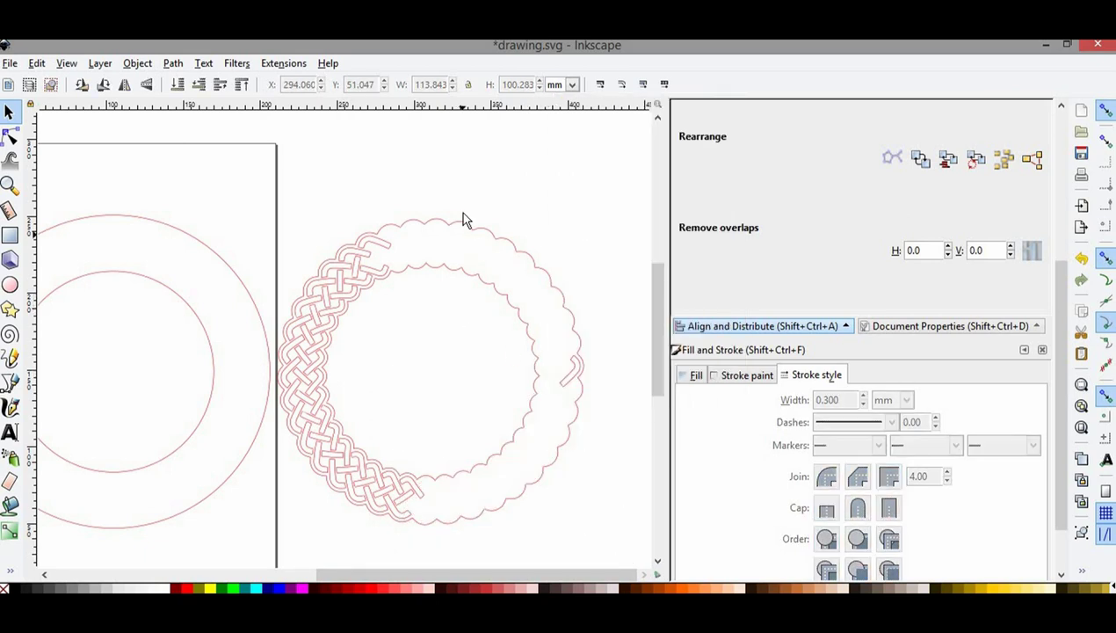
pyautogui.moveTo(463, 194); pyautogui.dragTo(641, 483)
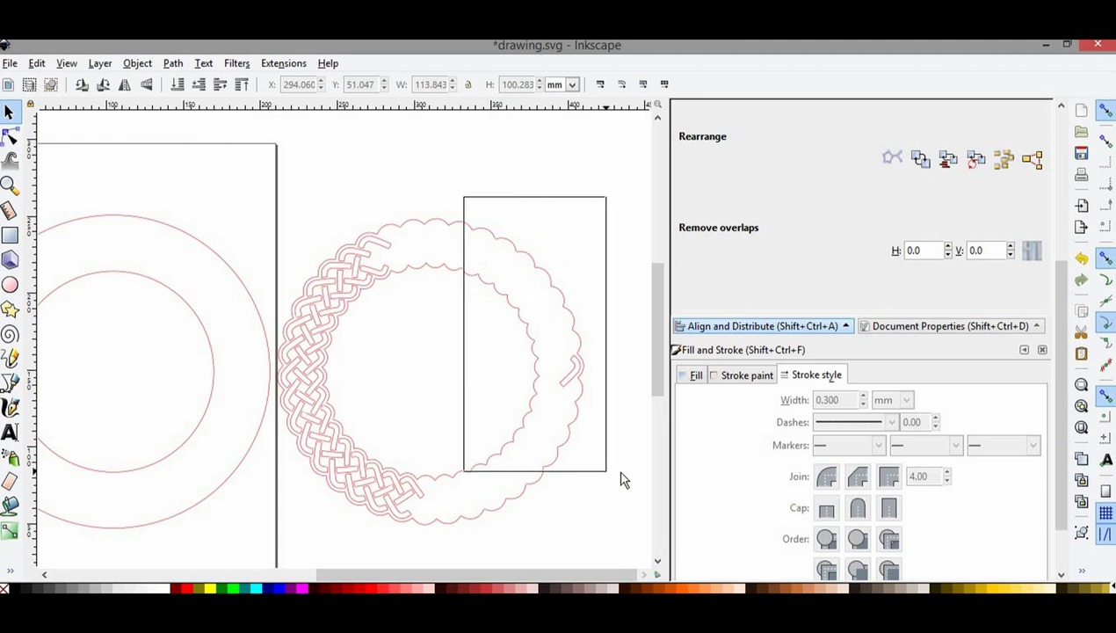
pyautogui.rightClick(572, 373)
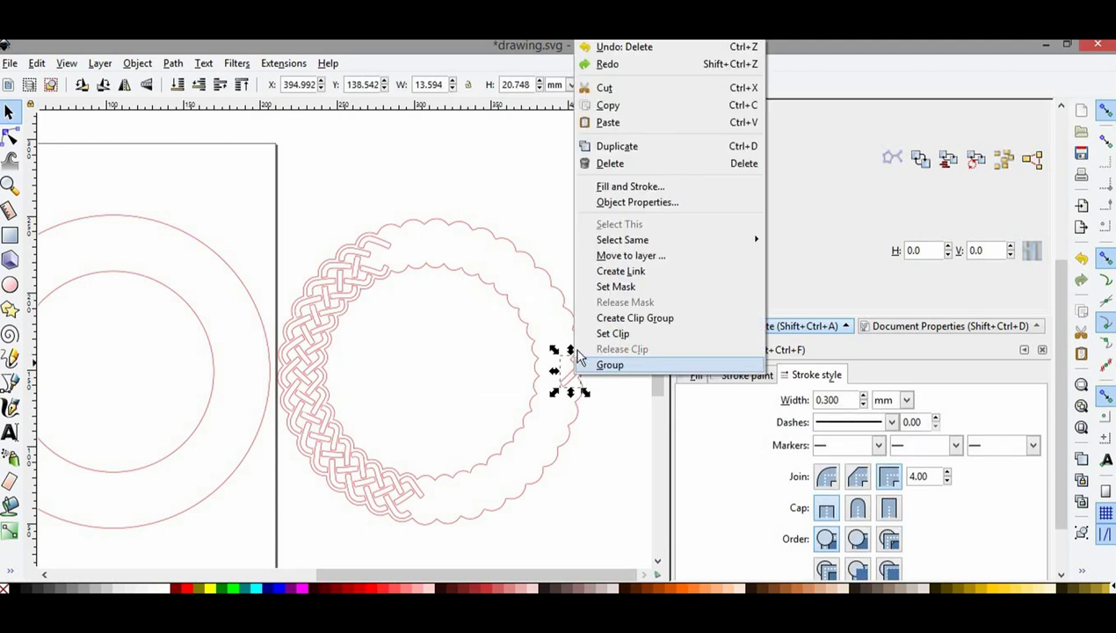
pyautogui.click(629, 165)
# Step: Delete the knot strands on the left half and along the bottom
pyautogui.moveTo(234, 191); pyautogui.dragTo(523, 449)
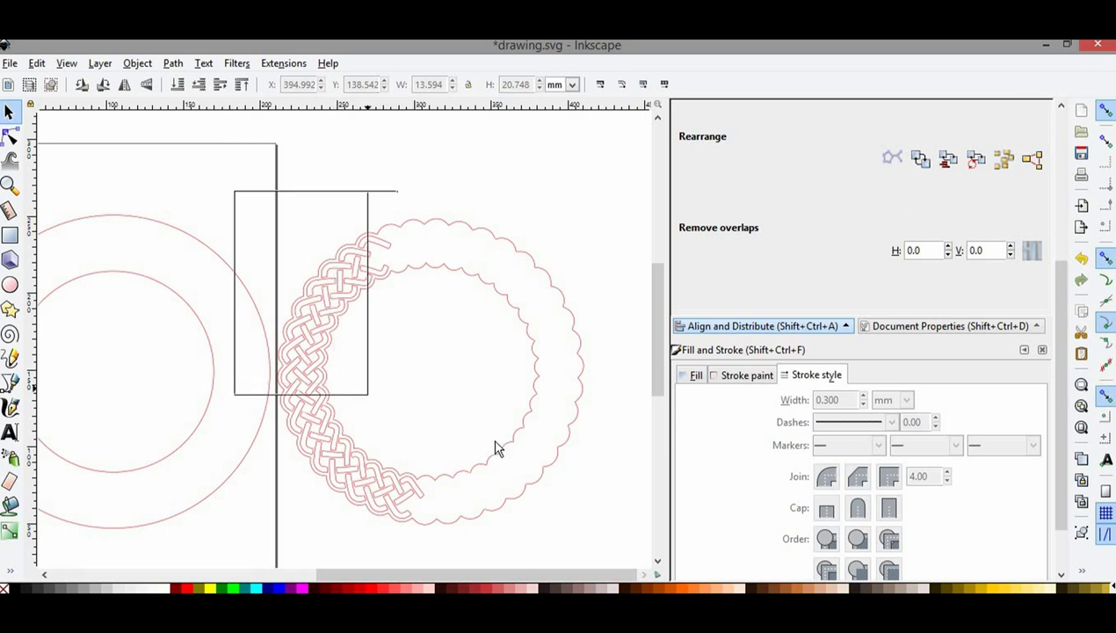
pyautogui.rightClick(316, 309)
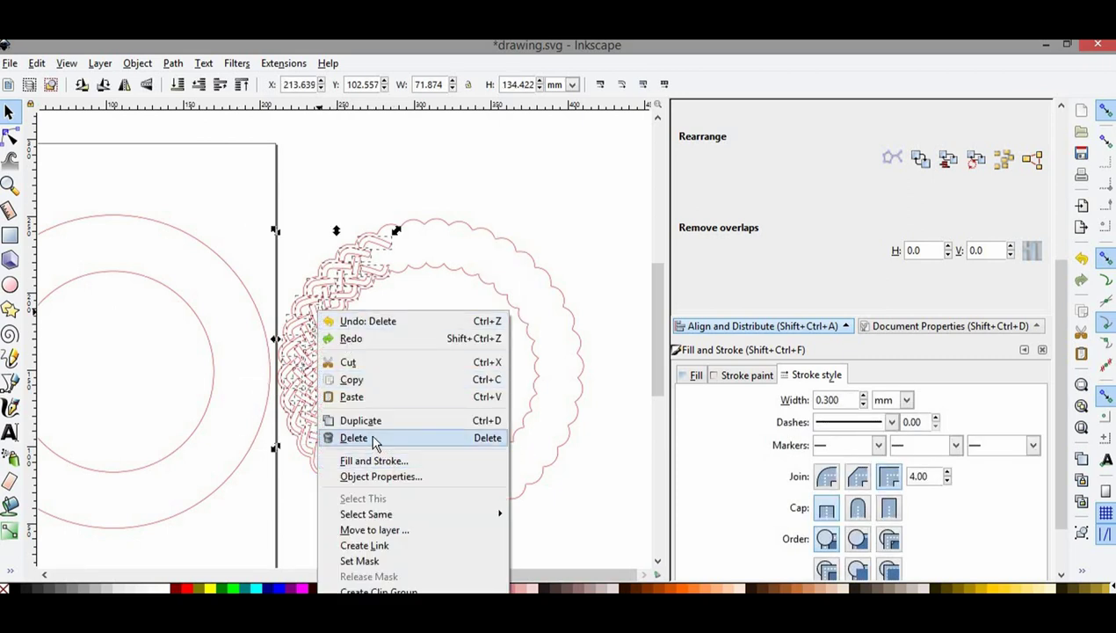
pyautogui.click(373, 438)
pyautogui.moveTo(242, 336); pyautogui.dragTo(477, 558)
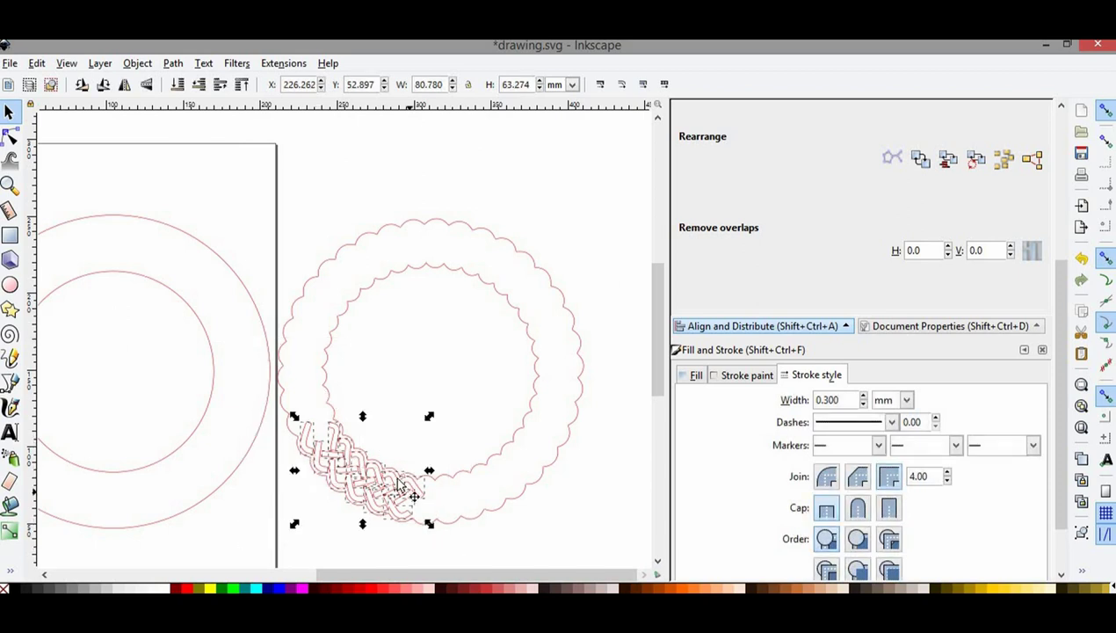
pyautogui.rightClick(395, 482)
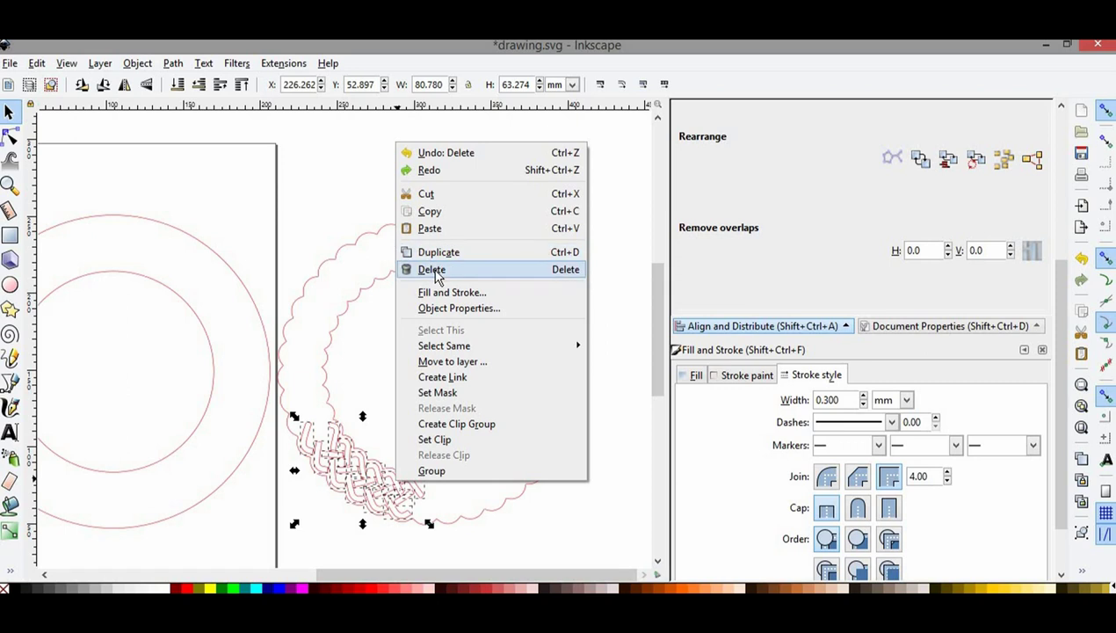
pyautogui.click(432, 270)
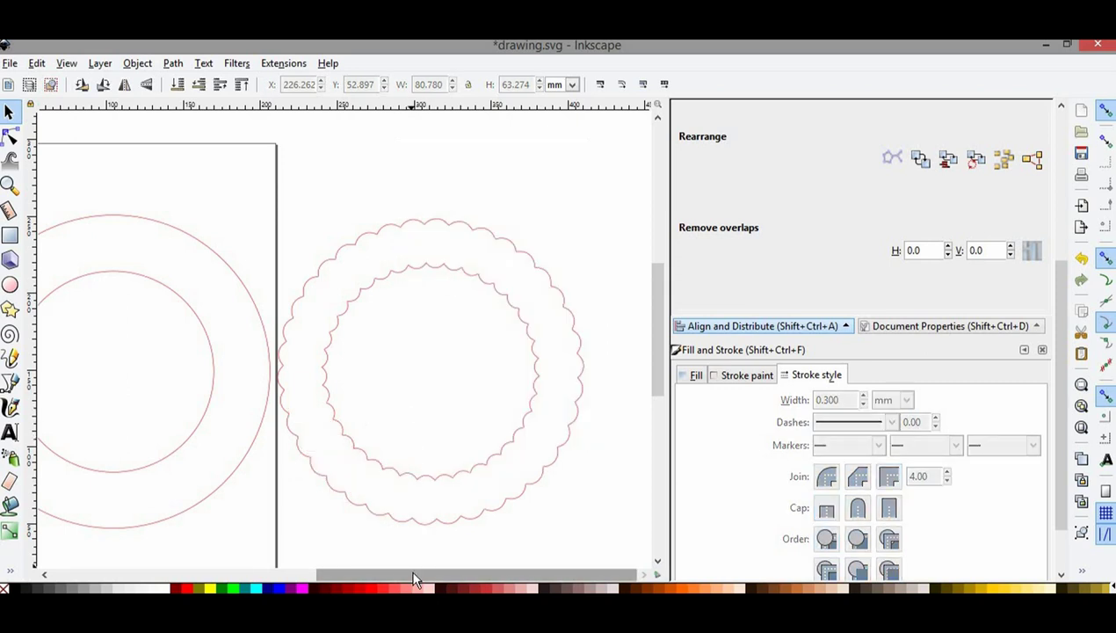
pyautogui.moveTo(413, 576); pyautogui.dragTo(296, 567)
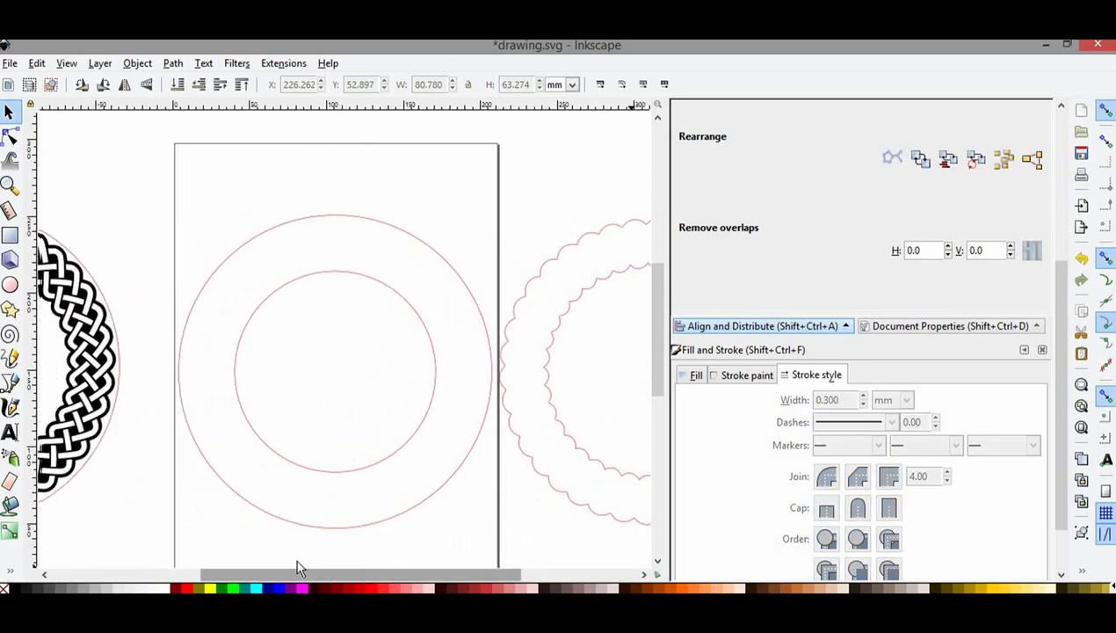
pyautogui.click(115, 399)
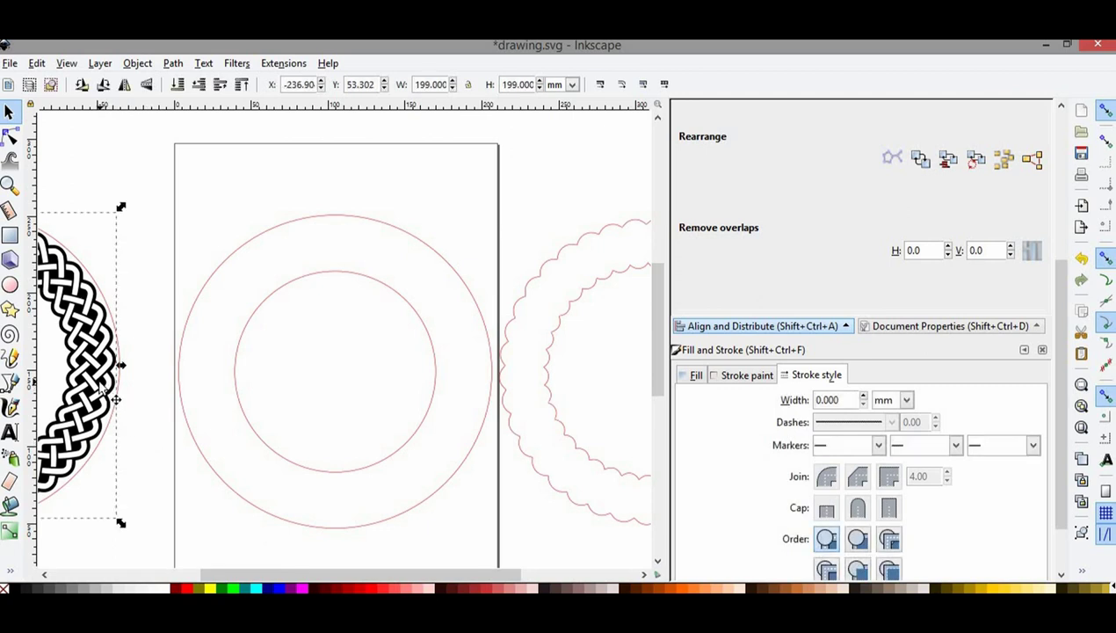
pyautogui.moveTo(115, 399)
pyautogui.mouseDown()
pyautogui.moveTo(685, 397)
pyautogui.moveTo(630, 410)
pyautogui.moveTo(612, 397)
pyautogui.mouseUp()
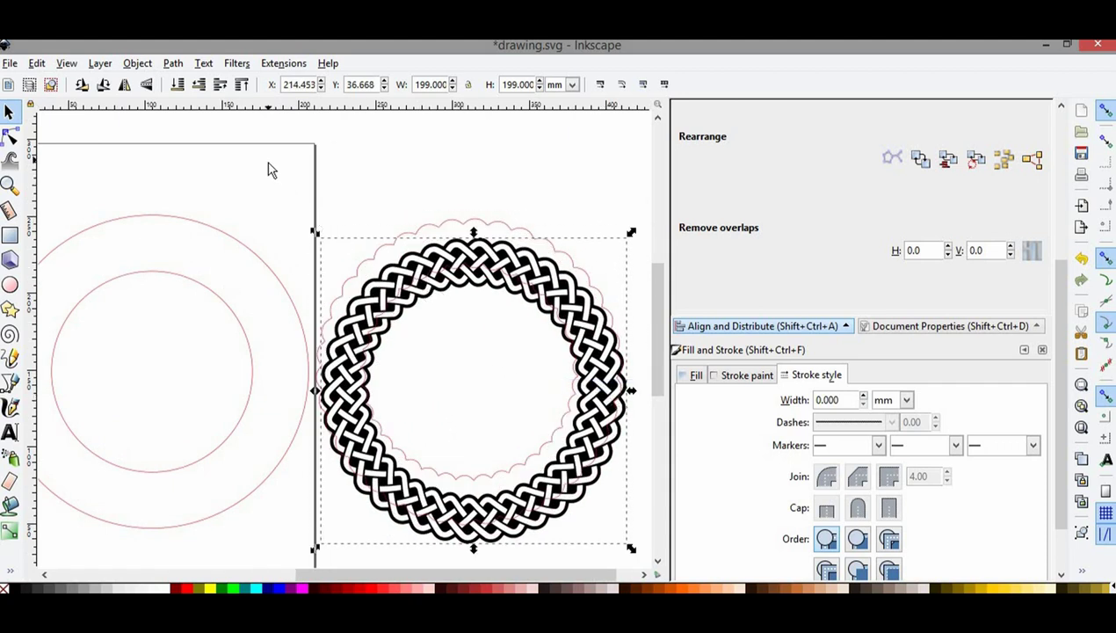
pyautogui.moveTo(271, 169); pyautogui.dragTo(646, 561)
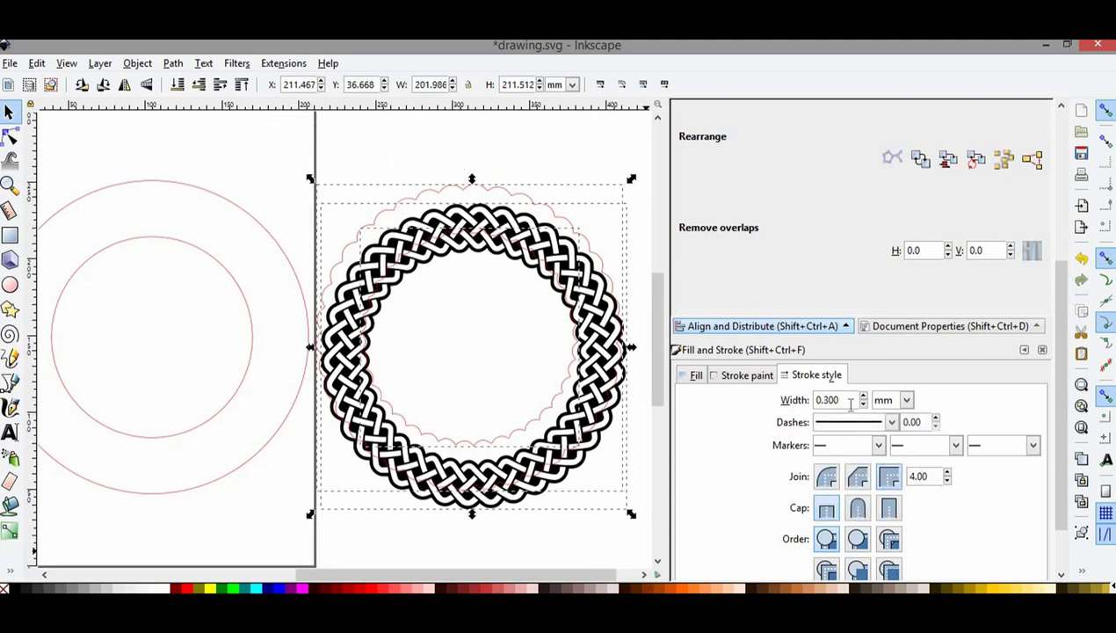
pyautogui.scroll(-1, 799, 334)
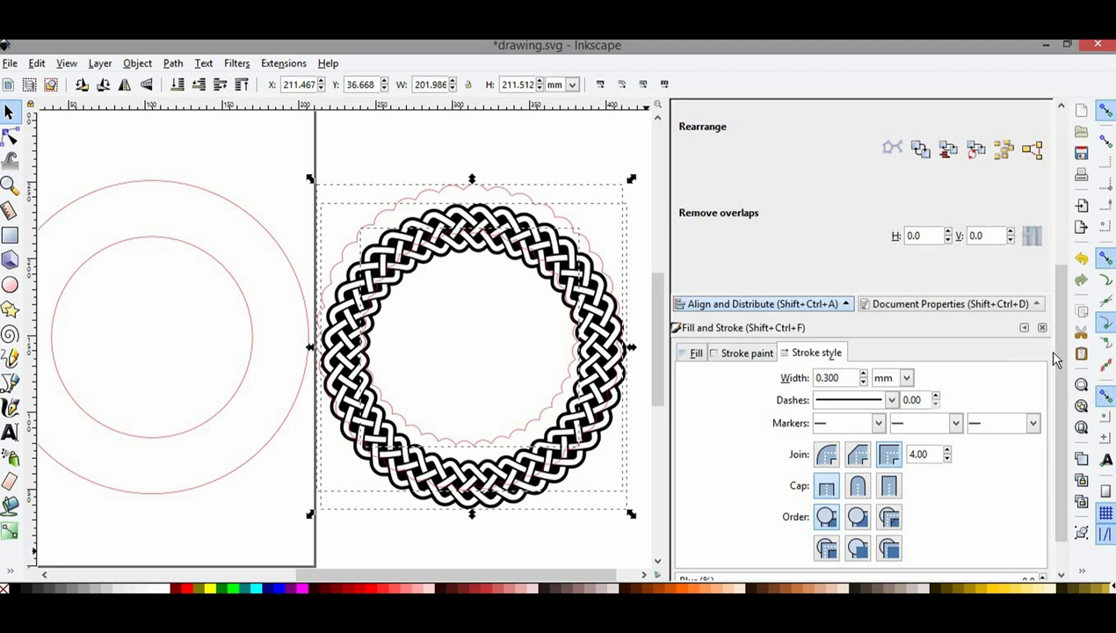
pyautogui.moveTo(1051, 353); pyautogui.dragTo(1050, 189)
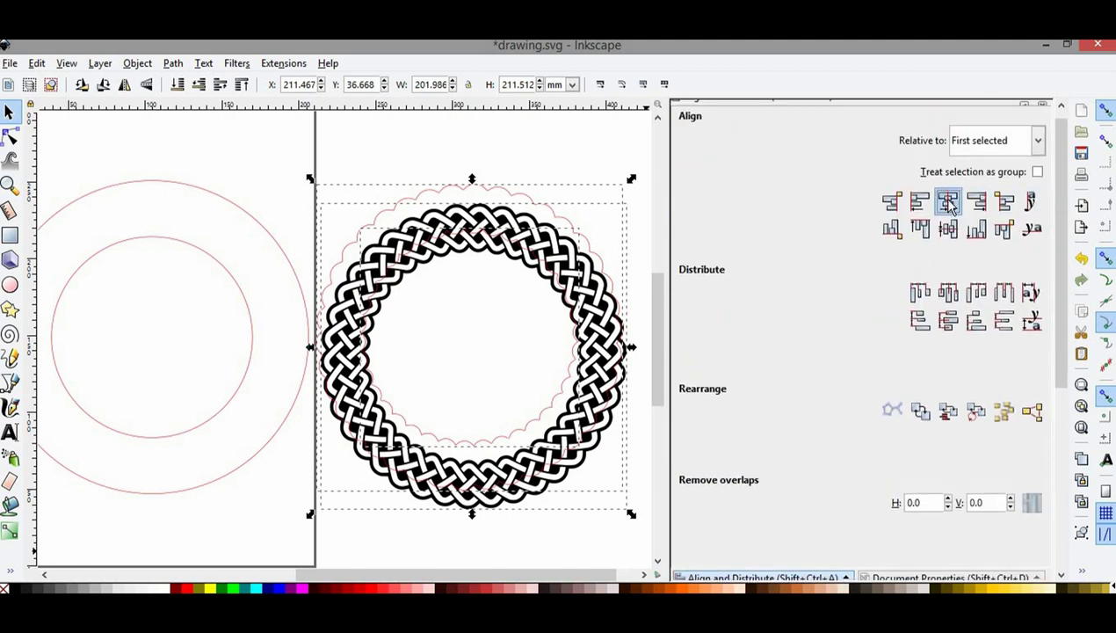
# Step: Centre the knot and pink outline on both axes, then shift the knot ring right
pyautogui.click(948, 201)
pyautogui.click(948, 228)
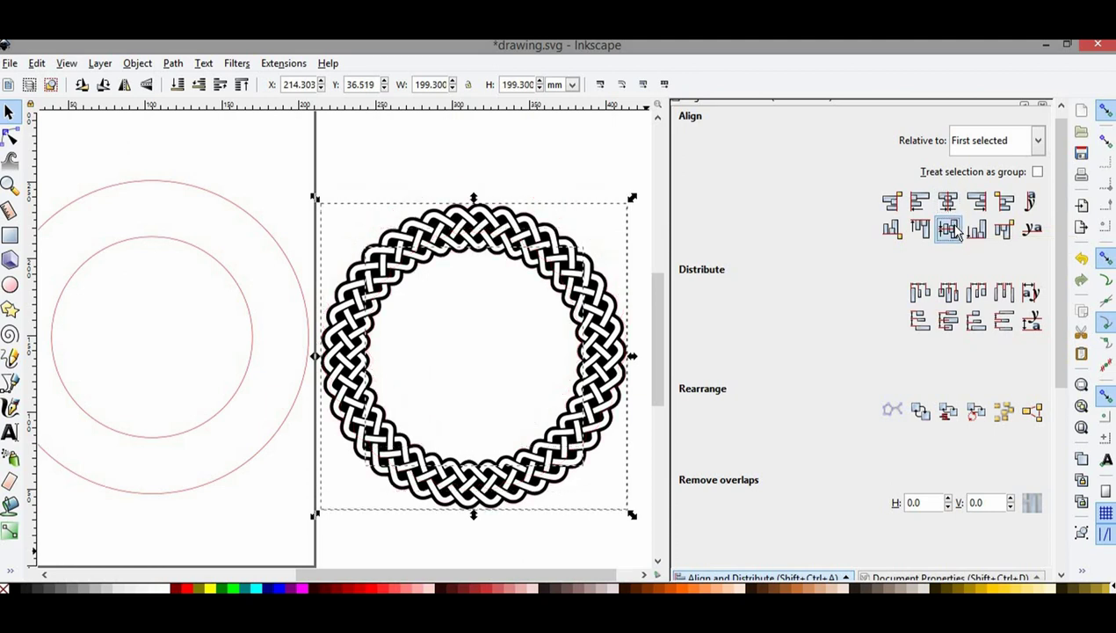
pyautogui.click(564, 169)
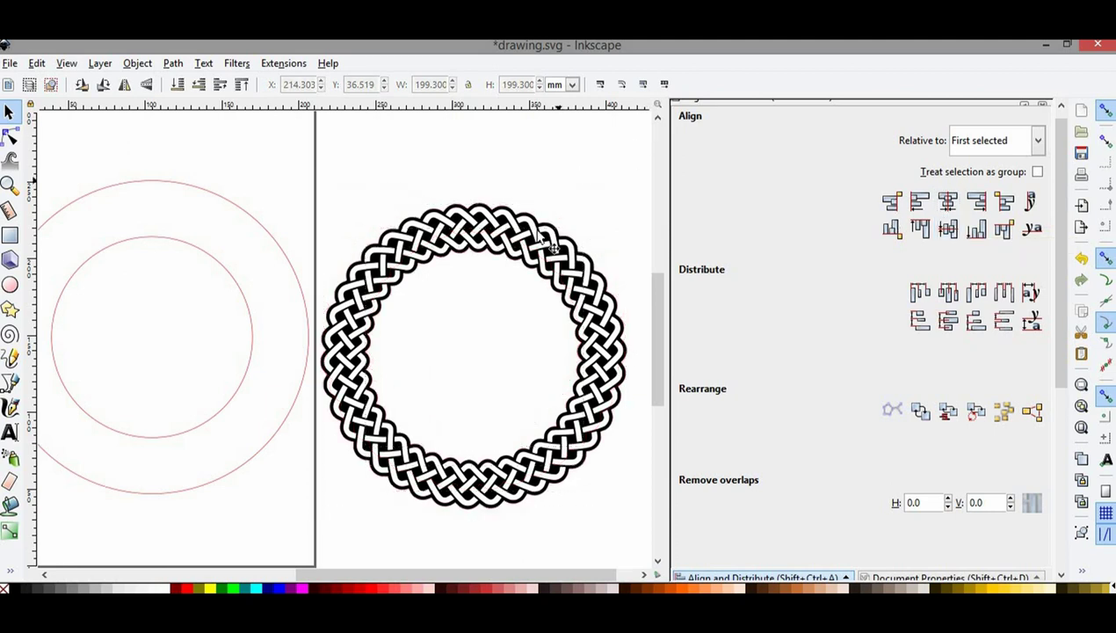
pyautogui.click(525, 240)
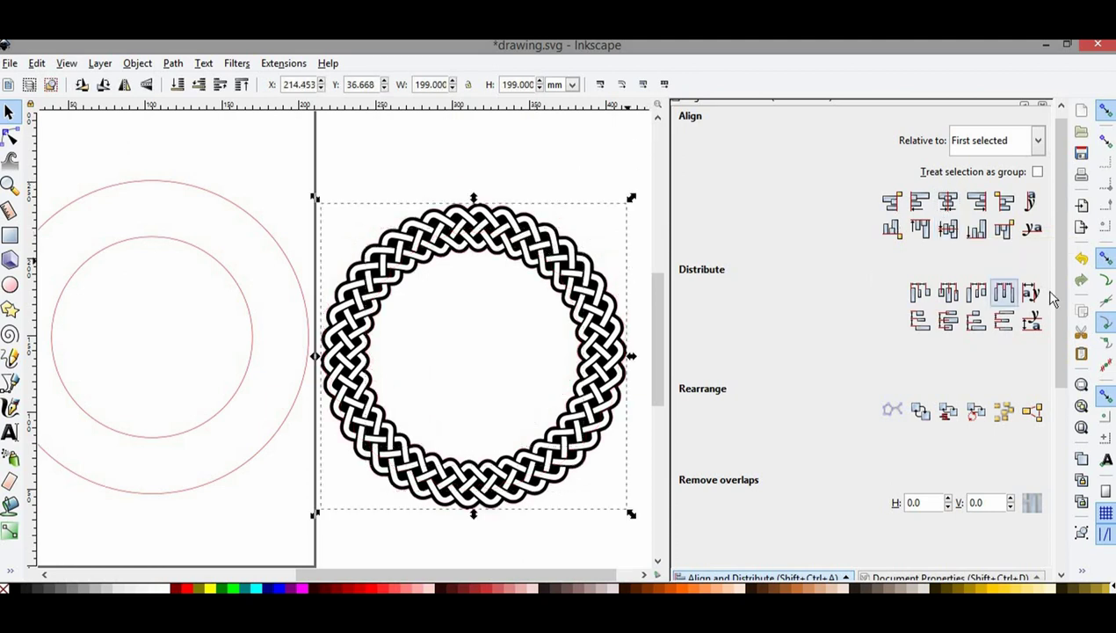
pyautogui.scroll(-2, 1065, 310)
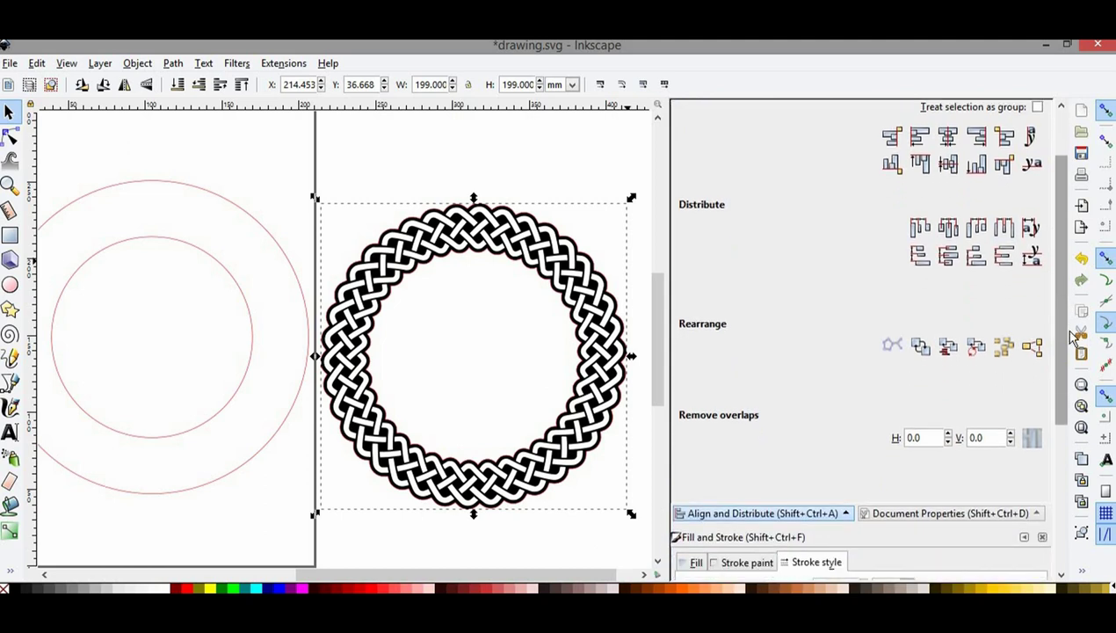
pyautogui.scroll(-1, 1072, 341)
pyautogui.scroll(-1, 1073, 343)
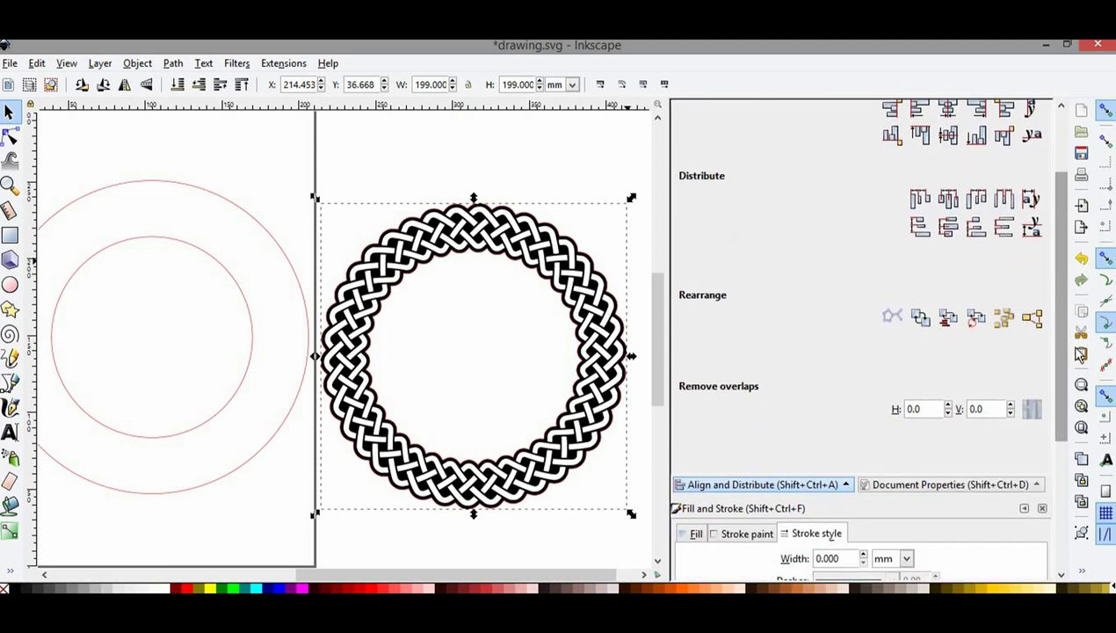
pyautogui.click(608, 367)
pyautogui.click(608, 367)
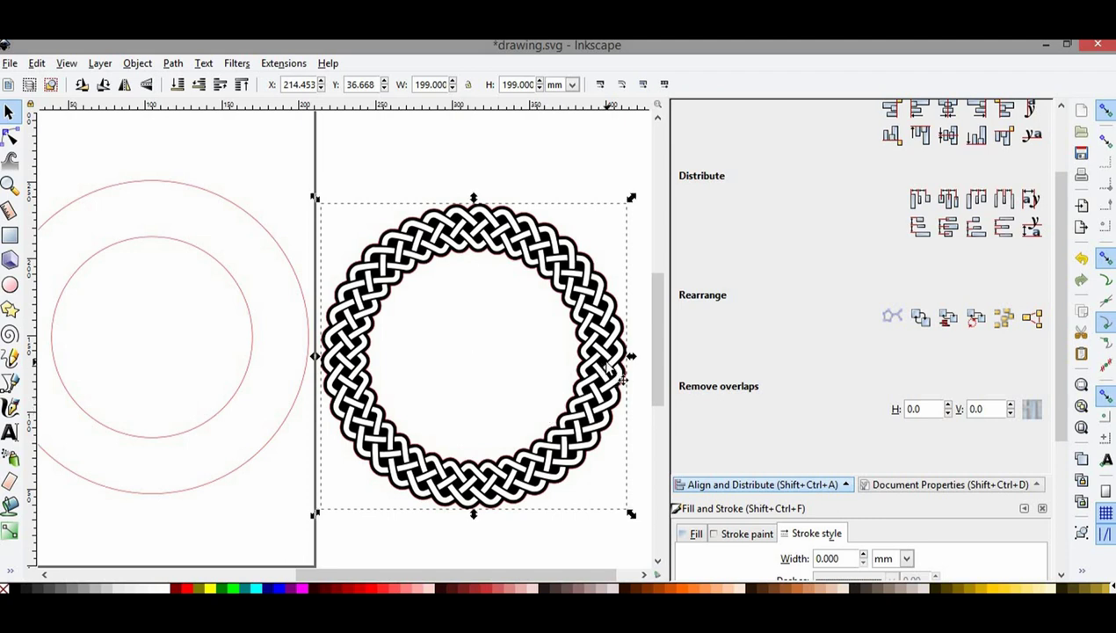
pyautogui.moveTo(608, 367); pyautogui.dragTo(621, 376)
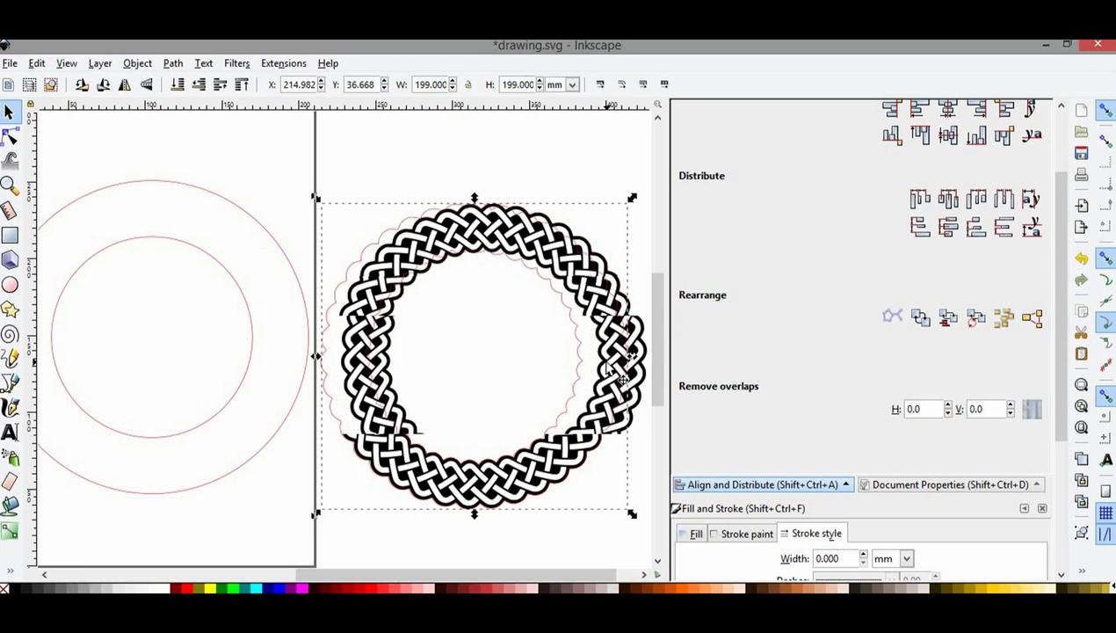
pyautogui.moveTo(622, 378); pyautogui.dragTo(622, 379)
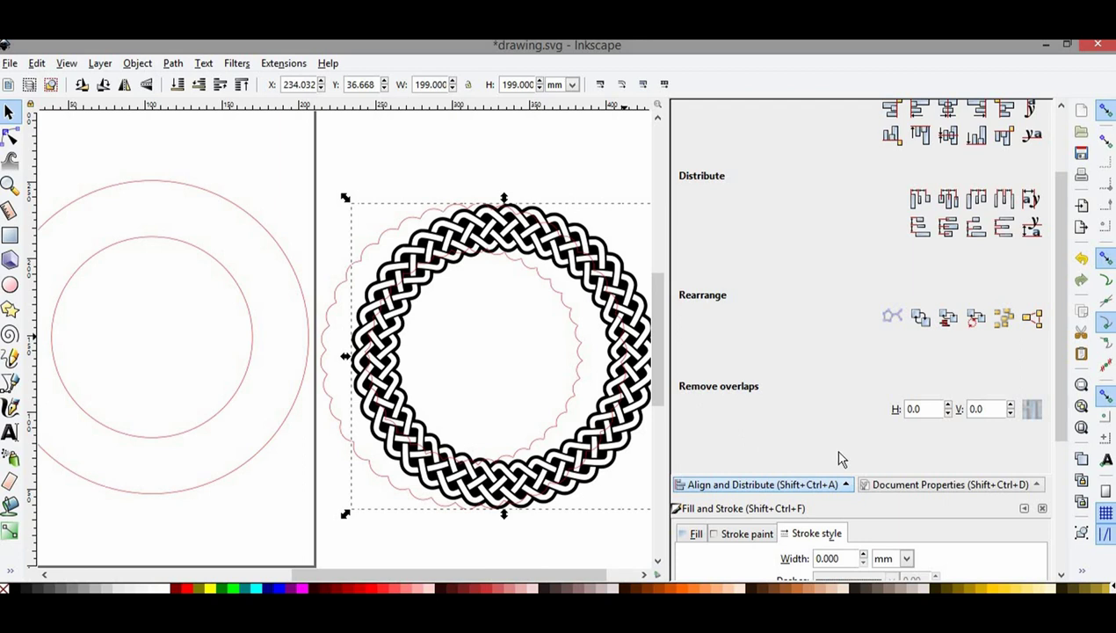
pyautogui.moveTo(1059, 428); pyautogui.dragTo(1070, 538)
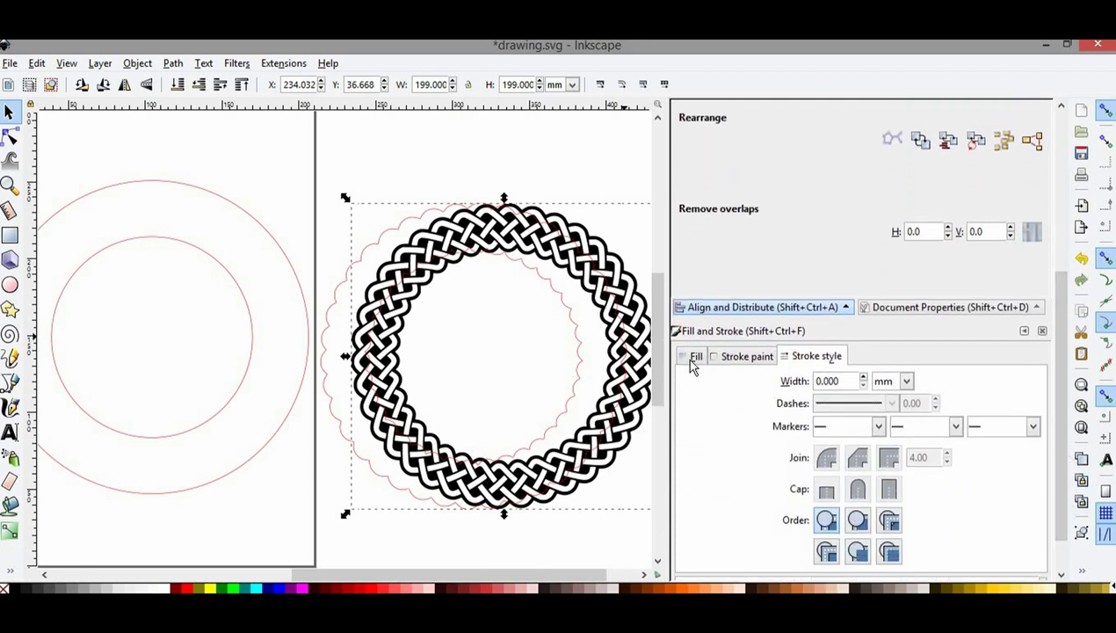
# Step: Change the knot ring's stroke to flat pure blue 0000ffff
pyautogui.click(690, 357)
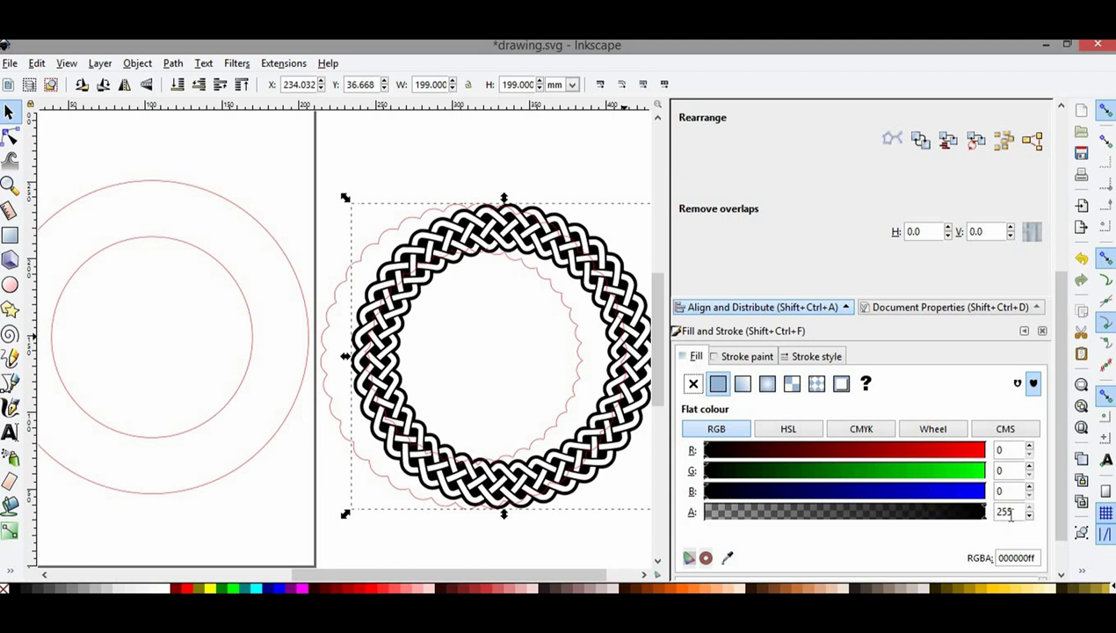
pyautogui.click(754, 362)
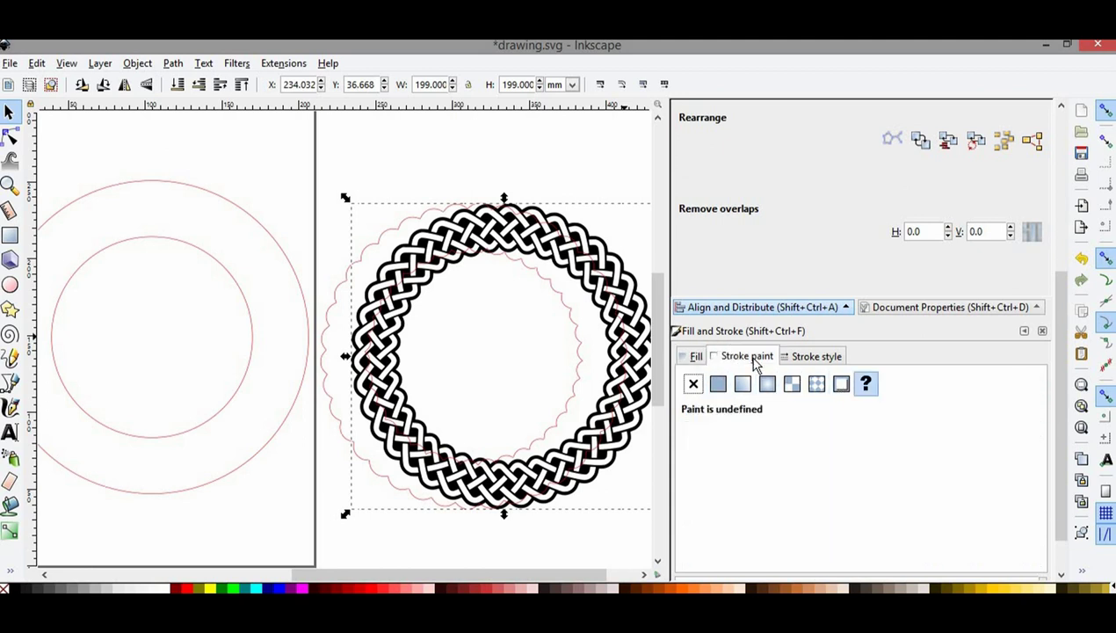
pyautogui.click(718, 384)
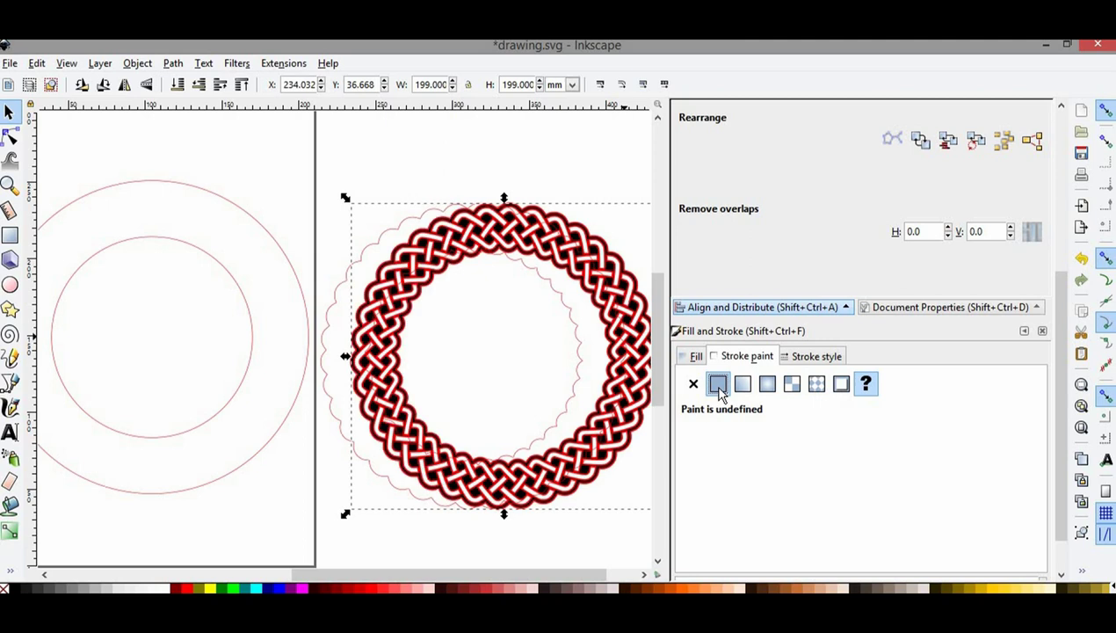
pyautogui.click(930, 430)
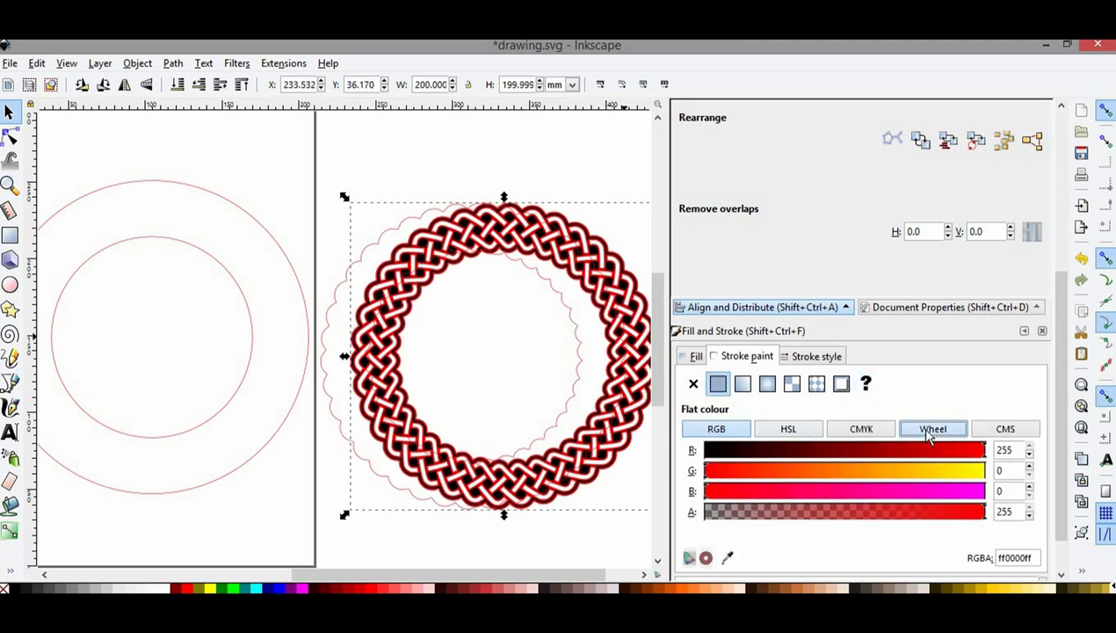
pyautogui.click(839, 512)
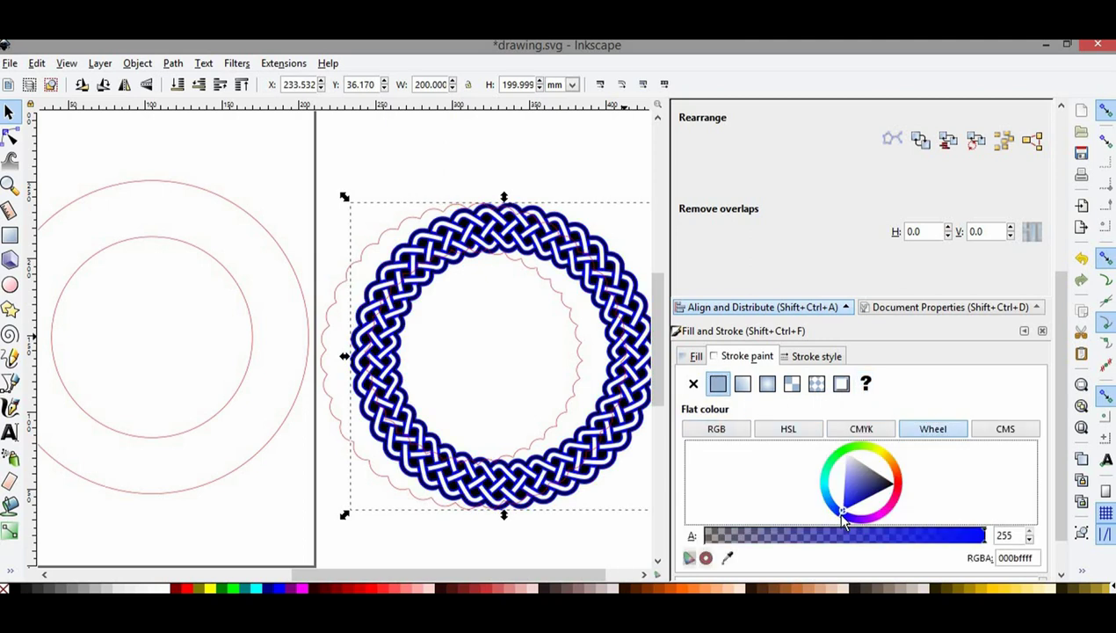
pyautogui.click(721, 432)
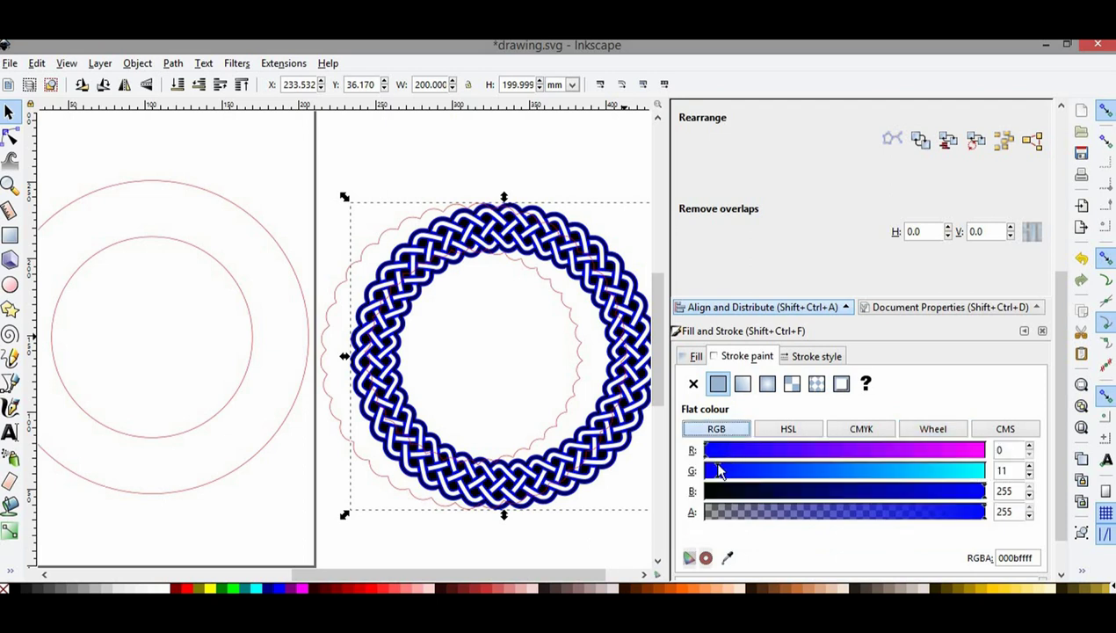
pyautogui.moveTo(698, 471); pyautogui.dragTo(692, 473)
# Step: Set the knot ring's stroke width to 0.200 mm
pyautogui.click(814, 358)
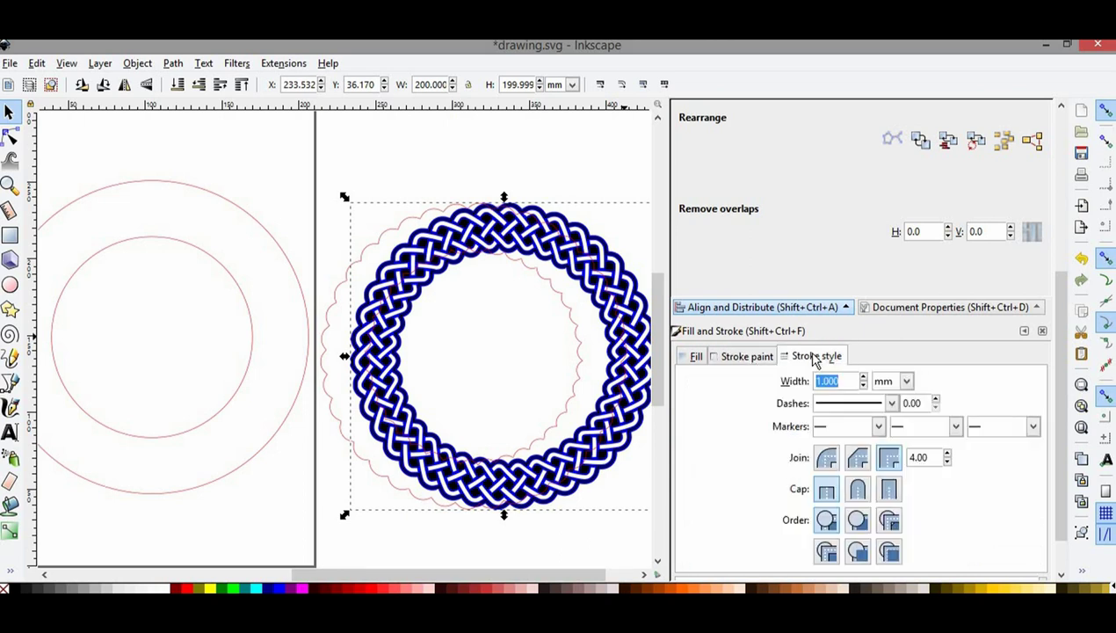
pyautogui.click(852, 384)
pyautogui.write('0.200')
pyautogui.press('Return')
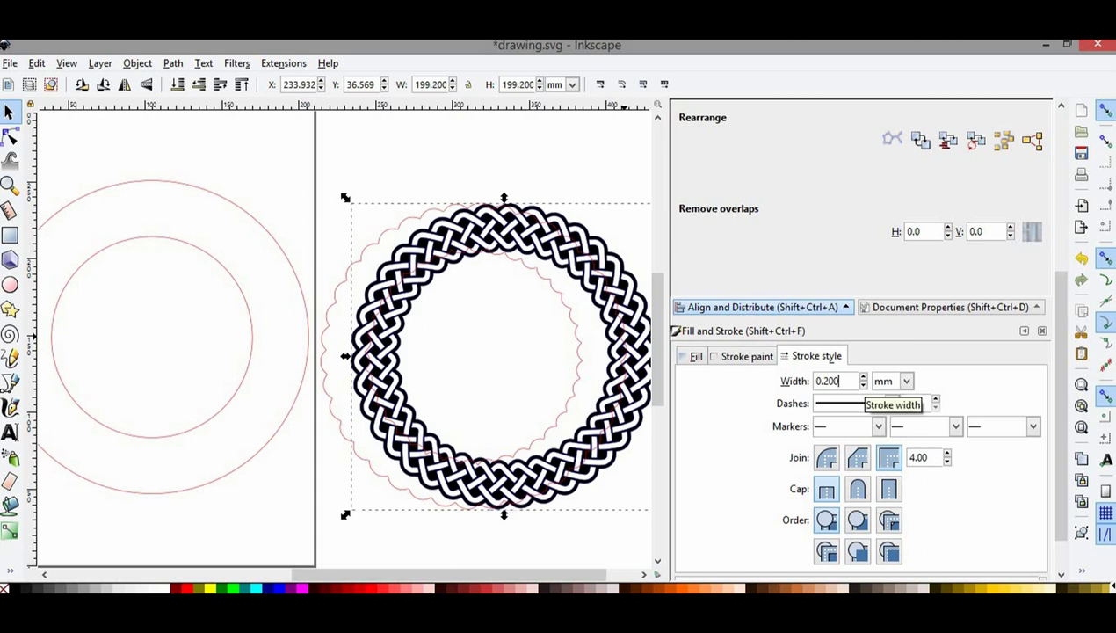
pyautogui.click(829, 381)
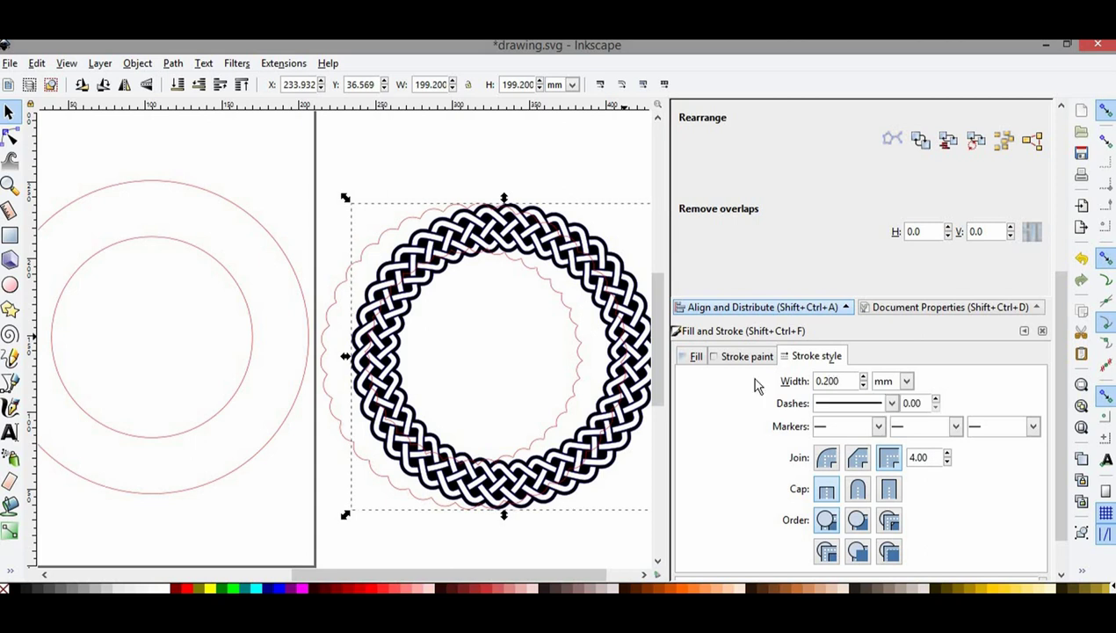
pyautogui.click(457, 158)
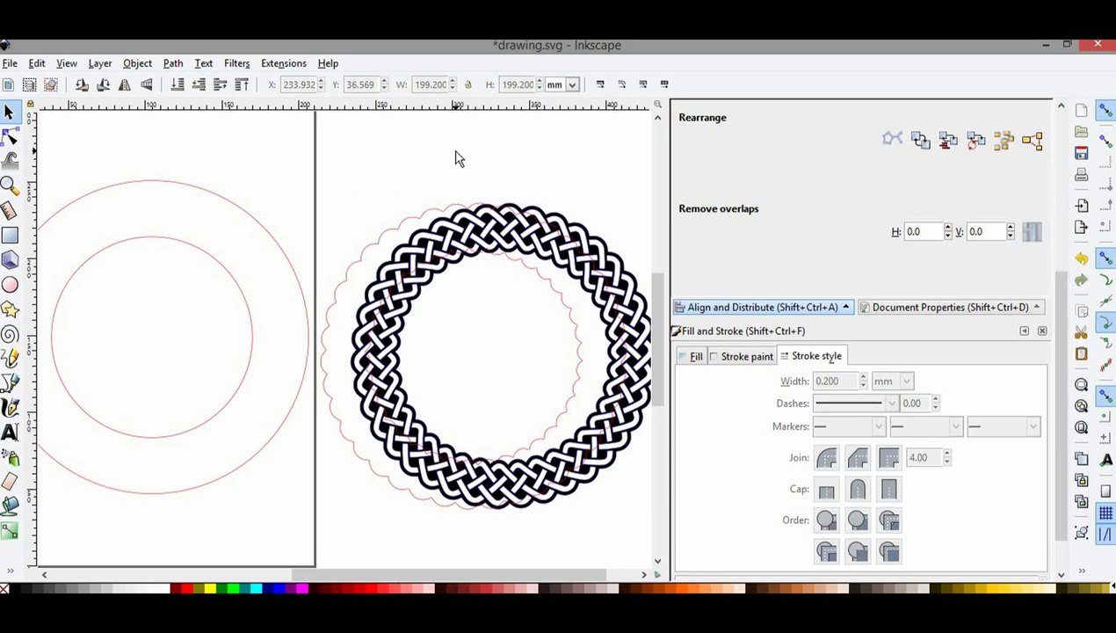
# Step: Select the knot ring and pink scalloped outline and centre them on both axes
pyautogui.click(470, 219)
pyautogui.moveTo(470, 220); pyautogui.dragTo(503, 221)
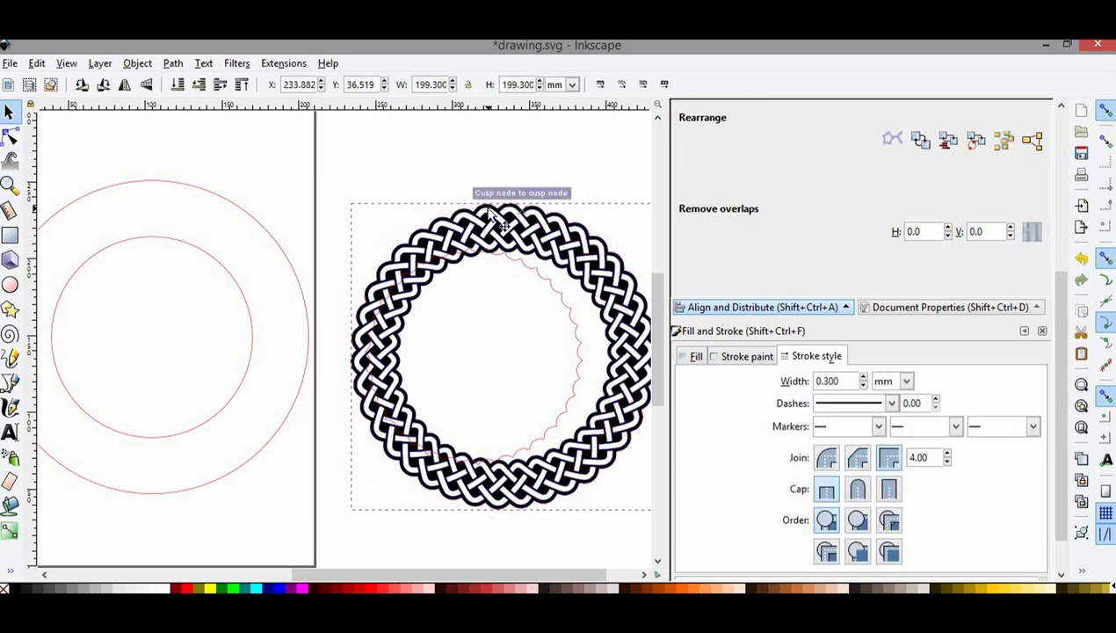
pyautogui.moveTo(290, 143); pyautogui.dragTo(485, 447)
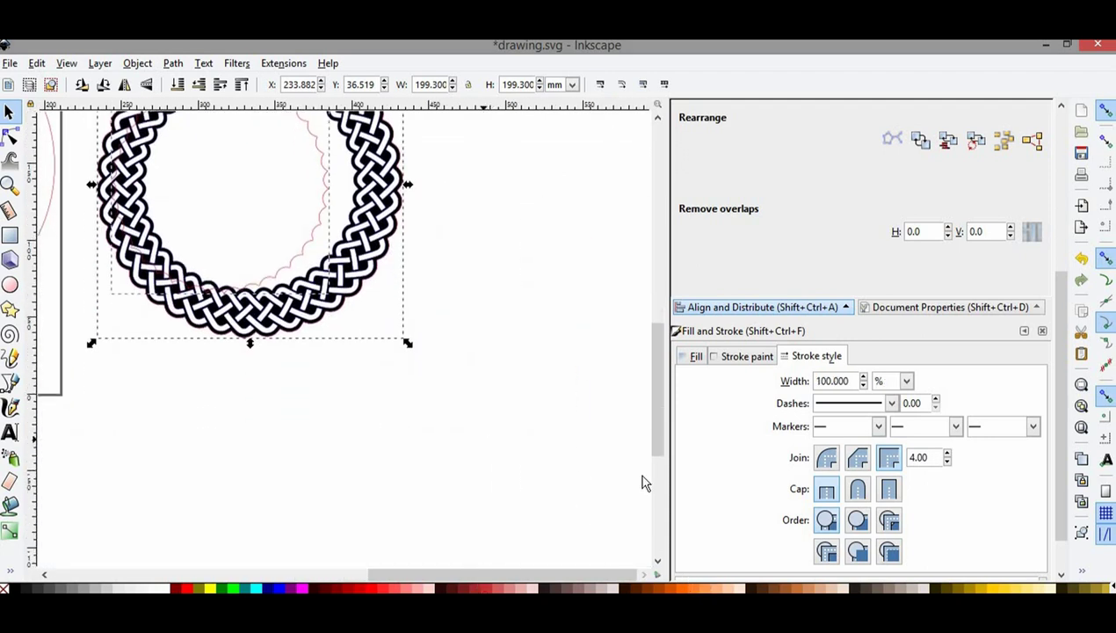
pyautogui.moveTo(654, 456); pyautogui.dragTo(639, 407)
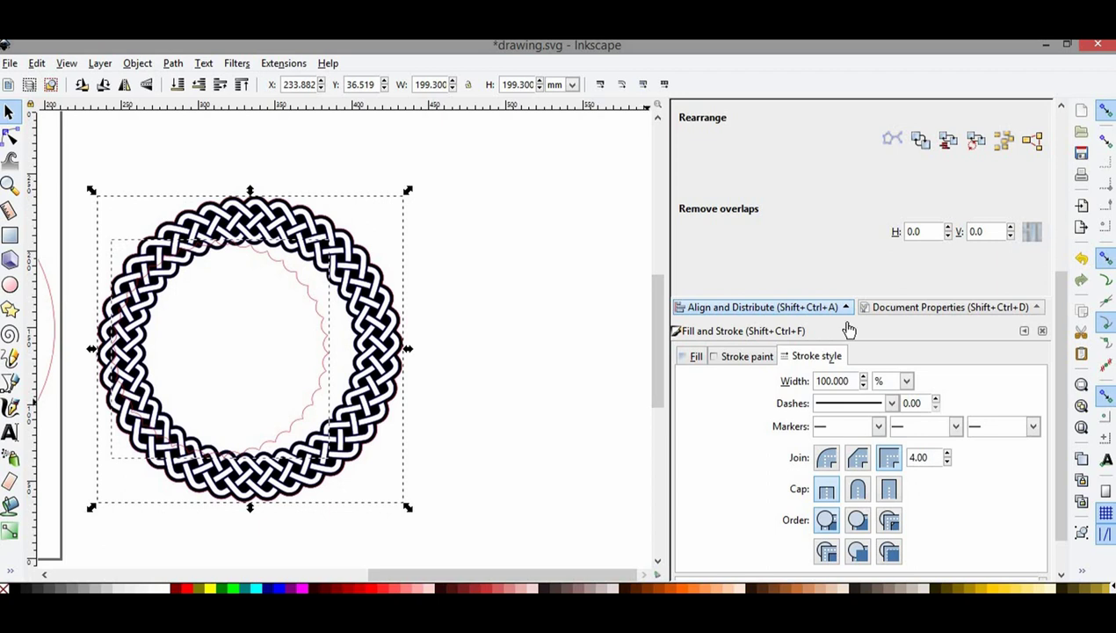
pyautogui.scroll(5, 1047, 180)
pyautogui.scroll(2, 1047, 180)
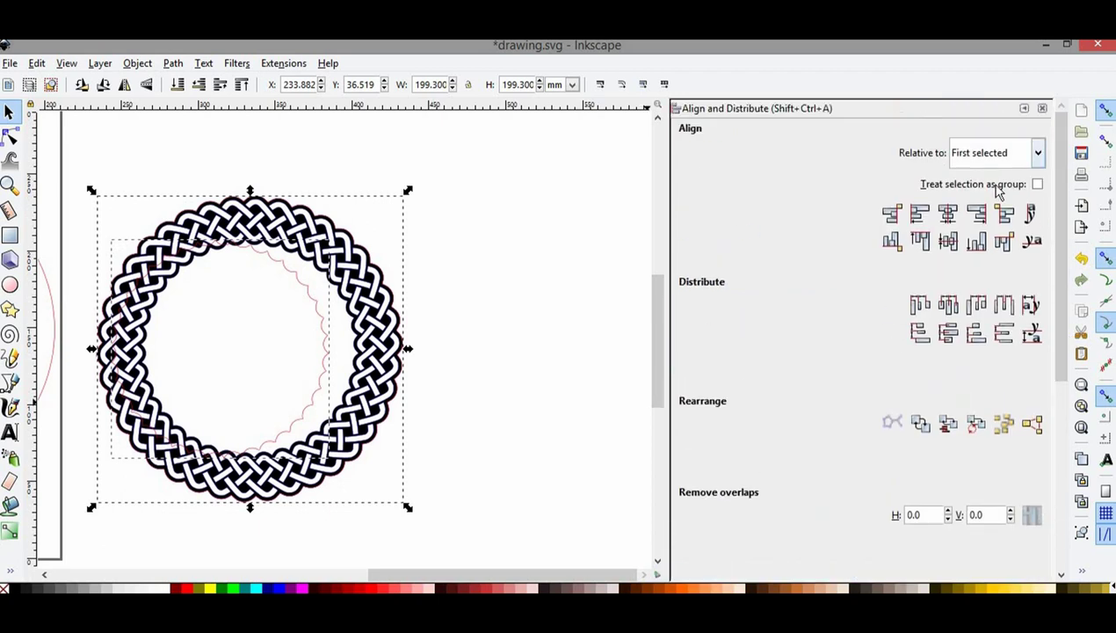
pyautogui.click(947, 214)
pyautogui.click(947, 241)
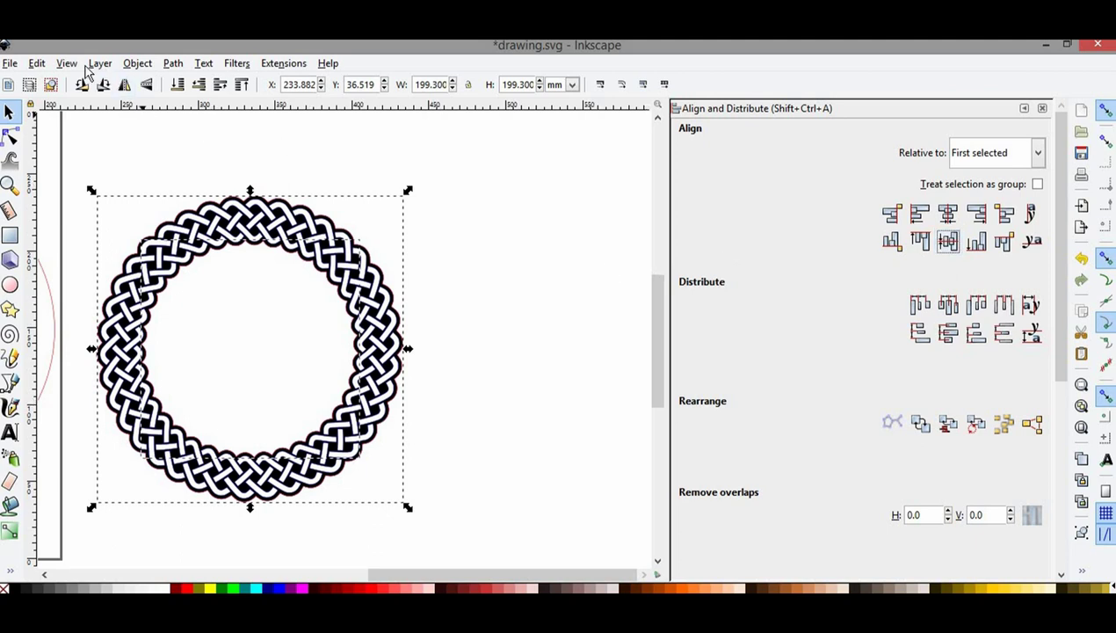
pyautogui.click(136, 64)
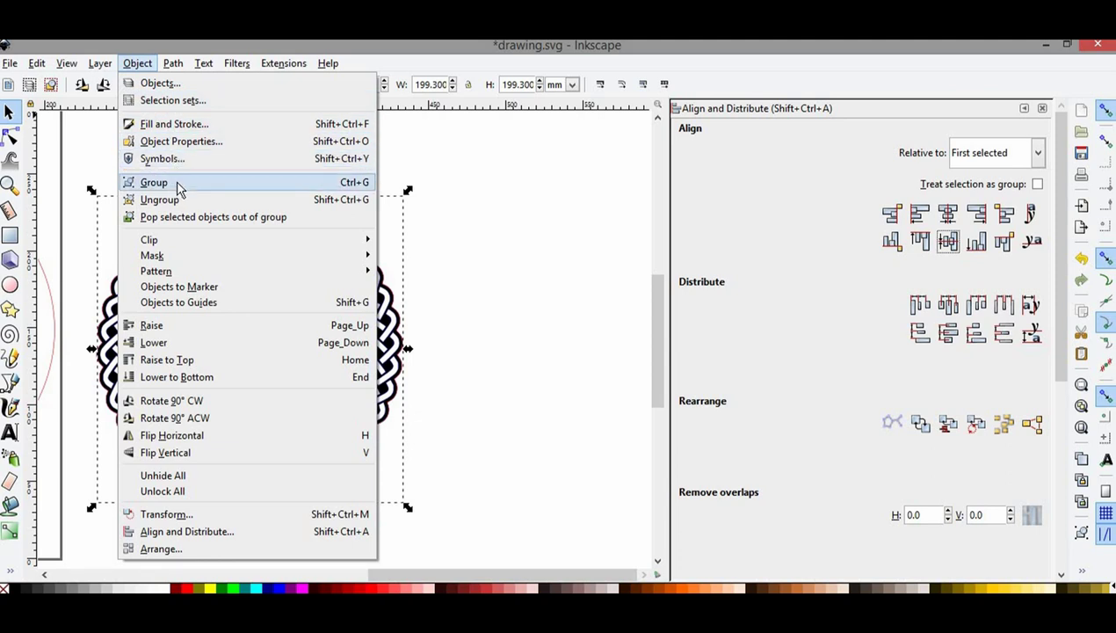
# Step: Group the ring with its outline, copy the group, and create a new document
pyautogui.click(178, 186)
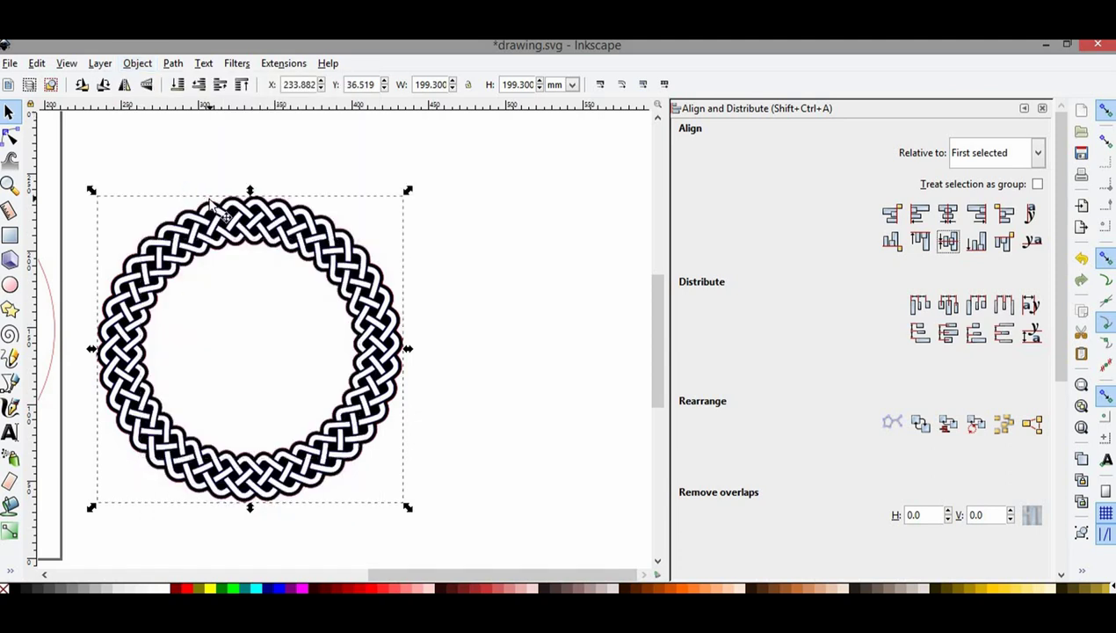
pyautogui.rightClick(213, 226)
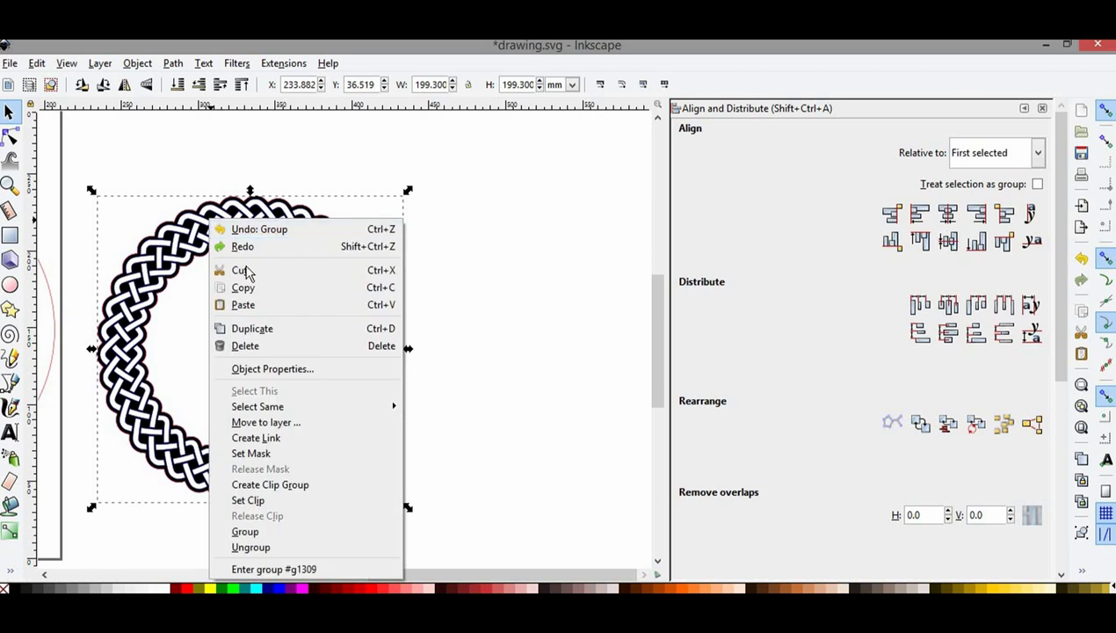
pyautogui.click(258, 293)
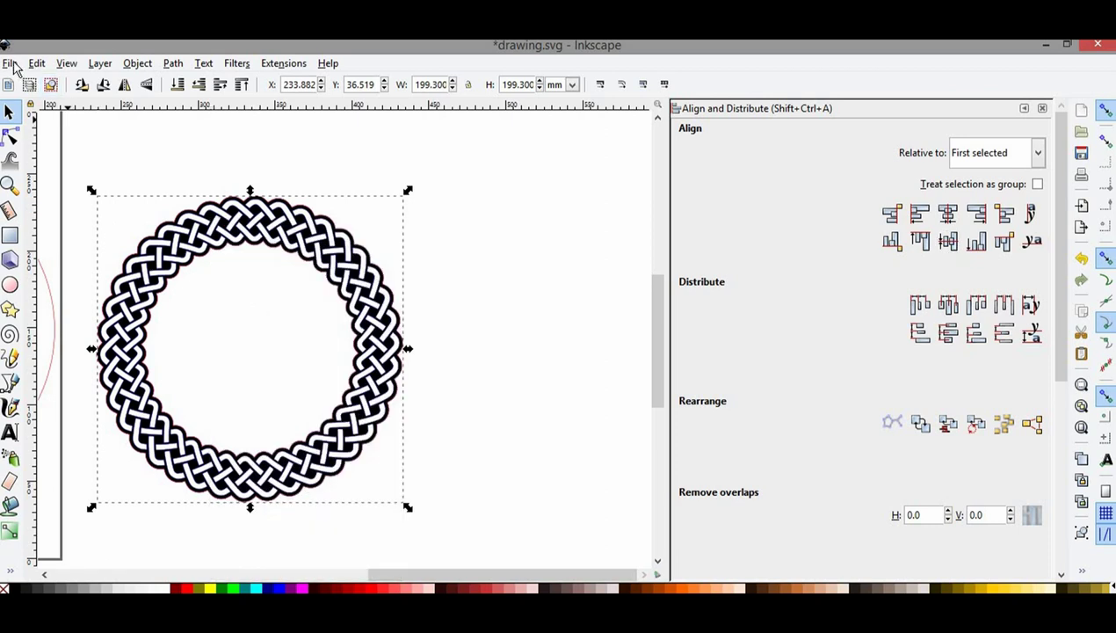
pyautogui.click(11, 64)
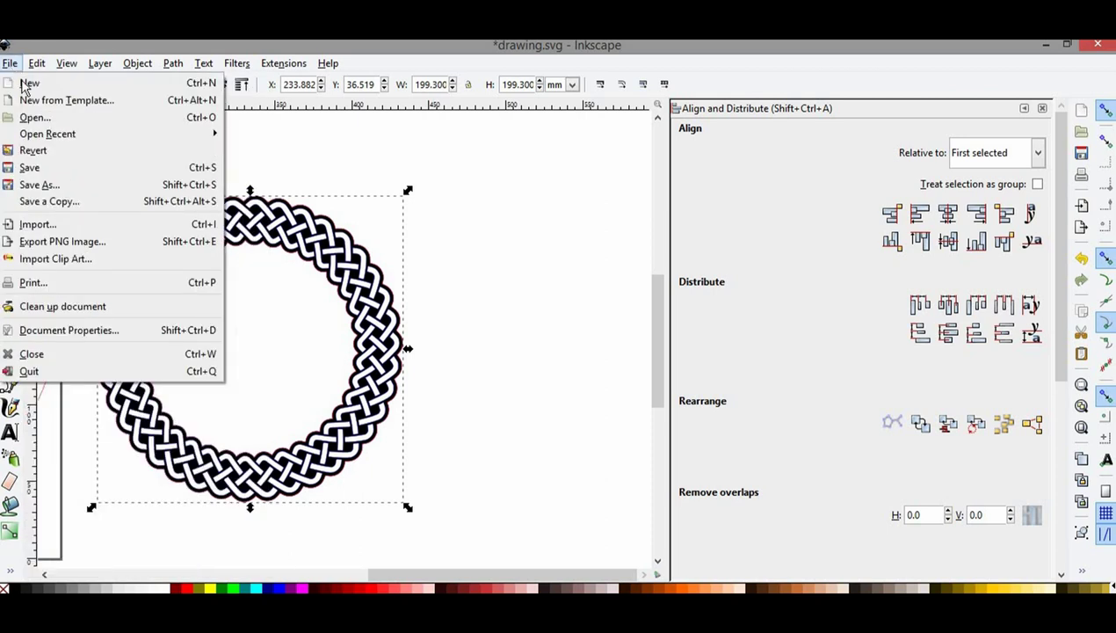
pyautogui.click(25, 83)
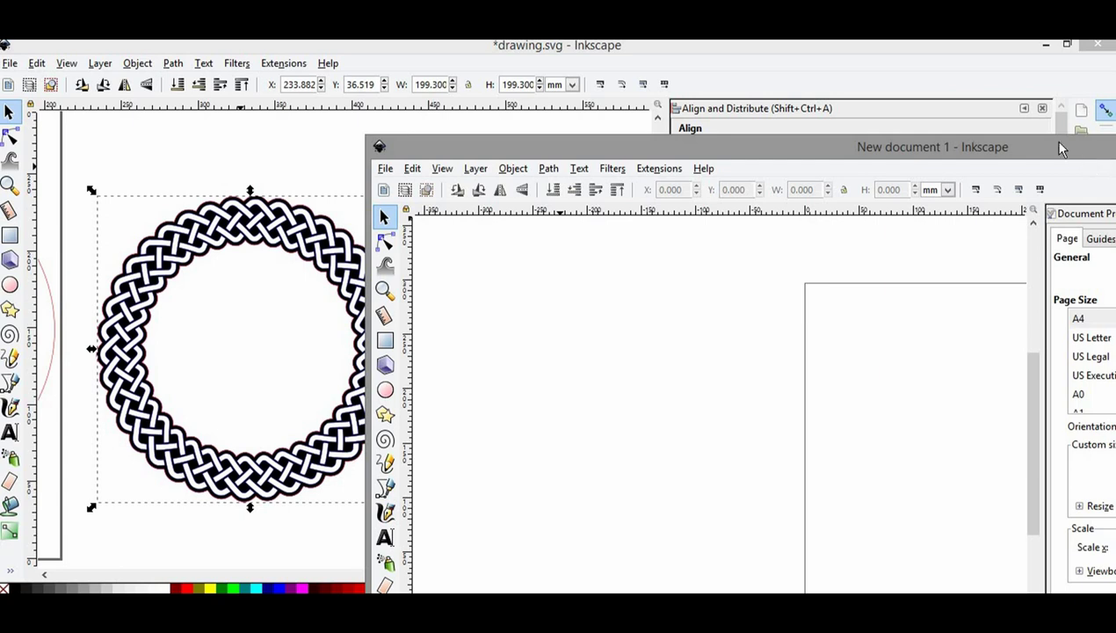
# Step: Maximise the new window, paste the knot ring, and fit the page to it
pyautogui.moveTo(975, 154)
pyautogui.mouseDown()
pyautogui.moveTo(418, 138)
pyautogui.moveTo(255, 111)
pyautogui.mouseUp()
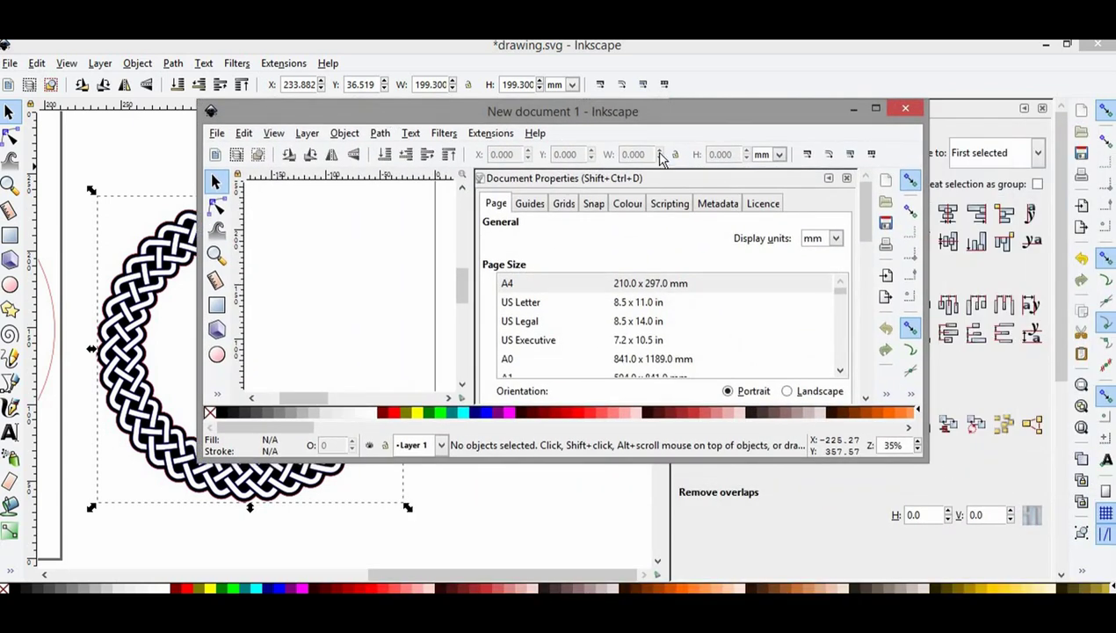
pyautogui.click(875, 109)
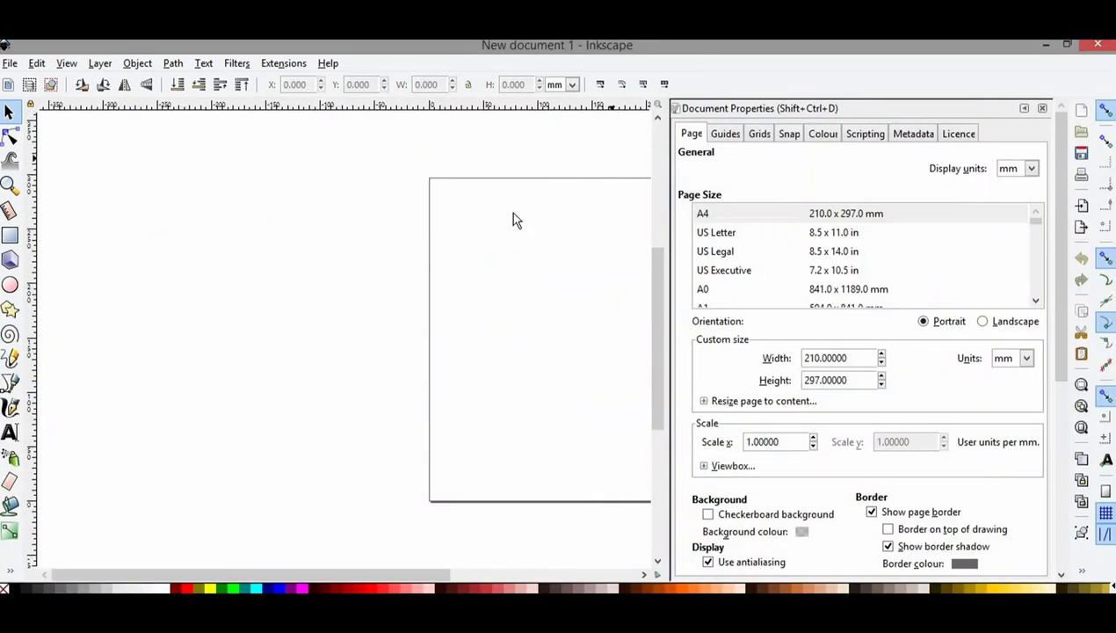
pyautogui.rightClick(413, 265)
pyautogui.click(479, 353)
pyautogui.click(741, 403)
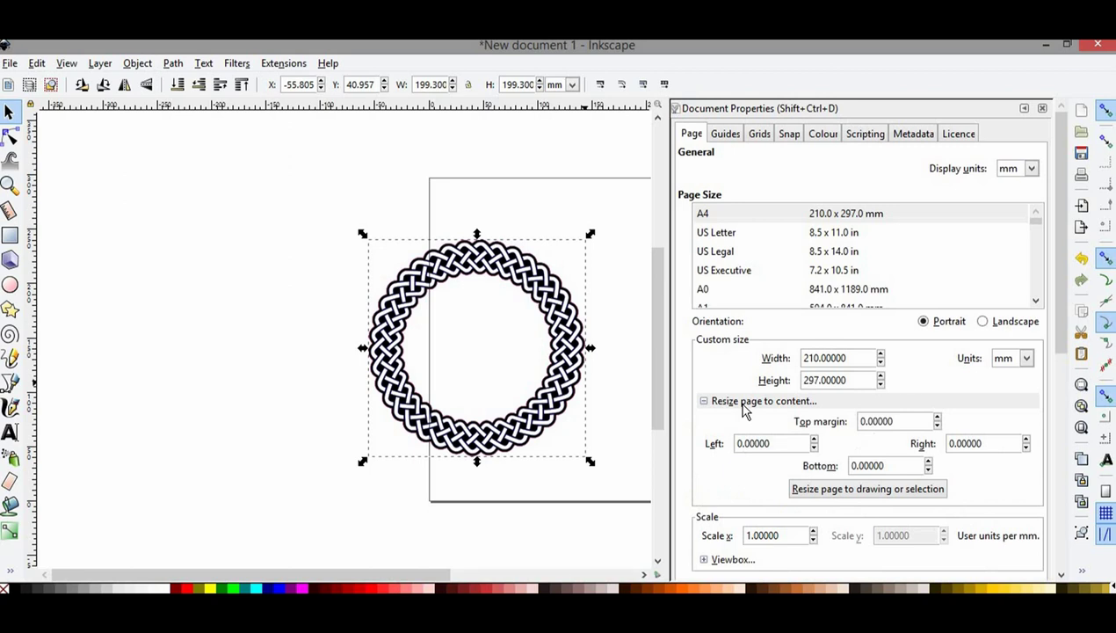
pyautogui.click(829, 492)
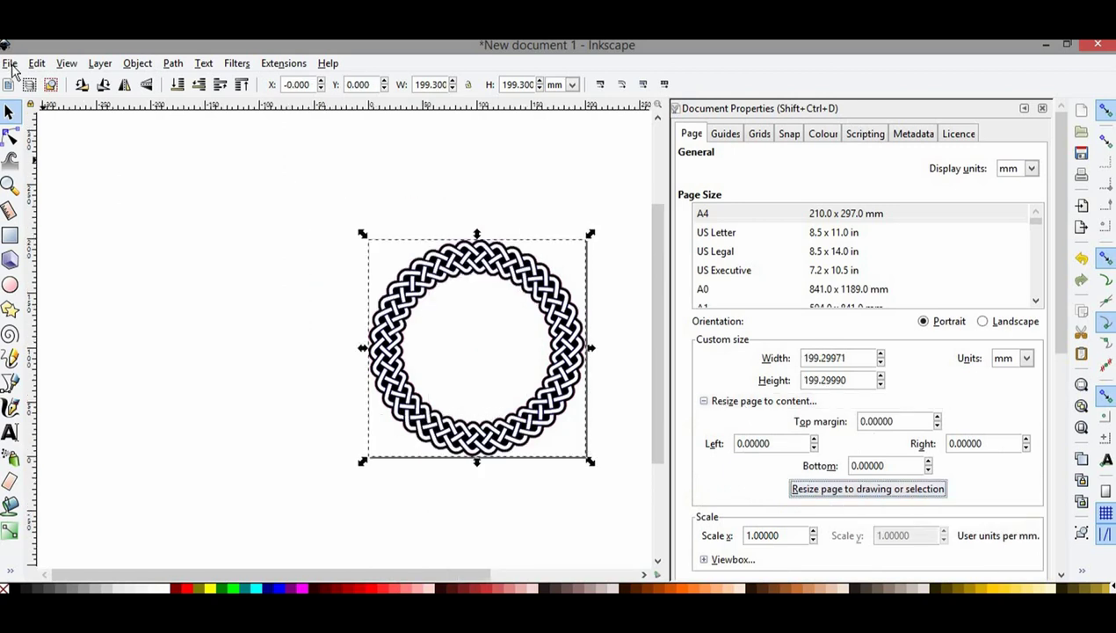
# Step: Save the knot-only document as 3.svg
pyautogui.click(10, 65)
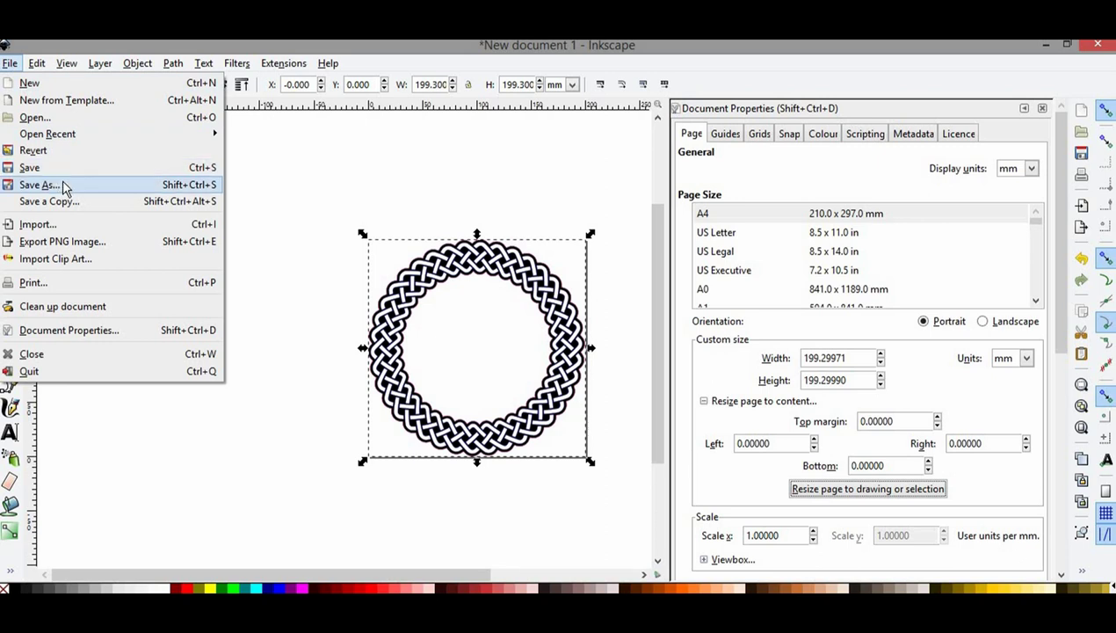
pyautogui.click(63, 184)
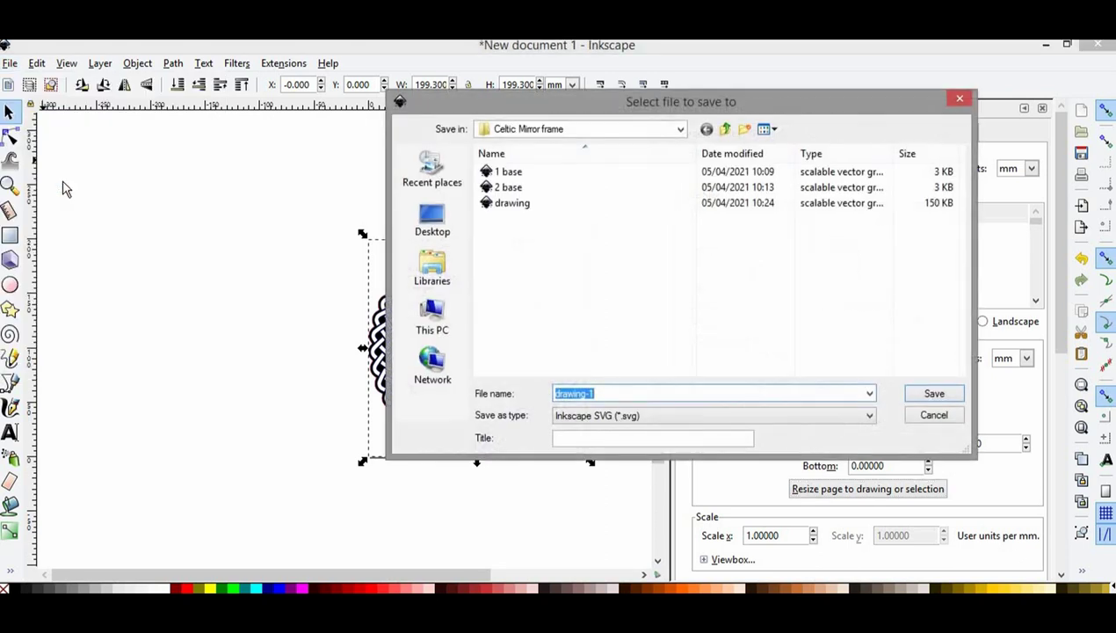
pyautogui.click(616, 394)
pyautogui.press('BackSpace')
pyautogui.press('BackSpace')
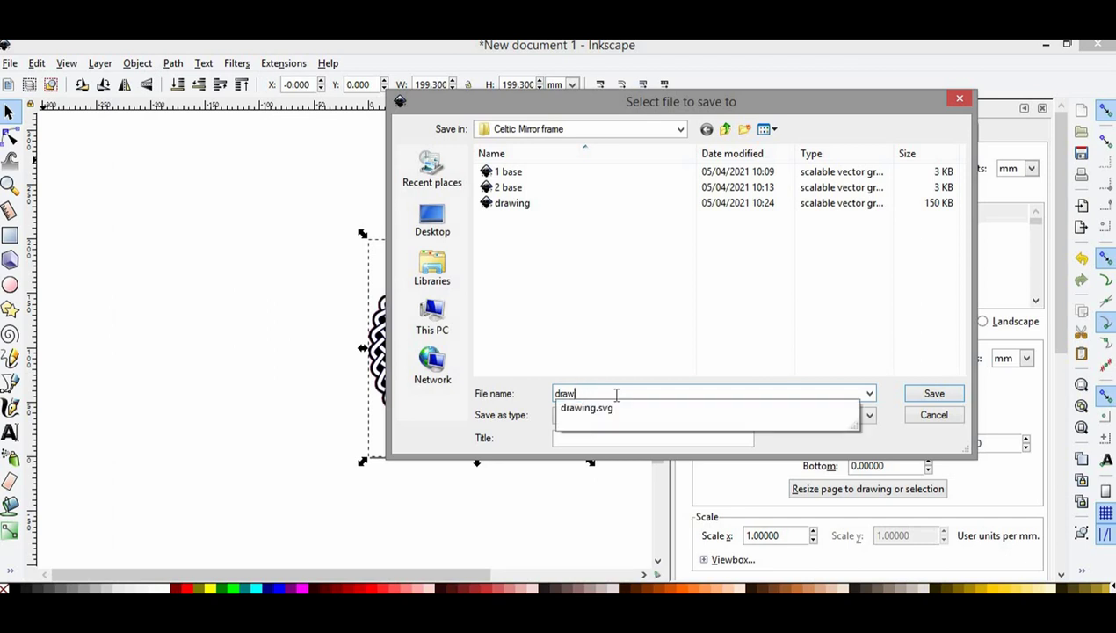
pyautogui.press('BackSpace')
pyautogui.press('BackSpace')
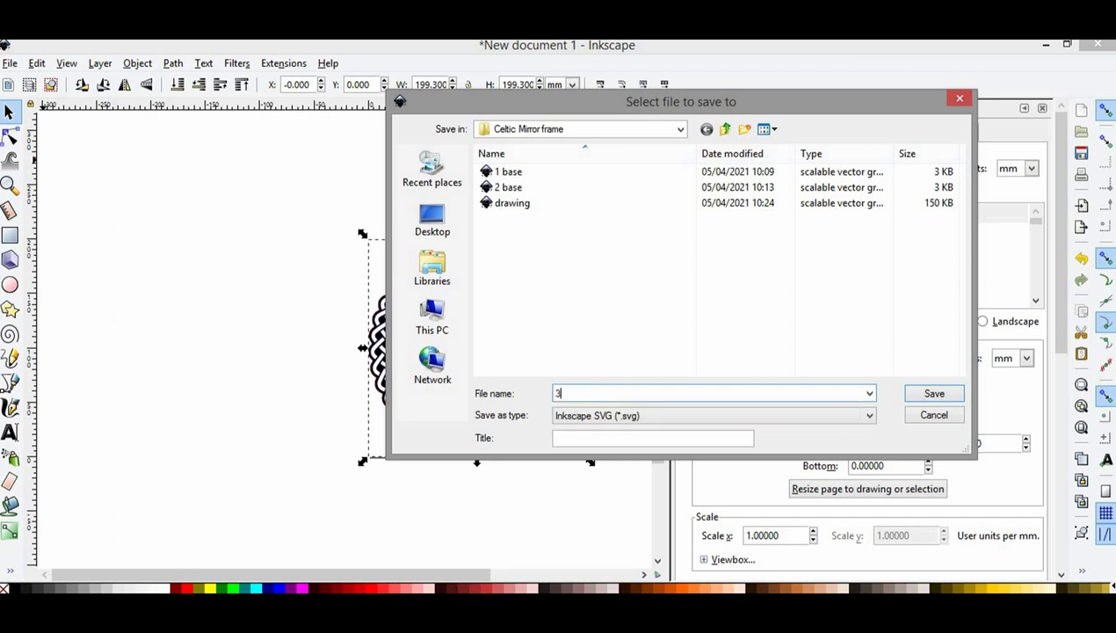
pyautogui.click(934, 395)
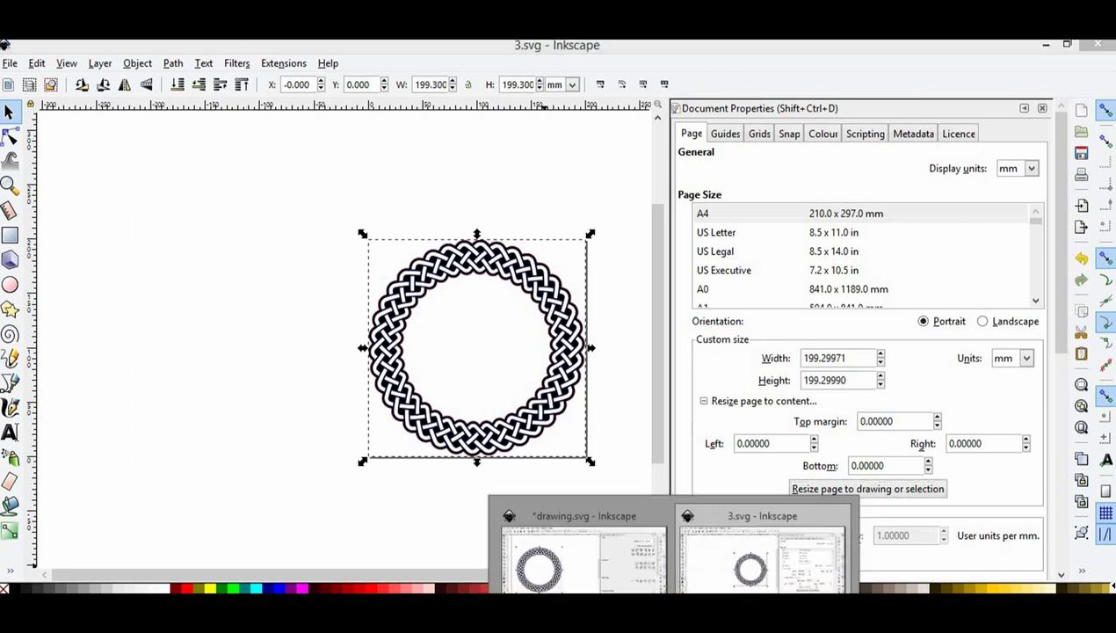
# Step: In drawing.svg, drag the knot ring roughly over the red circles
pyautogui.click(528, 546)
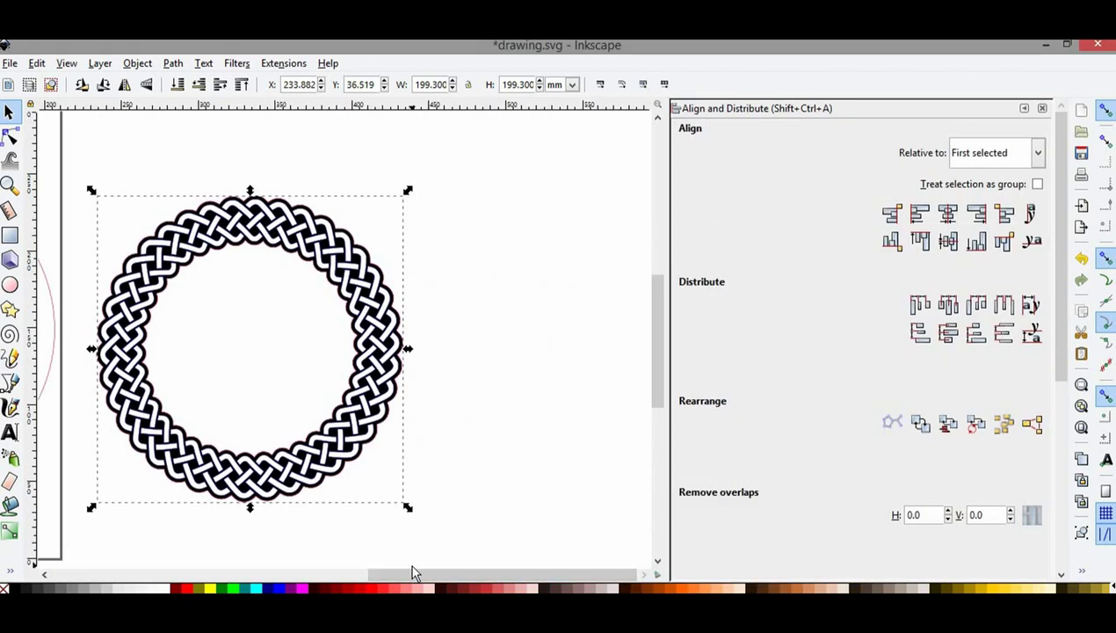
pyautogui.moveTo(411, 575); pyautogui.dragTo(266, 573)
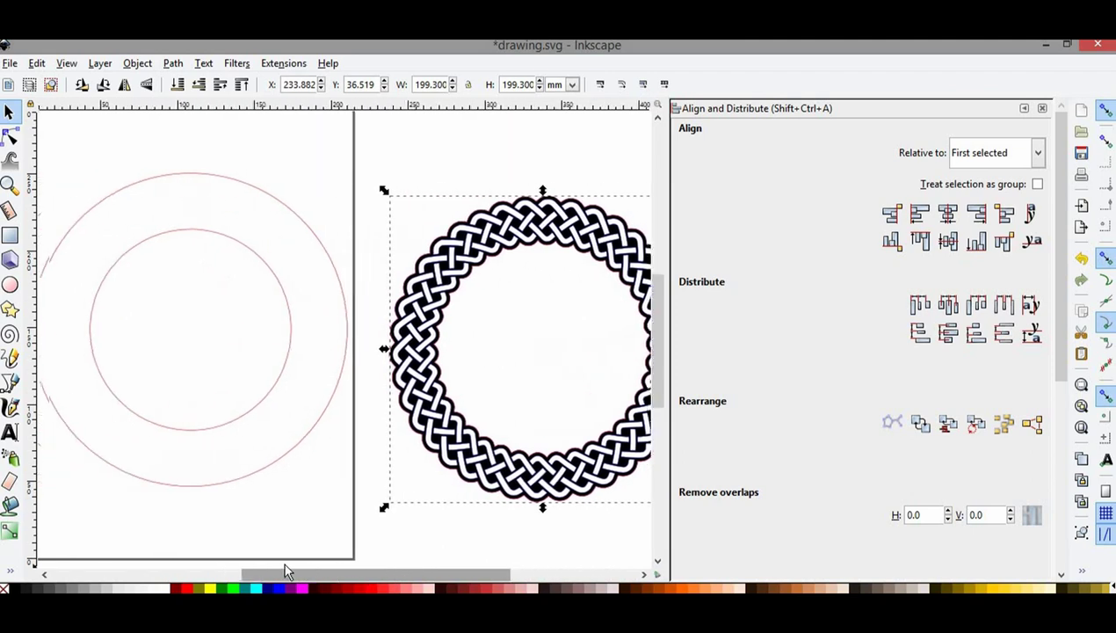
pyautogui.moveTo(439, 338); pyautogui.dragTo(140, 320)
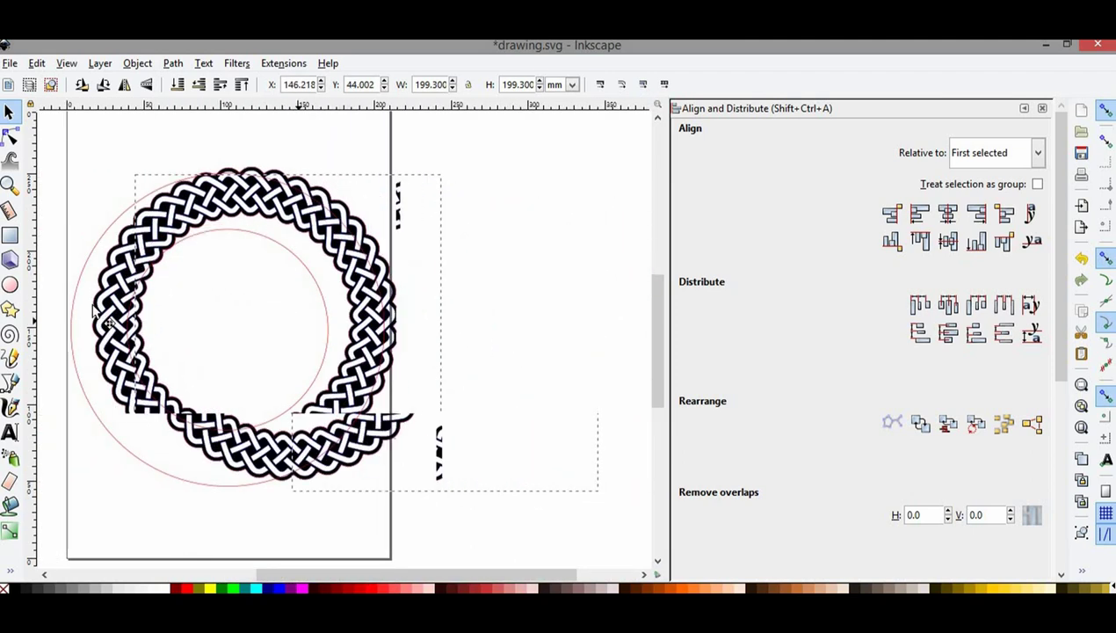
pyautogui.moveTo(143, 316); pyautogui.dragTo(128, 320)
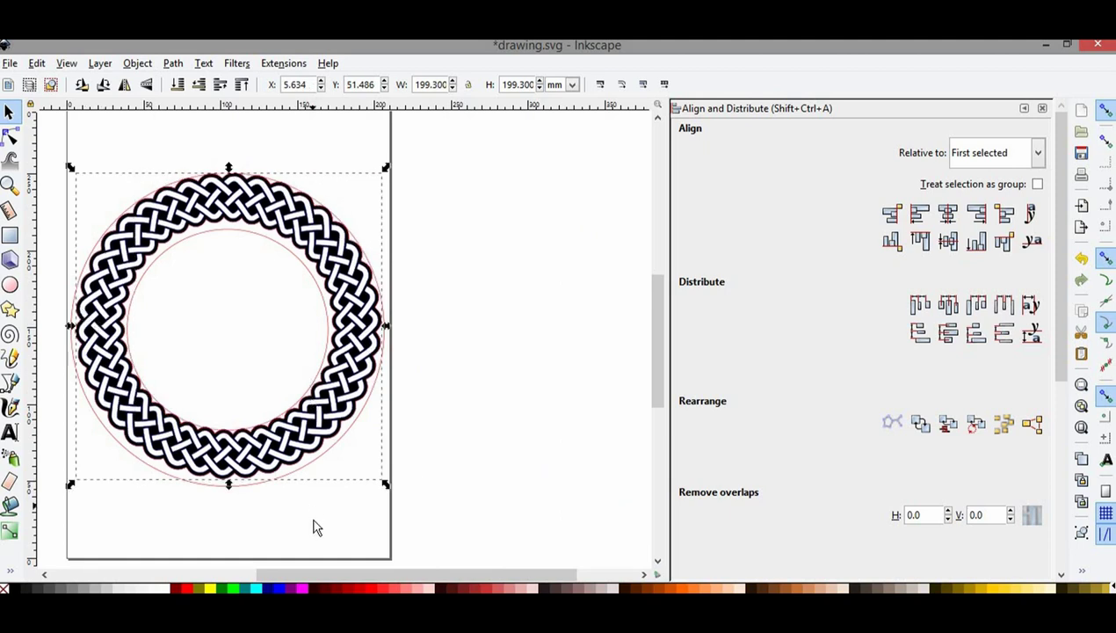
pyautogui.moveTo(339, 573); pyautogui.dragTo(307, 576)
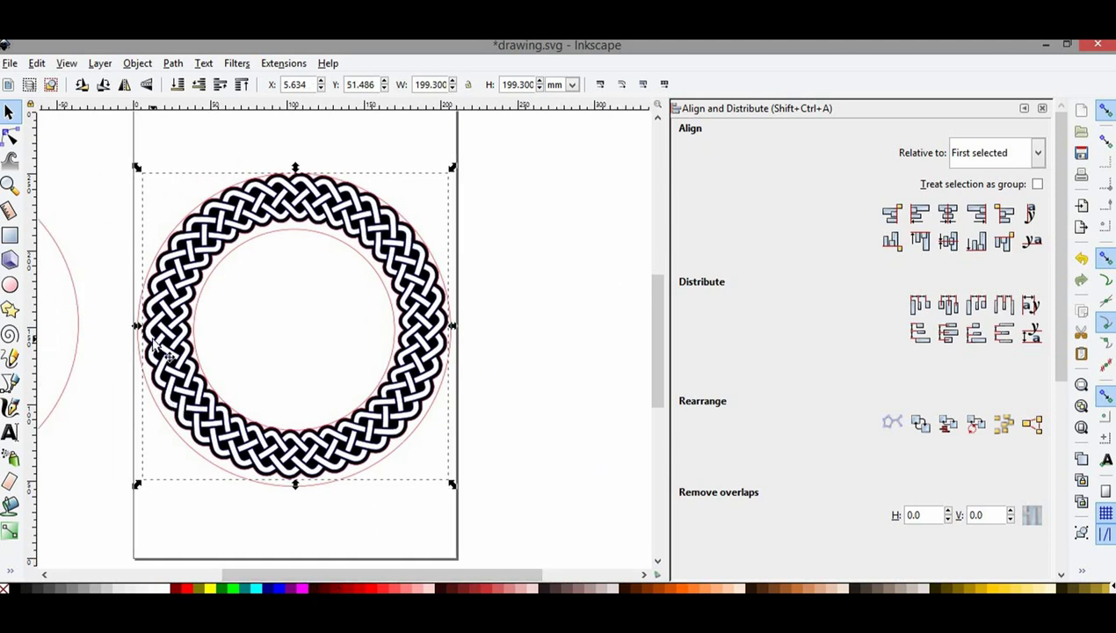
# Step: Centre the ring and red circles on both axes and group them
pyautogui.moveTo(103, 131); pyautogui.dragTo(511, 510)
pyautogui.click(947, 215)
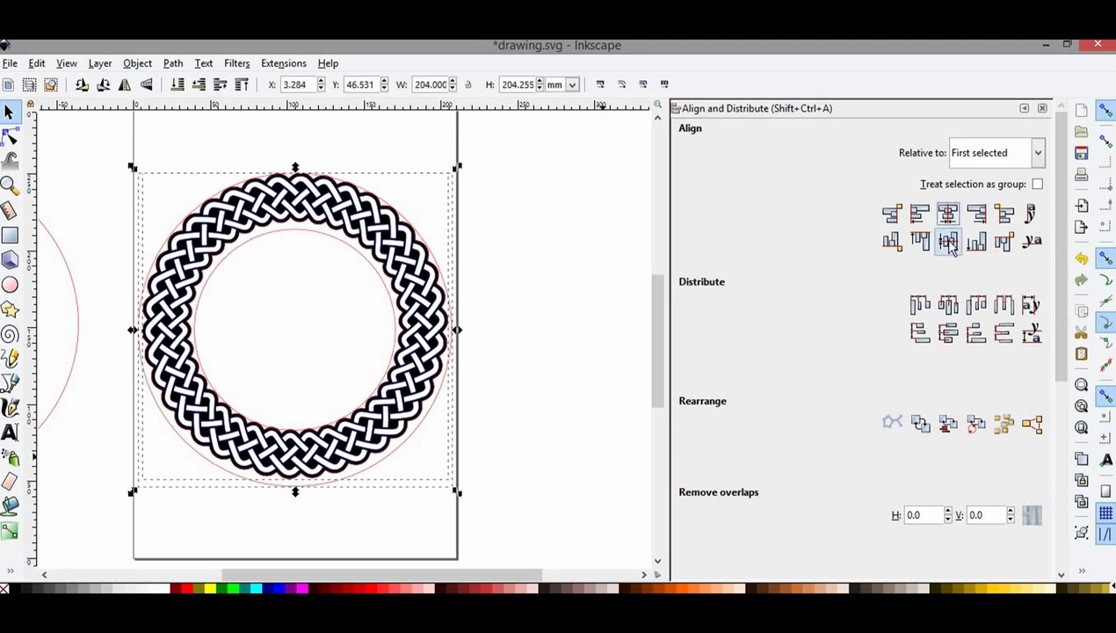
pyautogui.click(947, 242)
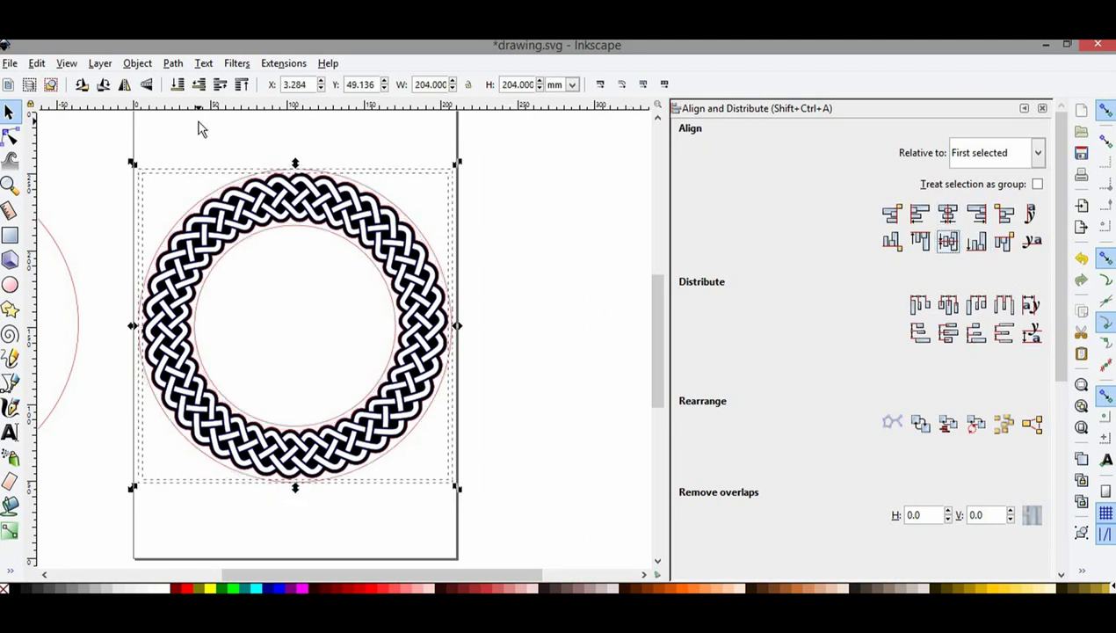
pyautogui.click(138, 64)
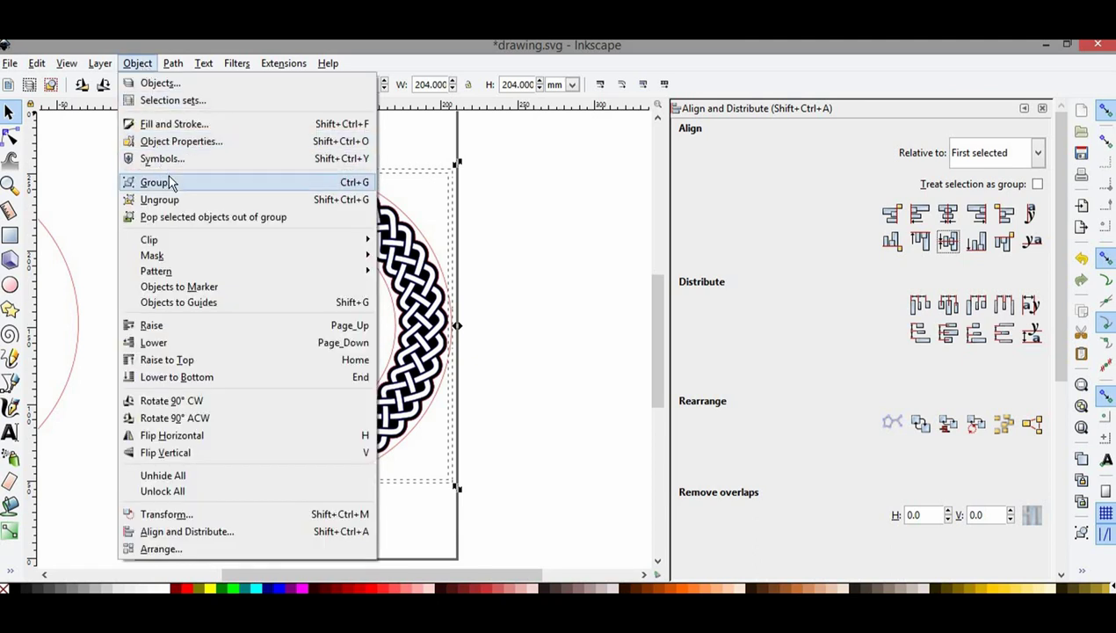
pyautogui.click(155, 183)
pyautogui.moveTo(371, 576); pyautogui.dragTo(304, 576)
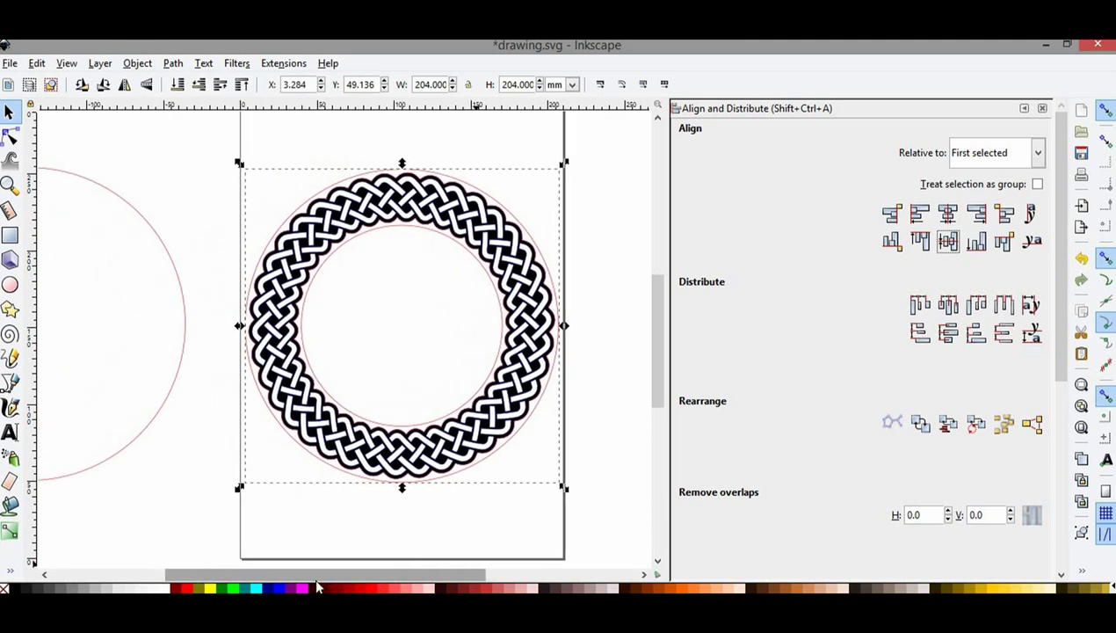
# Step: Move the large red circle over the ring group and centre them horizontally
pyautogui.click(172, 402)
pyautogui.moveTo(172, 402); pyautogui.dragTo(567, 392)
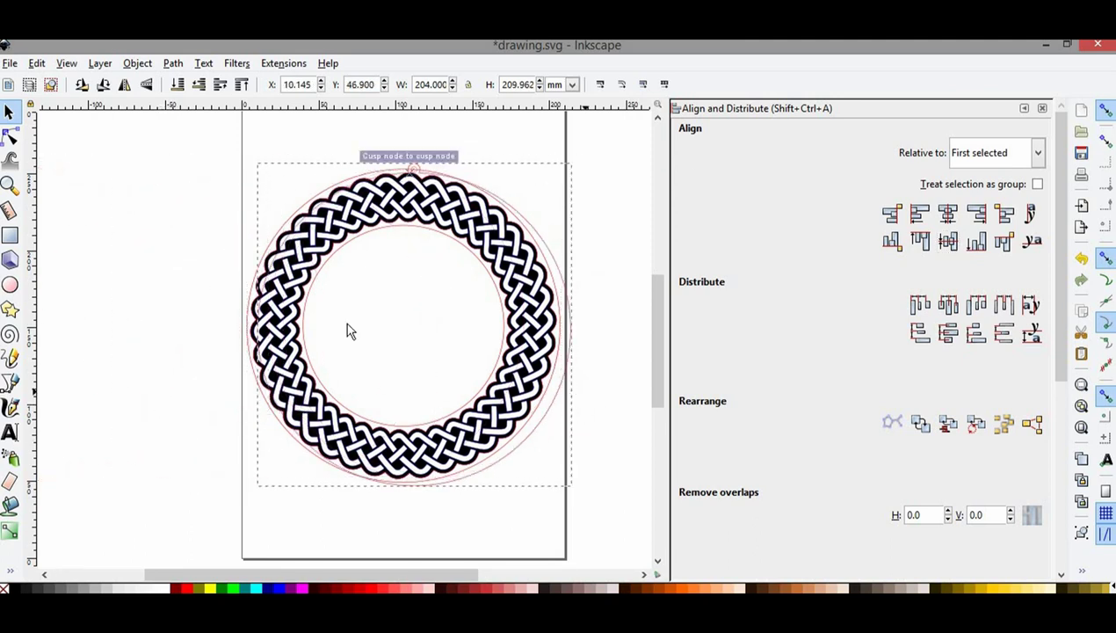
pyautogui.moveTo(195, 127); pyautogui.dragTo(611, 538)
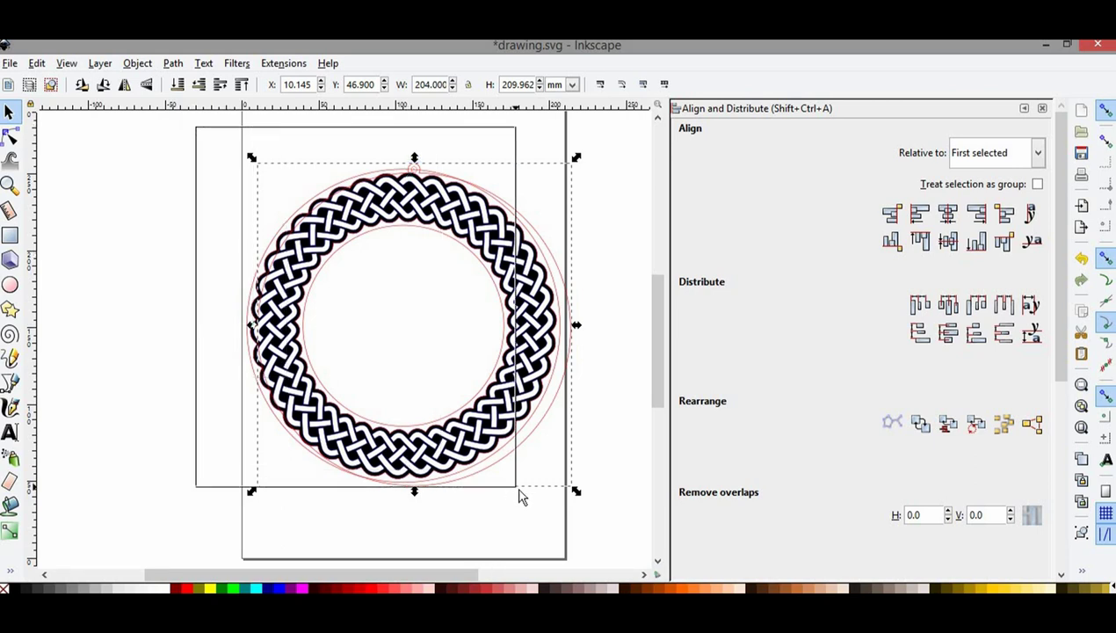
pyautogui.click(947, 214)
# Step: Nudge the ring group down three steps to Y 47.019 mm
pyautogui.click(632, 211)
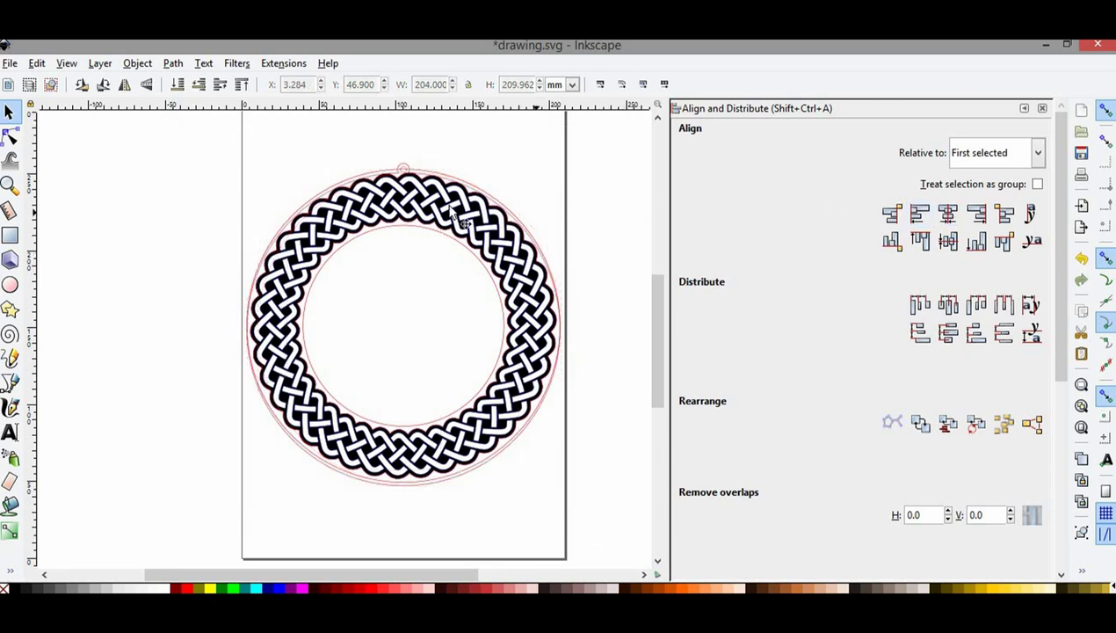
pyautogui.click(437, 213)
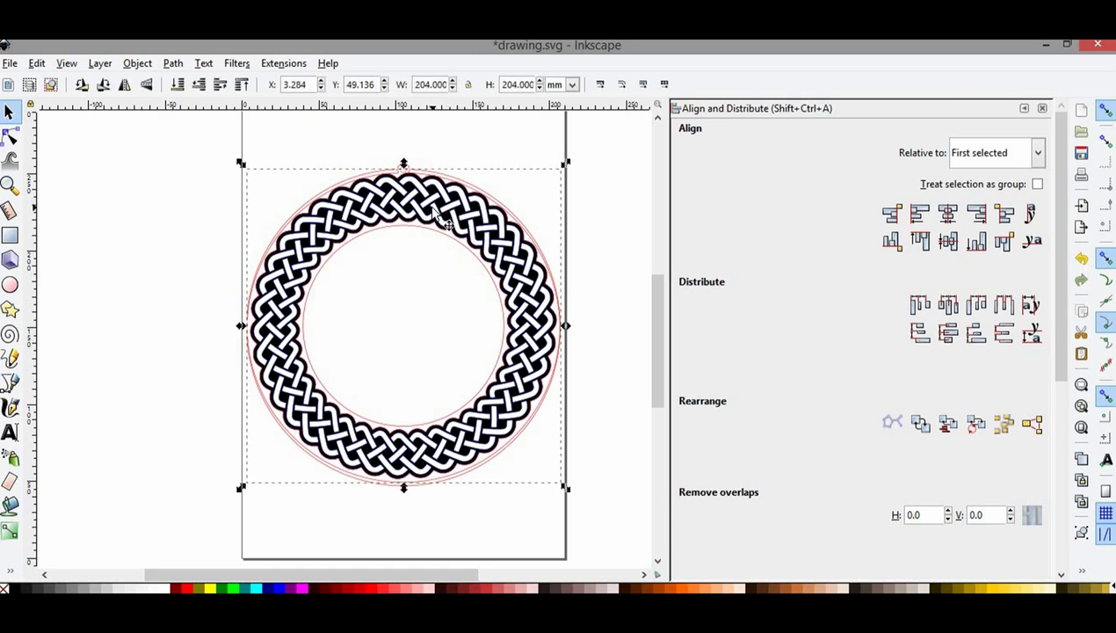
pyautogui.press('Down')
pyautogui.press('Down')
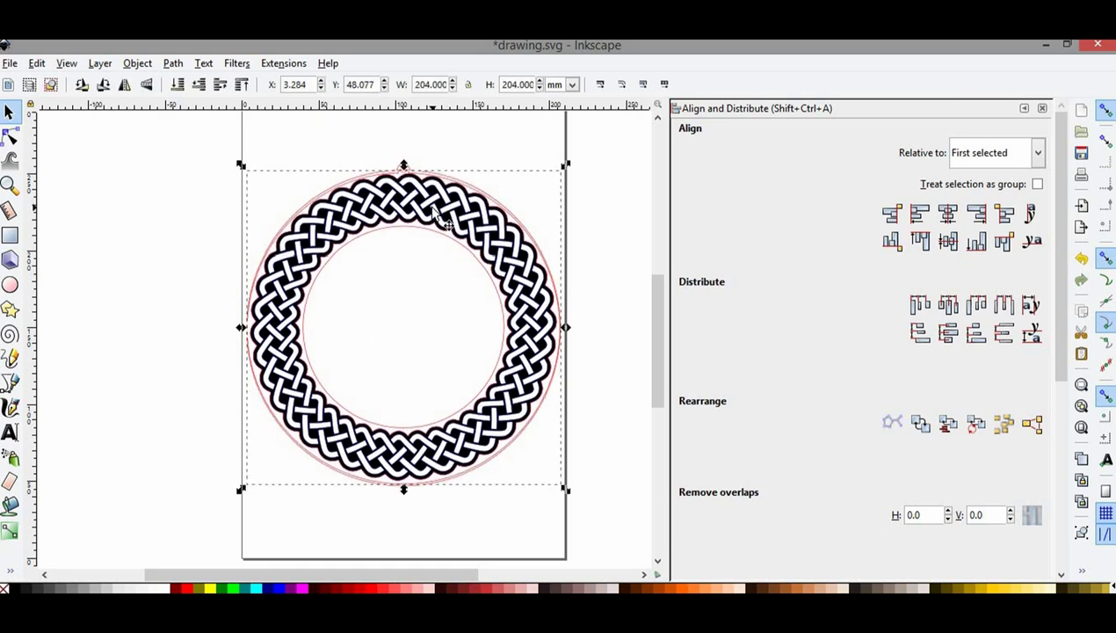
pyautogui.press('Down')
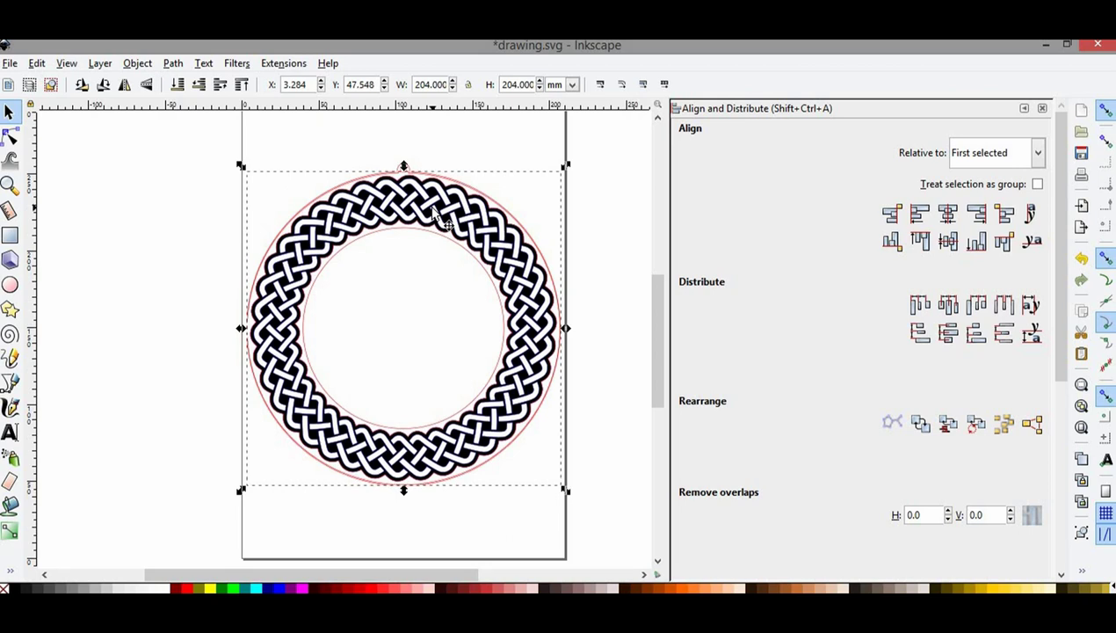
pyautogui.press('Down')
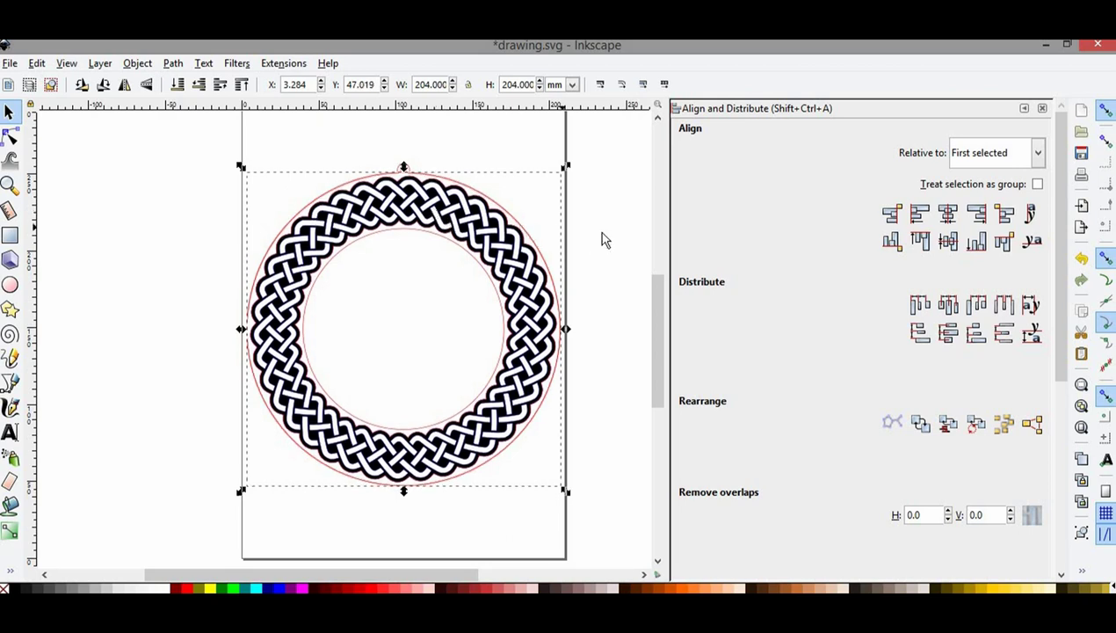
pyautogui.click(602, 238)
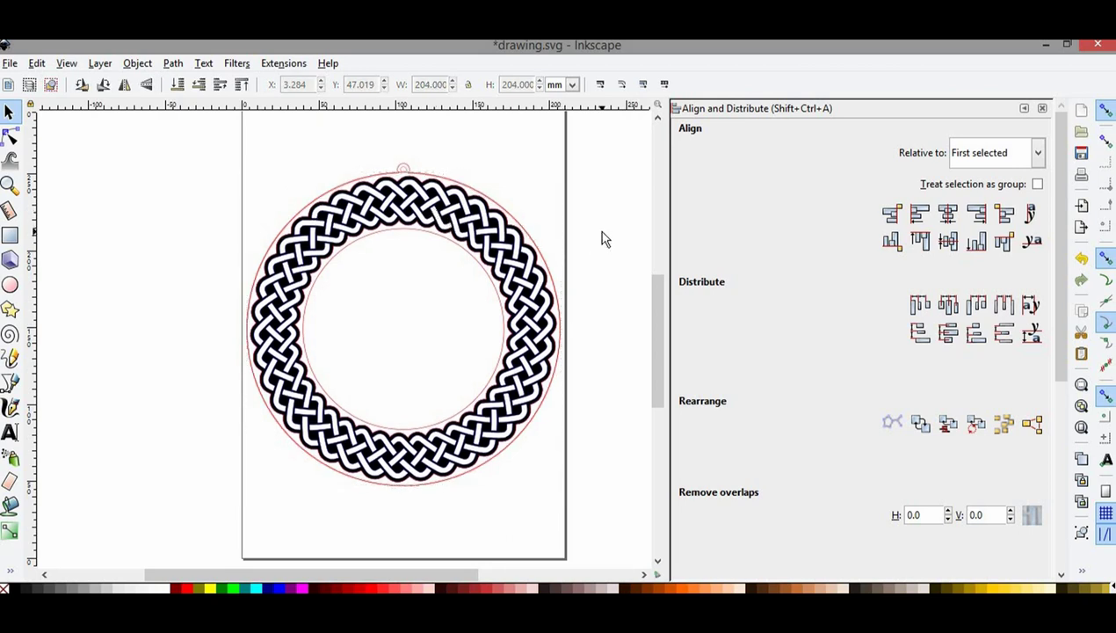